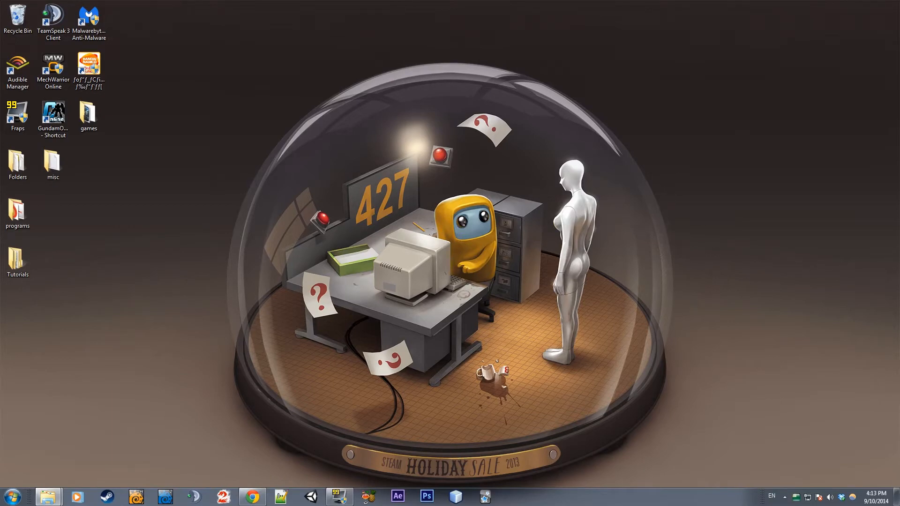
Put away the Halo bubble shield reference image in the browser and open LightWave Modeler
drag(899, 202, 375, 1)
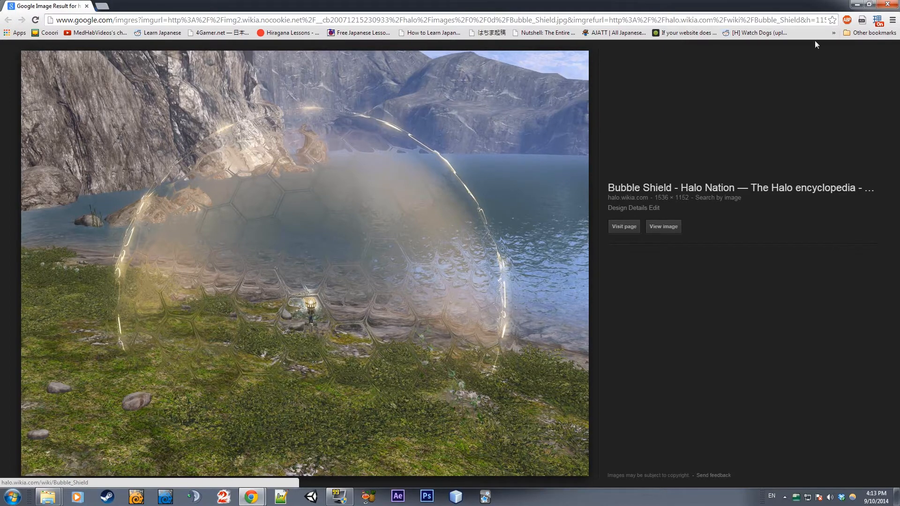
click(857, 5)
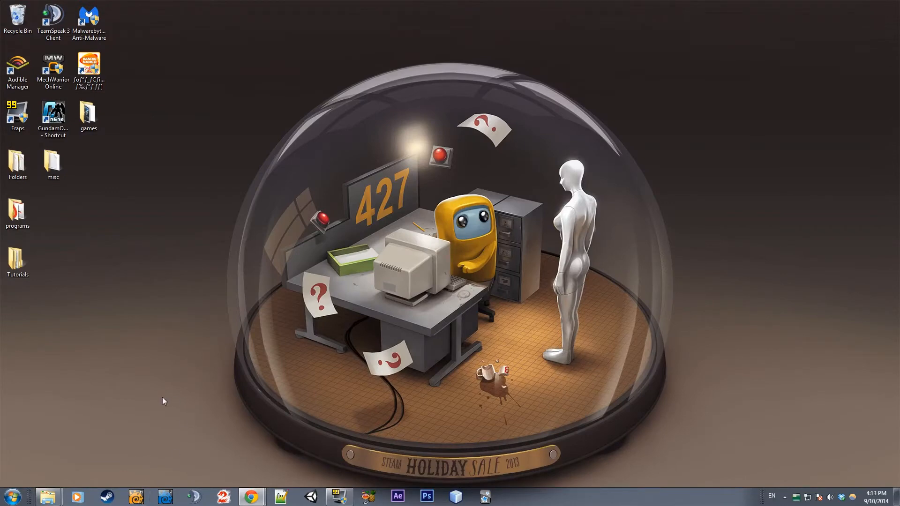
click(137, 495)
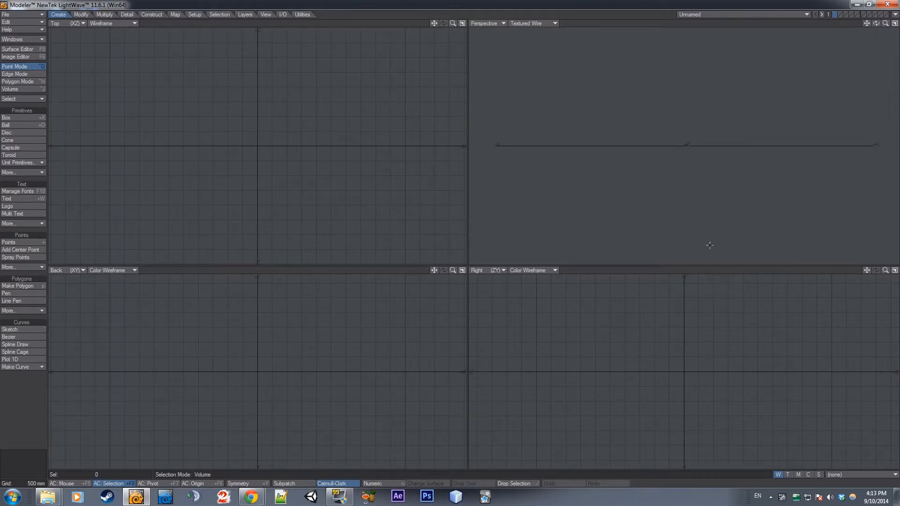
Browse the bubble shield image results in the browser for dome references and return to LightWave Modeler
drag(0, 157, 313, 155)
scroll(283, 123, up, 7)
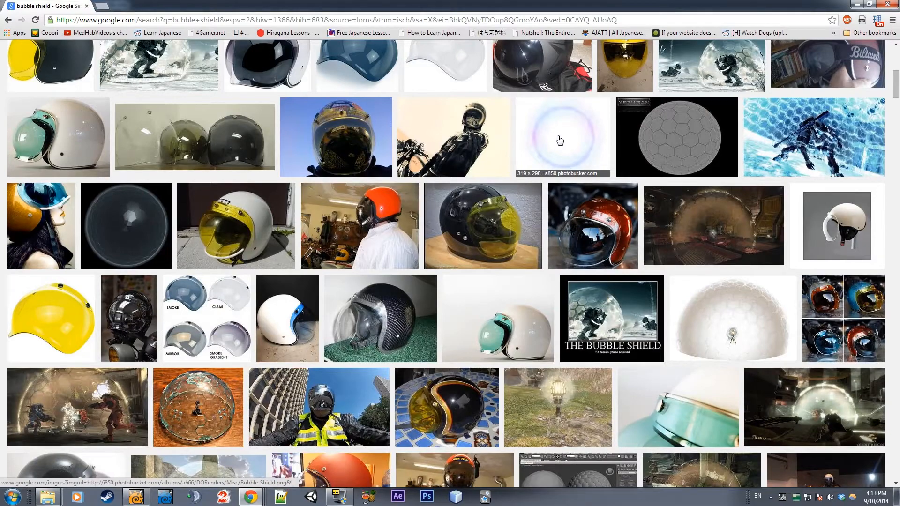
scroll(169, 232, up, 7)
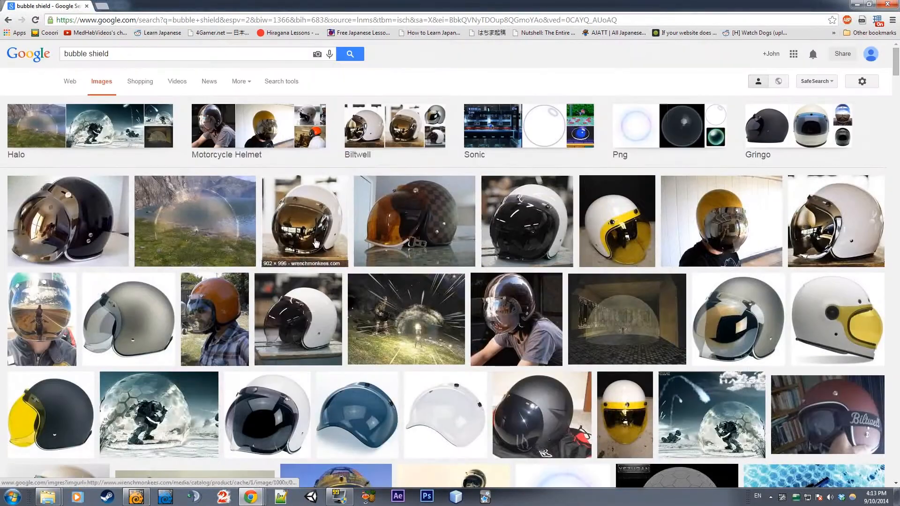
click(856, 4)
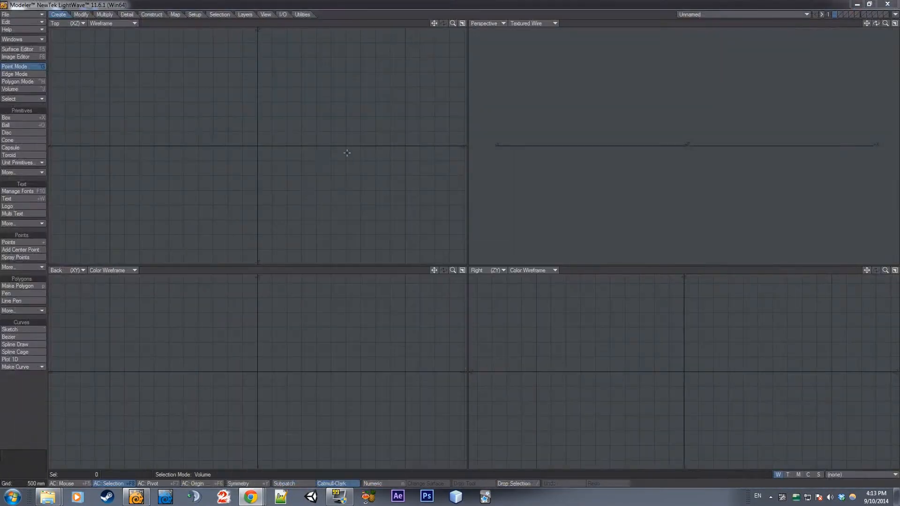
Create a round ball centred on the origin, with equal extents in all three axes
click(15, 125)
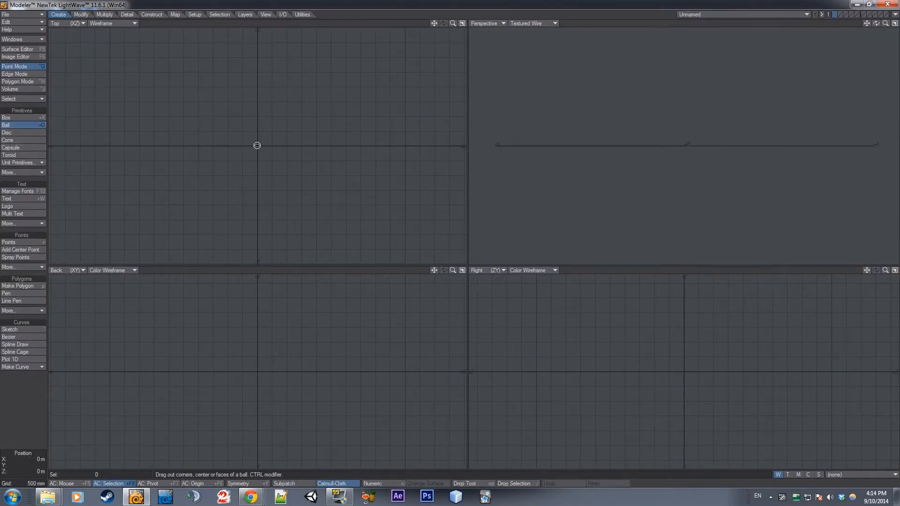
drag(257, 146, 302, 94)
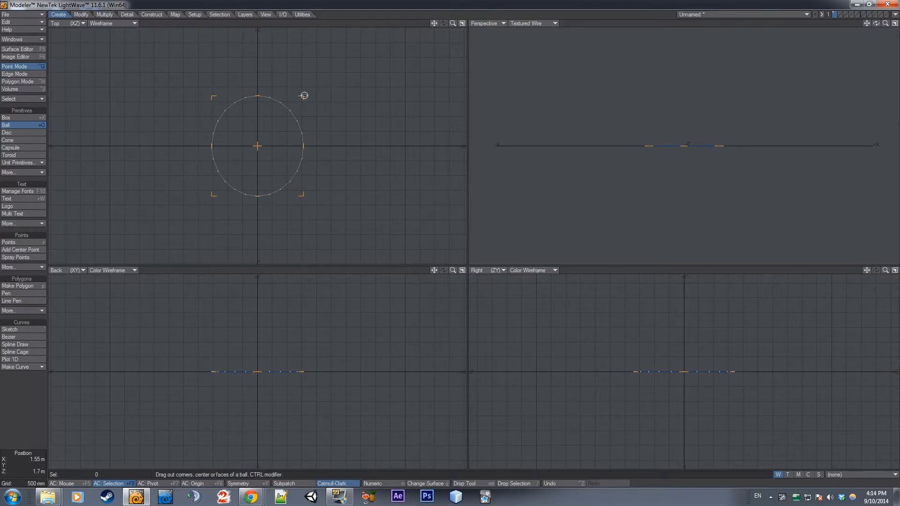
drag(303, 93, 361, 71)
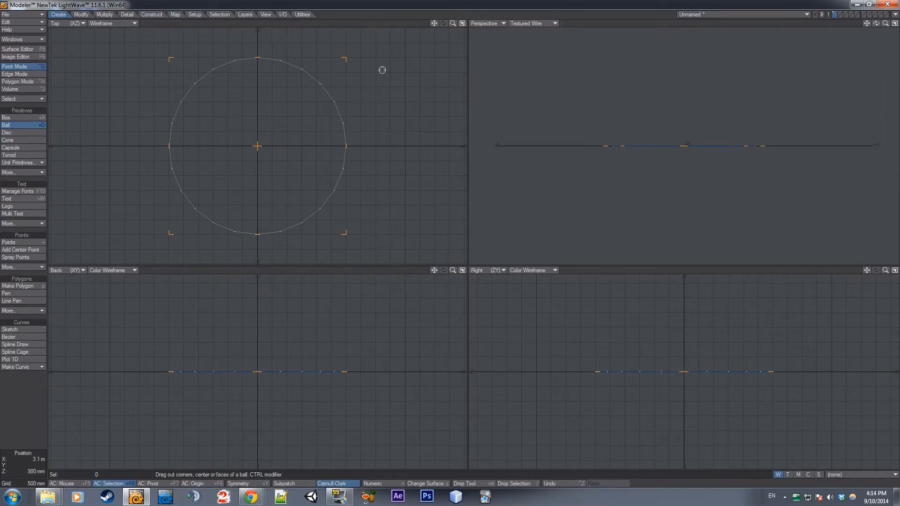
mouse_move(344, 60)
mouse_down()
mouse_move(325, 74)
mouse_move(353, 66)
mouse_move(347, 74)
mouse_up()
drag(335, 332, 358, 288)
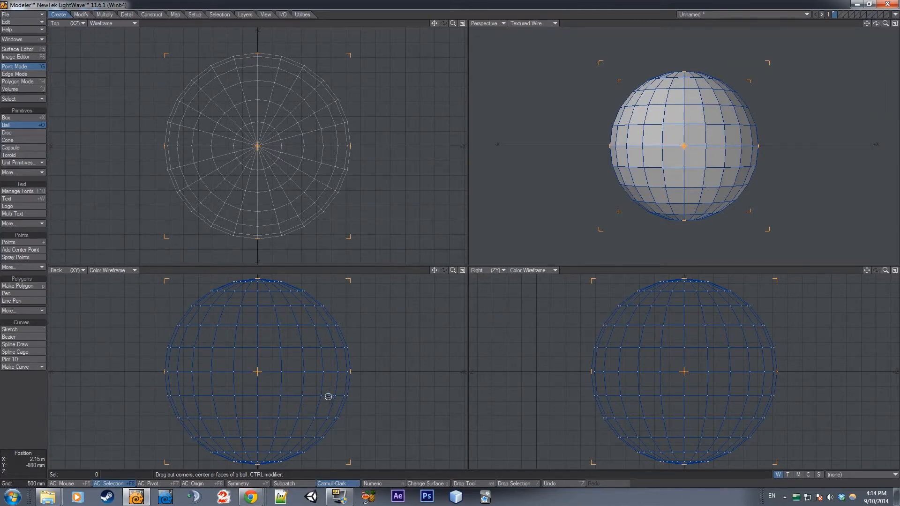
key(space)
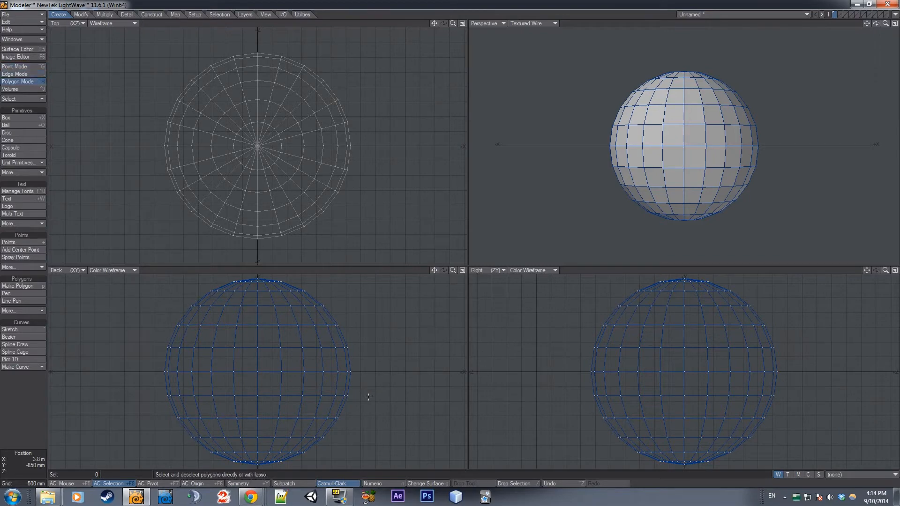
Delete the polygons of the ball's lower half to leave a dome
click(17, 81)
mouse_move(432, 361)
right_down()
mouse_move(176, 355)
mouse_move(133, 454)
mouse_move(396, 449)
mouse_move(370, 326)
right_up()
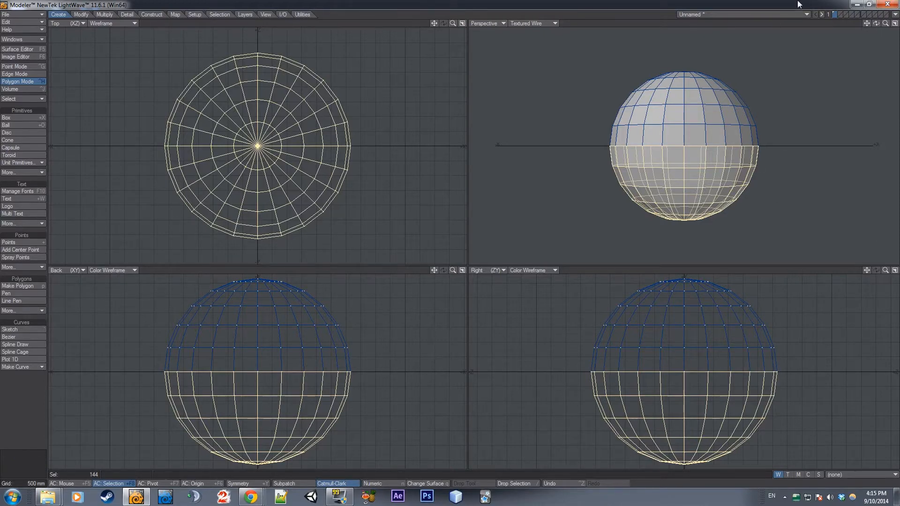
drag(875, 23, 515, 276)
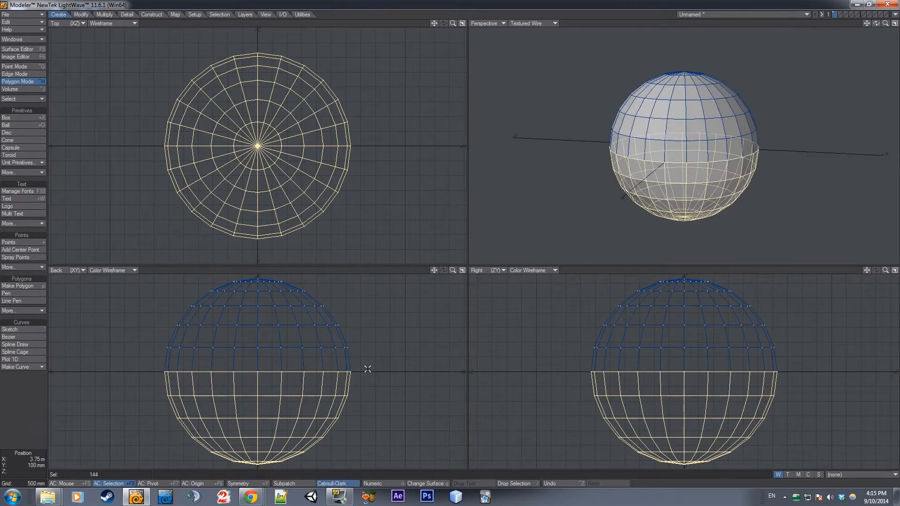
key(Delete)
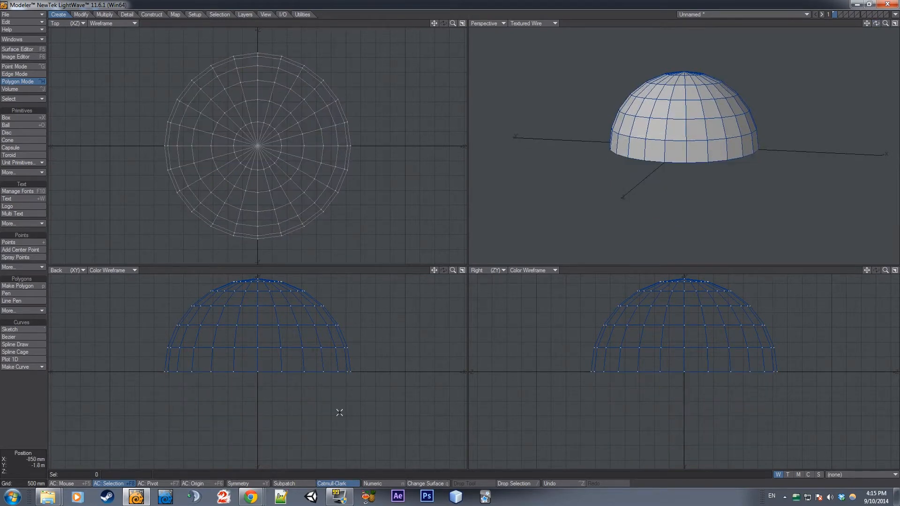
Try to turn the dome into a solid shell with the Thicken tool
mouse_move(875, 23)
mouse_down()
mouse_move(879, 3)
mouse_move(875, 22)
mouse_move(890, 24)
mouse_move(876, 8)
mouse_move(867, 24)
mouse_up()
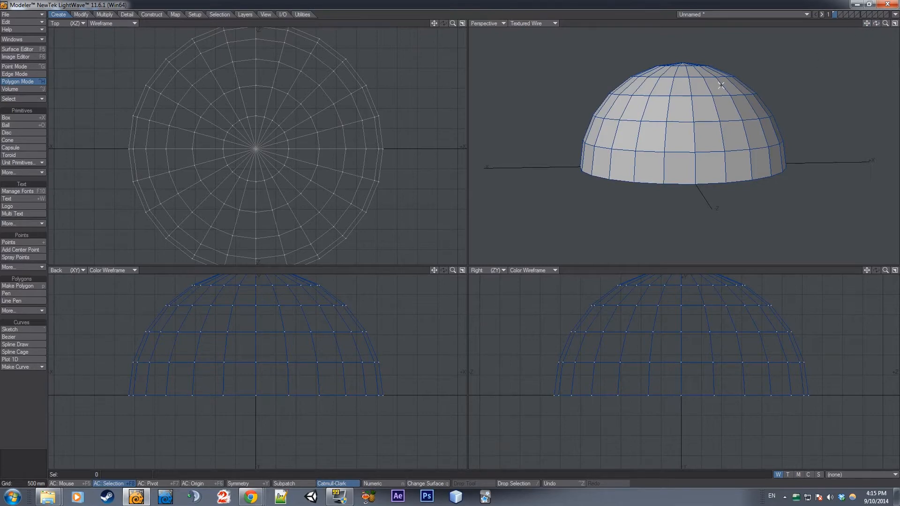
drag(876, 23, 844, 6)
drag(876, 23, 782, 24)
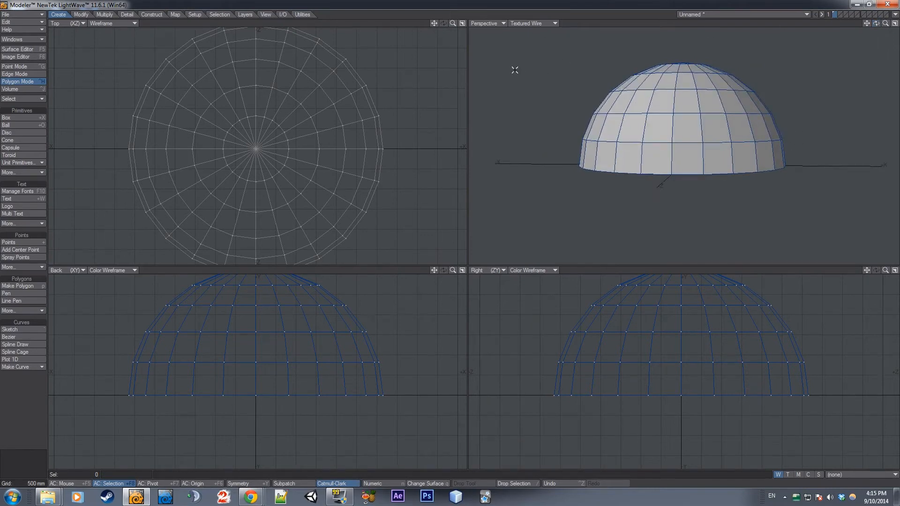
click(104, 15)
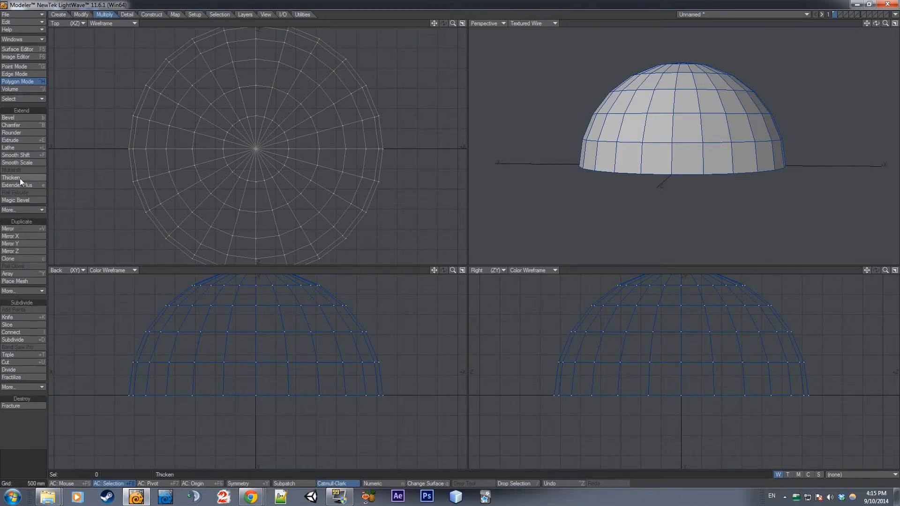
click(42, 179)
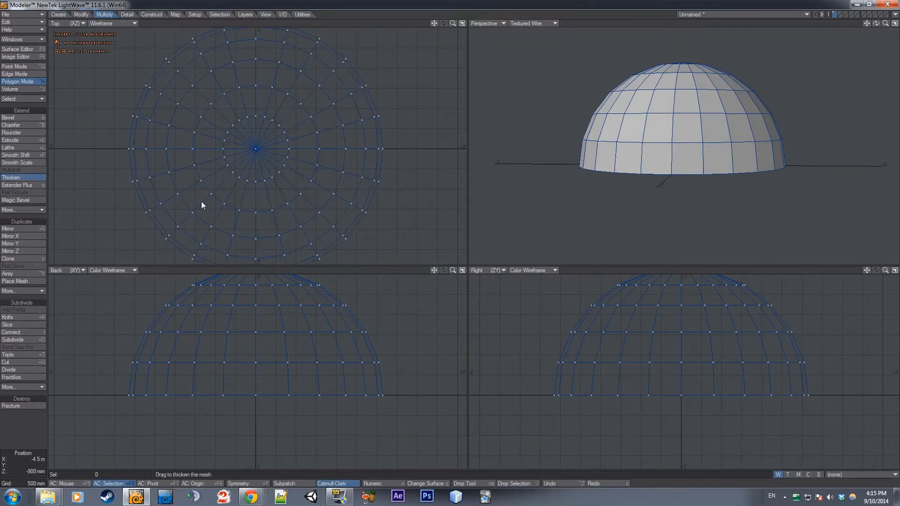
drag(242, 336, 286, 333)
drag(876, 22, 827, 24)
key(ctrl+z)
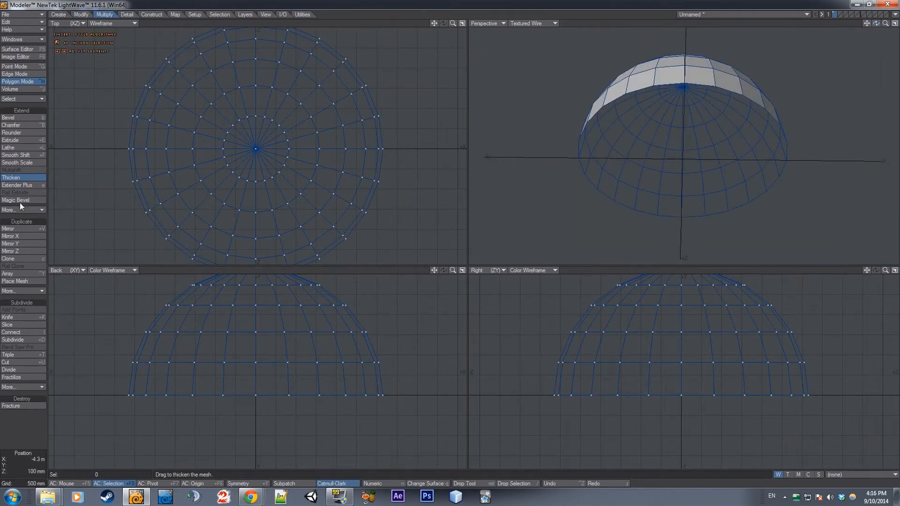
Thicken the dome outward once more, inspect its rim and undo the thickening
click(29, 178)
click(29, 179)
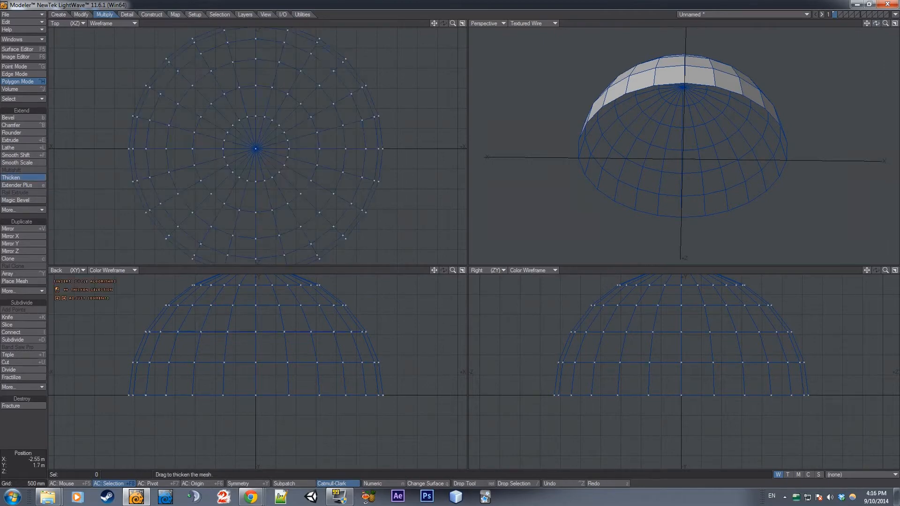
drag(141, 328, 159, 329)
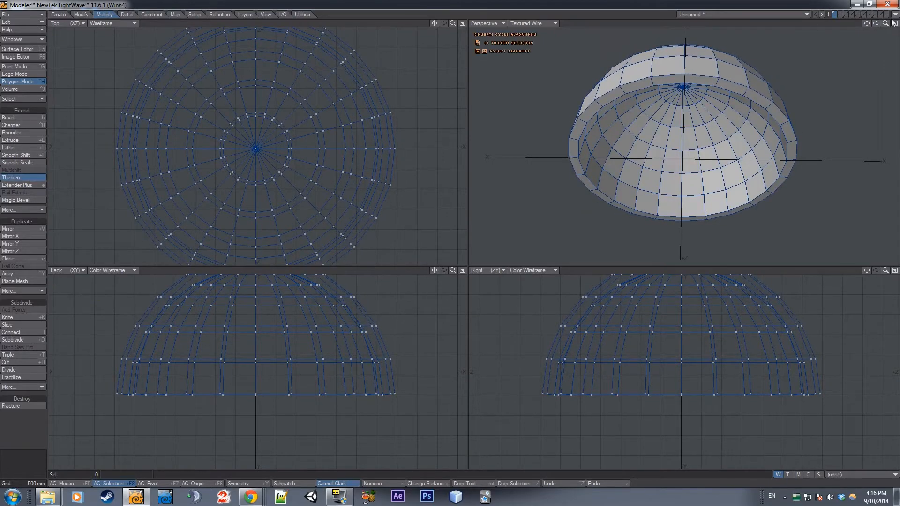
mouse_move(876, 23)
mouse_down()
mouse_move(872, 49)
mouse_move(855, 58)
mouse_move(878, 24)
mouse_up()
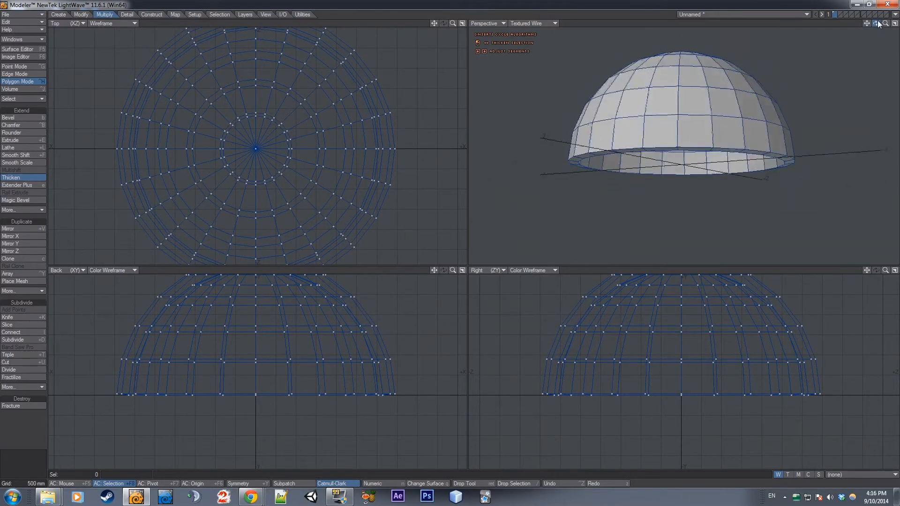
key(ctrl+z)
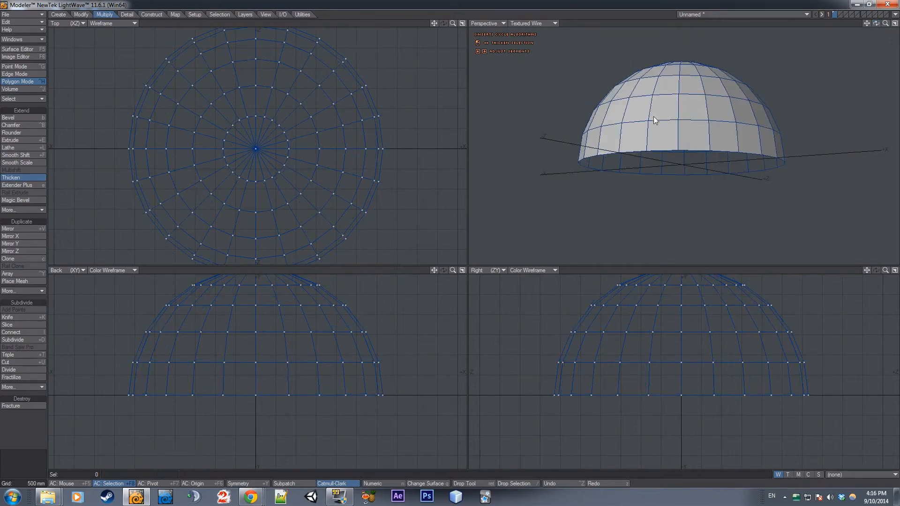
Copy the whole dome into the second layer and flip the copy's polygons to face inward
key(space)
key(space)
key(space)
key(space)
click(711, 101)
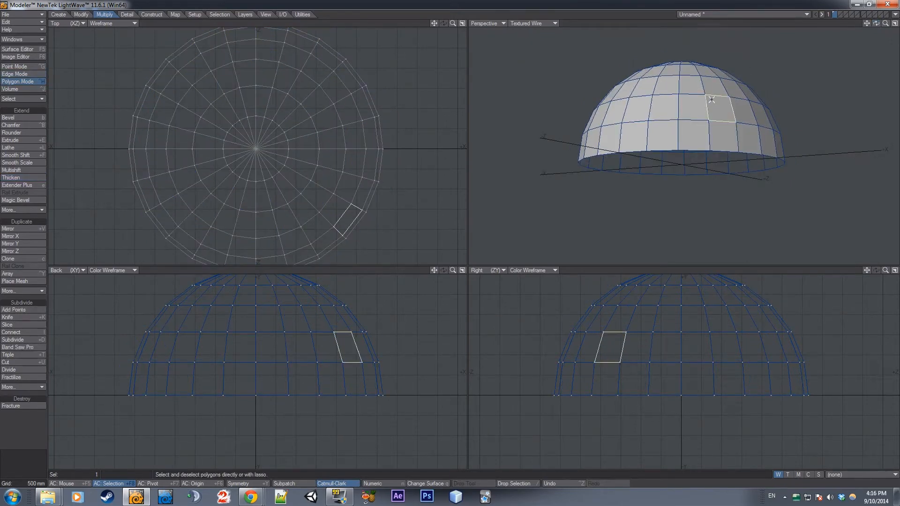
double_click(672, 83)
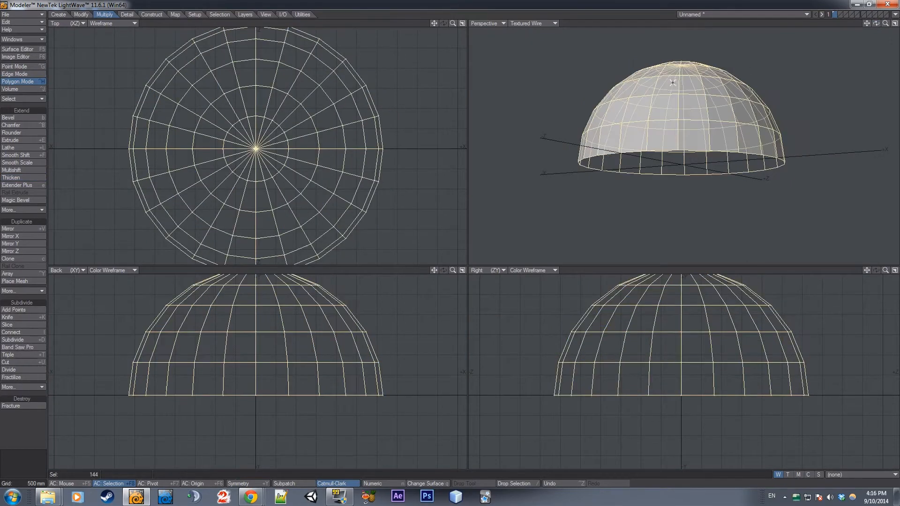
key(slash)
click(697, 98)
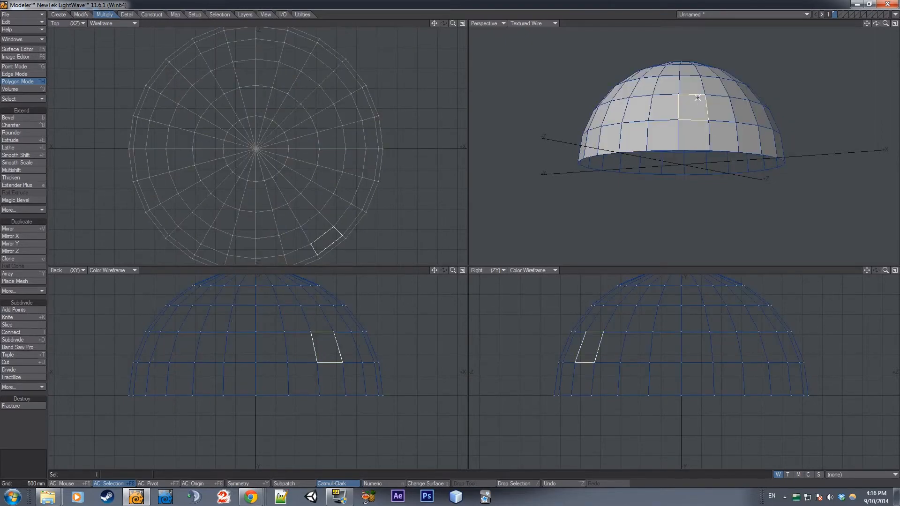
double_click(698, 97)
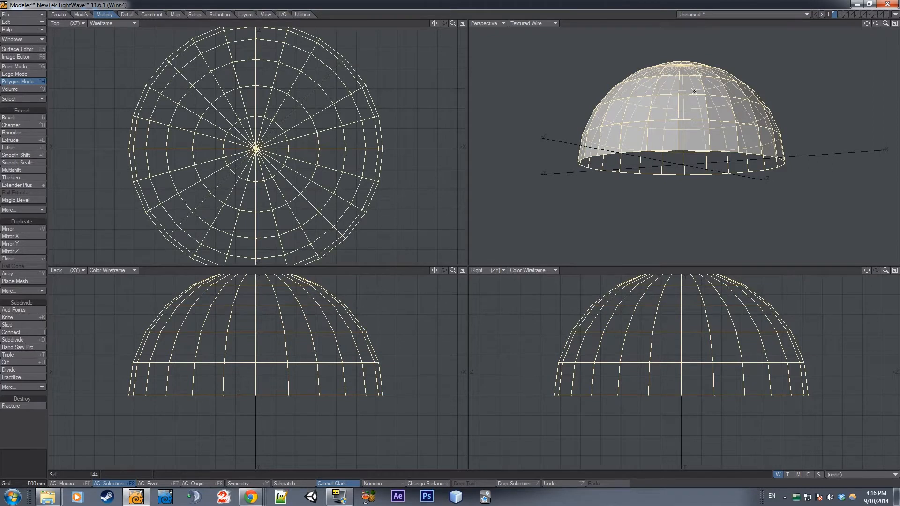
click(839, 14)
click(834, 16)
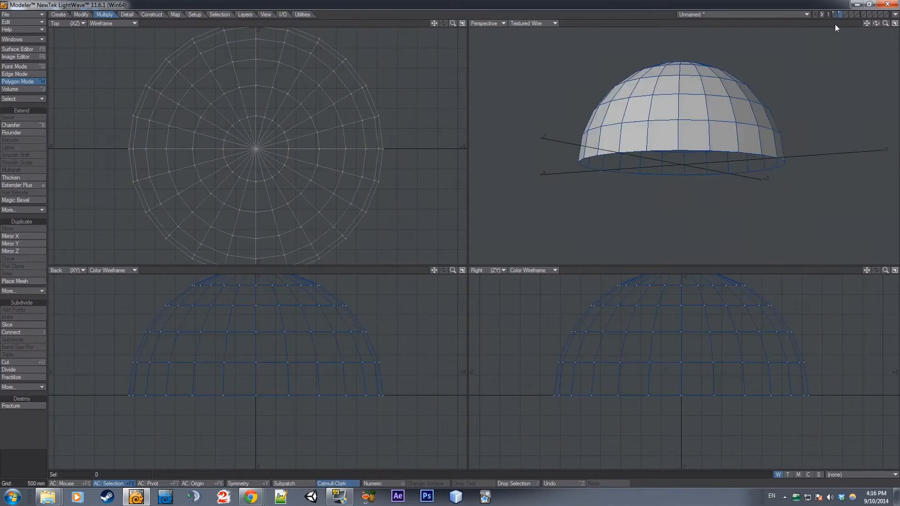
key(f)
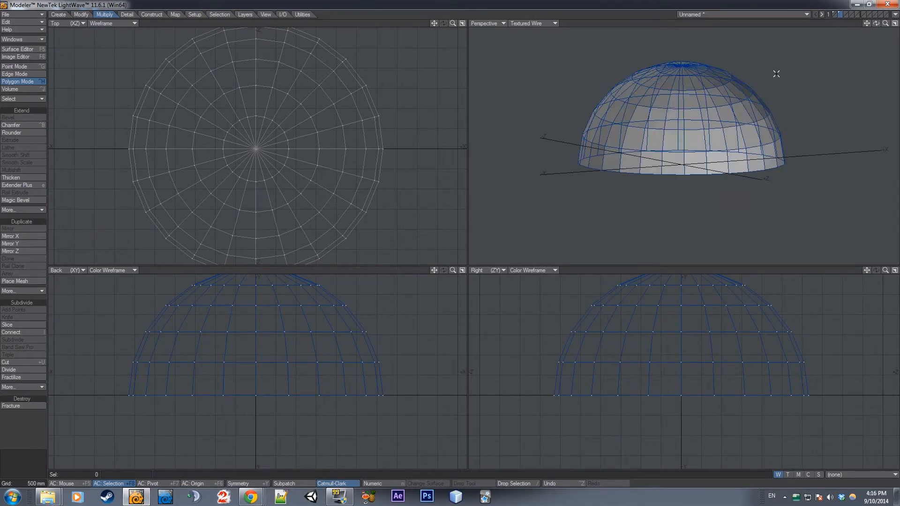
mouse_move(876, 23)
mouse_down()
mouse_move(876, 71)
mouse_move(859, 20)
mouse_up()
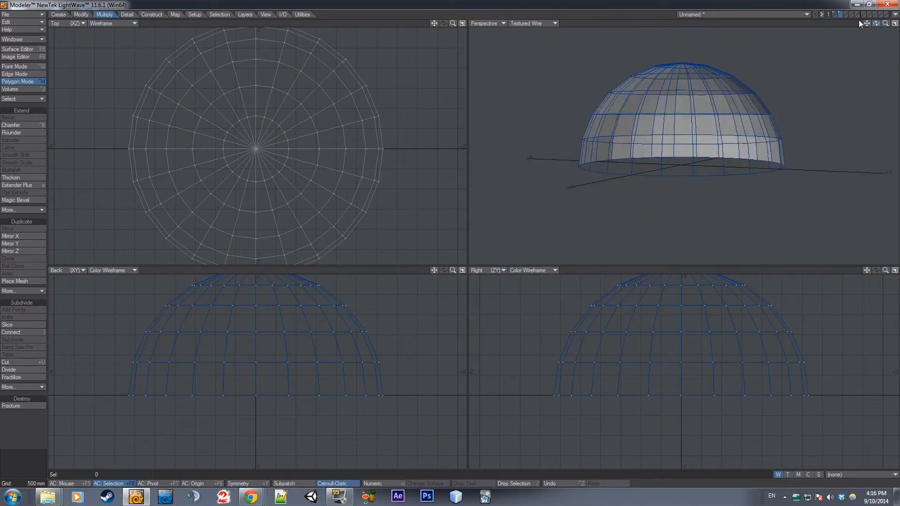
Try to offset the flipped dome inward with Smooth Shift and inspect it together with the original dome
click(834, 13)
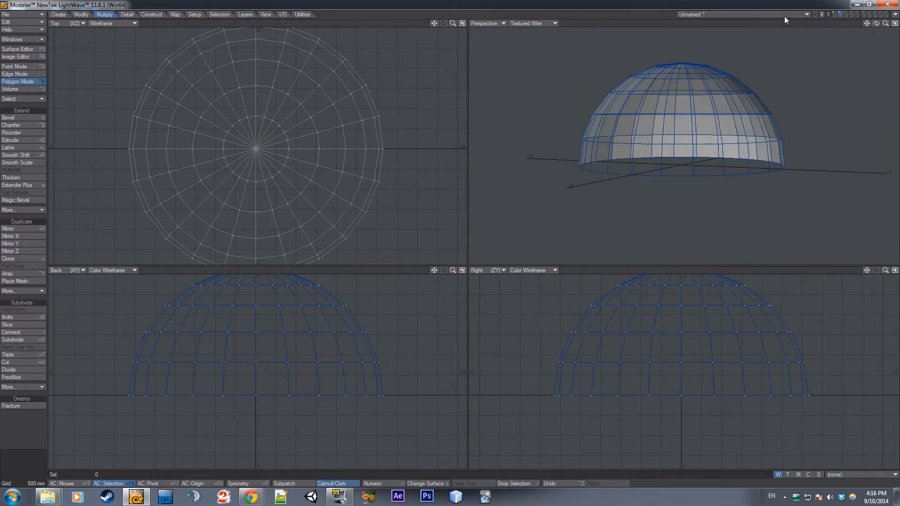
click(22, 156)
mouse_move(245, 335)
mouse_down()
mouse_move(261, 335)
mouse_move(234, 337)
mouse_move(261, 341)
mouse_up()
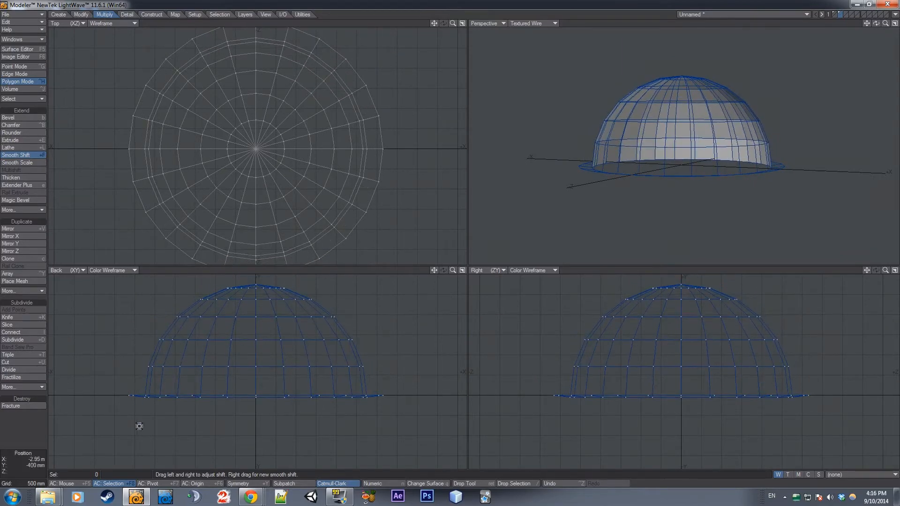
drag(876, 24, 879, 24)
click(838, 17)
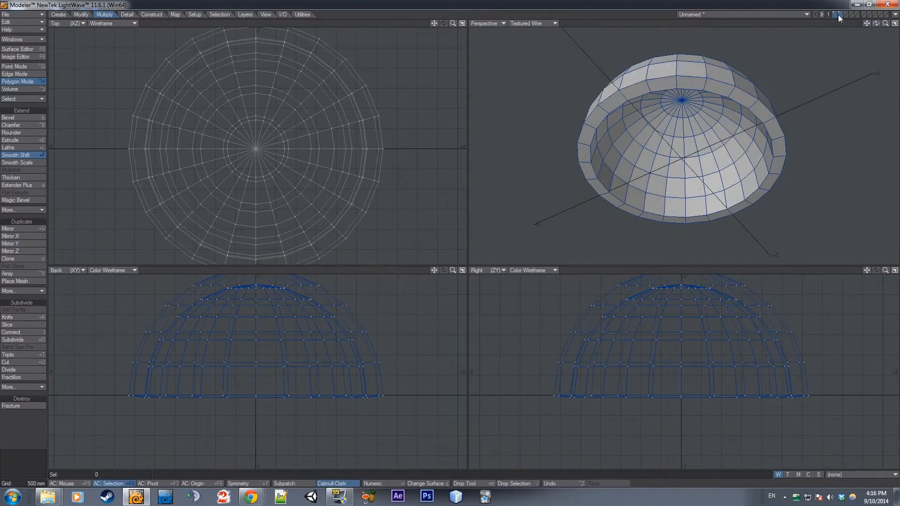
drag(875, 24, 873, 24)
key(ctrl+z)
key(ctrl+z)
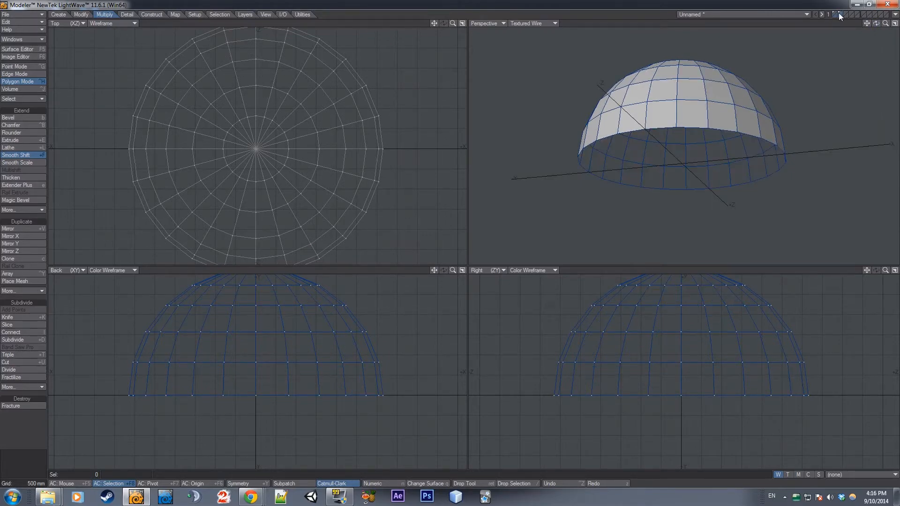
Offset the original dome in the first layer outward with Smooth Shift, forming a rim around its base
click(838, 14)
click(833, 14)
drag(641, 115, 657, 114)
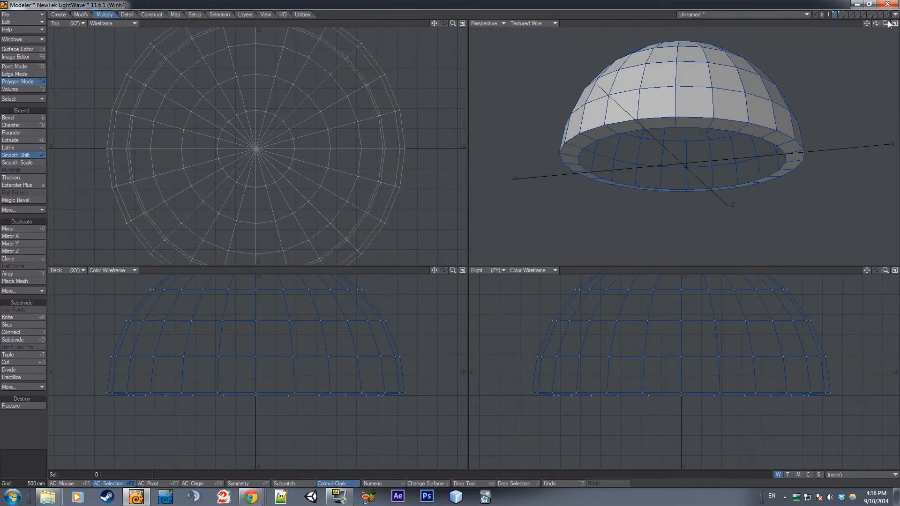
Copy the flipped dome from the second layer into the first layer as the shell's inner surface
mouse_move(885, 23)
mouse_down()
mouse_move(866, 31)
mouse_move(878, 29)
mouse_up()
key(a)
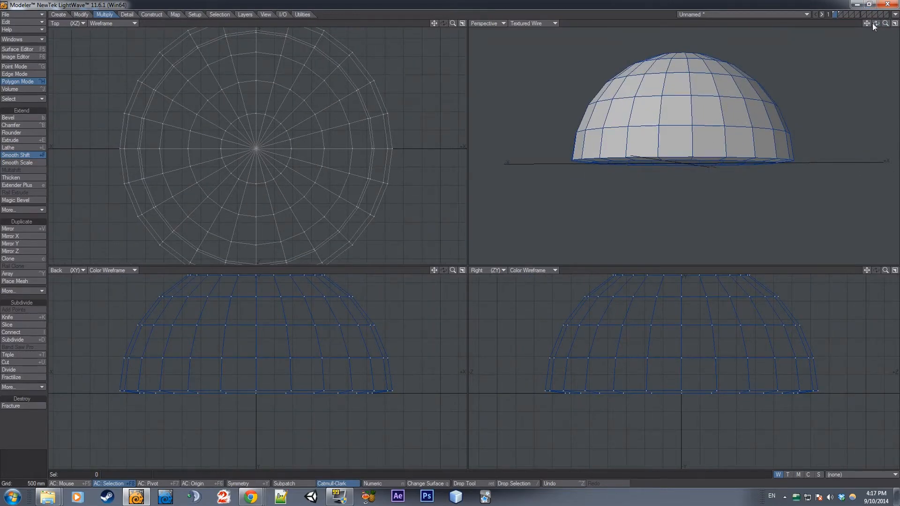
drag(872, 23, 759, 21)
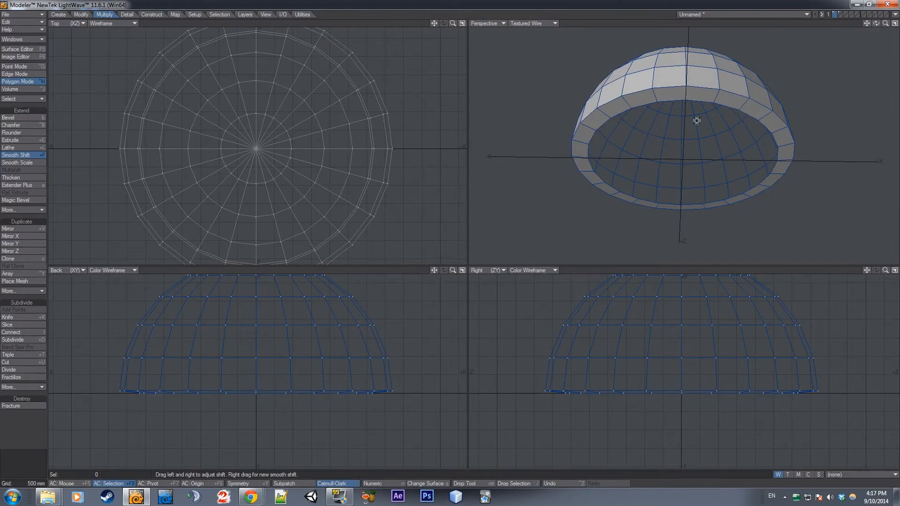
click(840, 16)
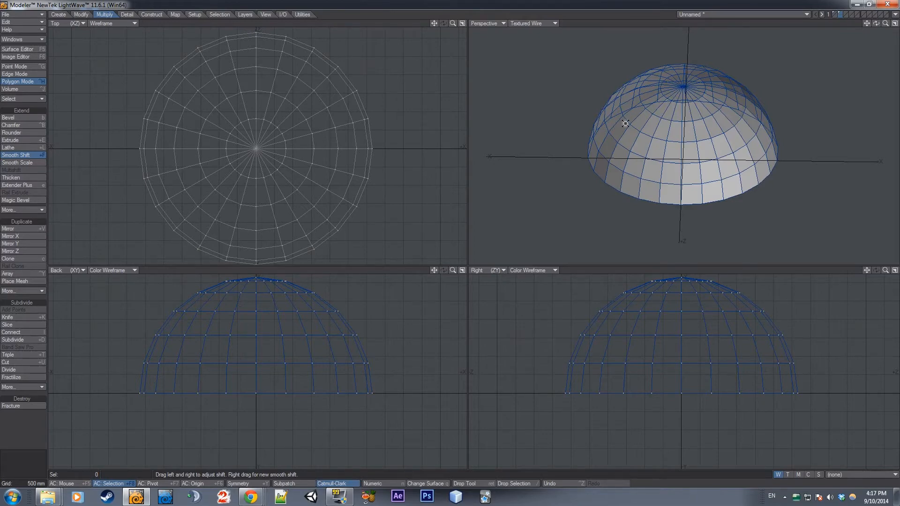
click(833, 14)
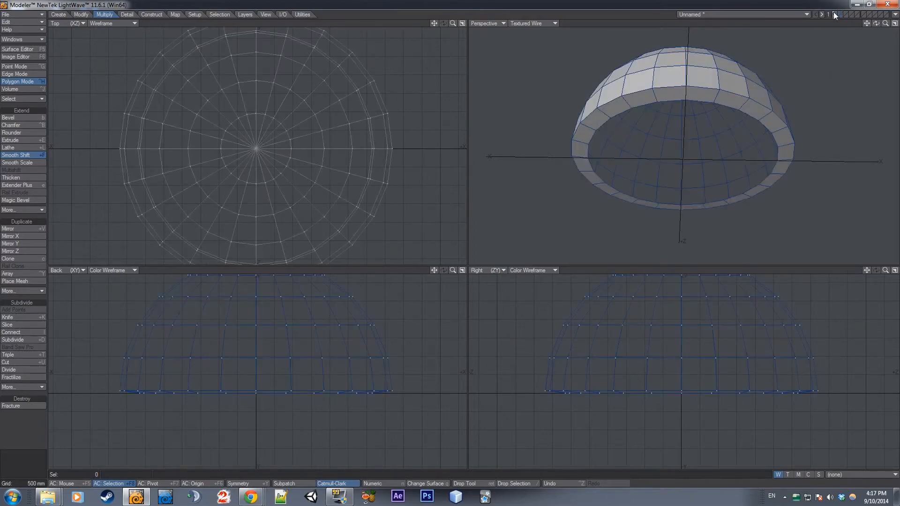
key(ctrl+v)
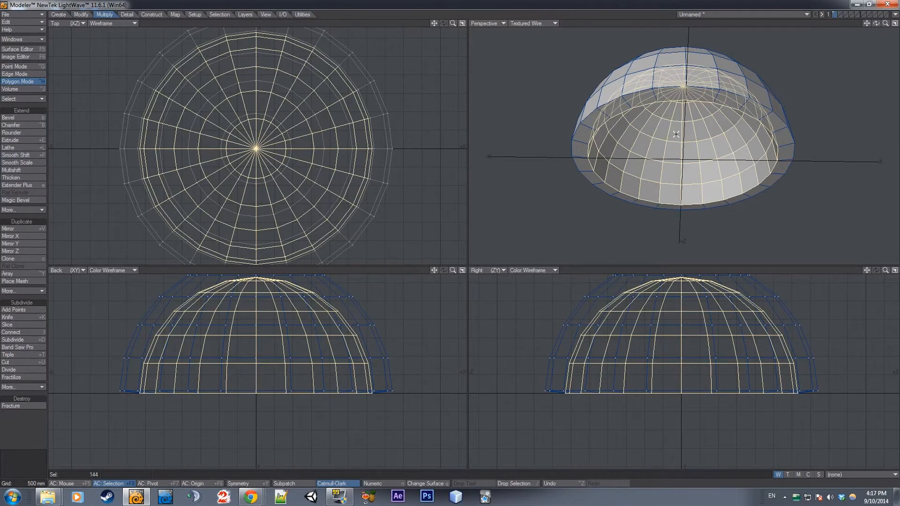
key(slash)
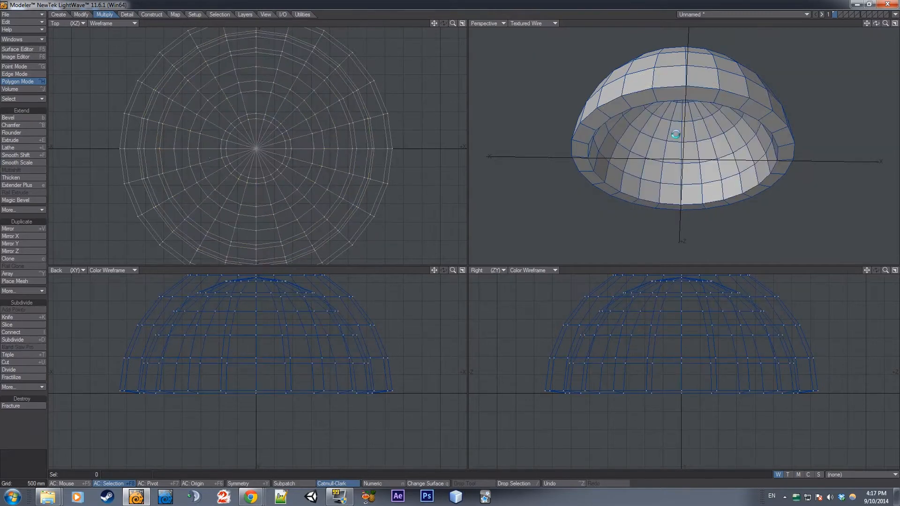
Merge the coincident points of the inner and outer domes with the Automatic range and 1-point polygons kept
key(m)
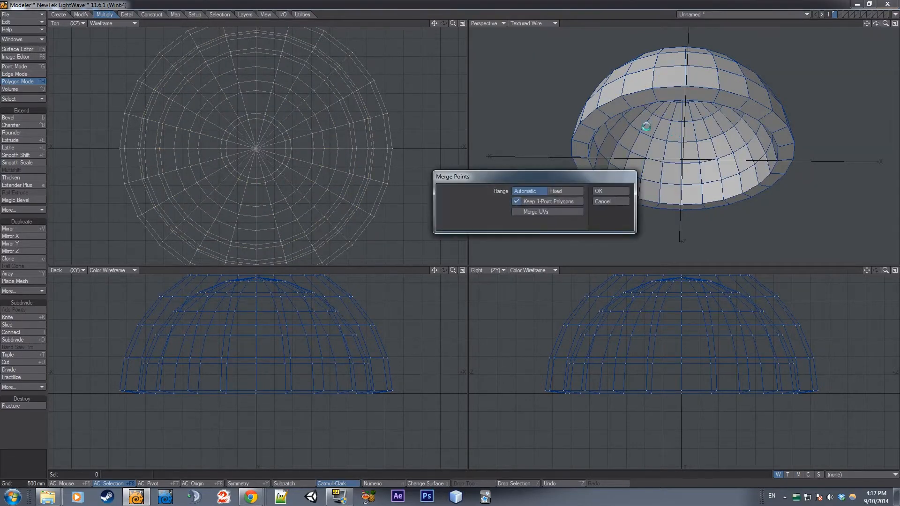
click(609, 201)
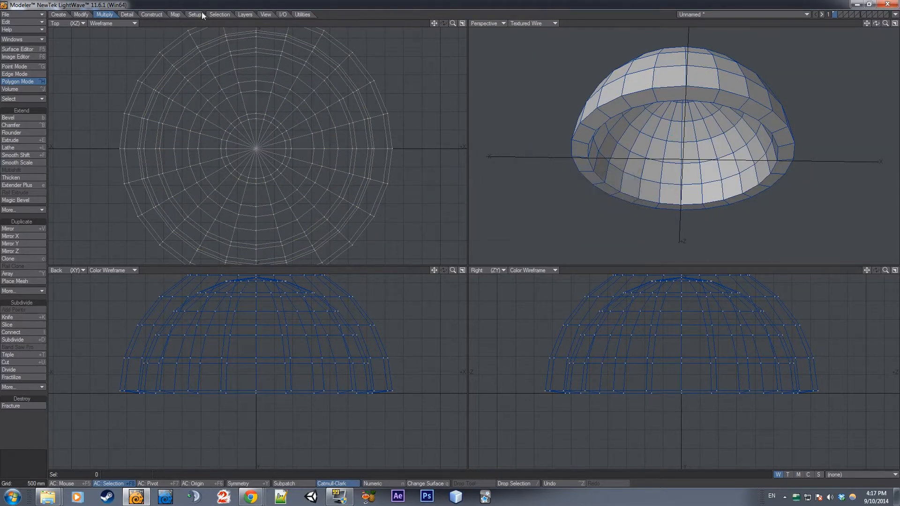
click(124, 14)
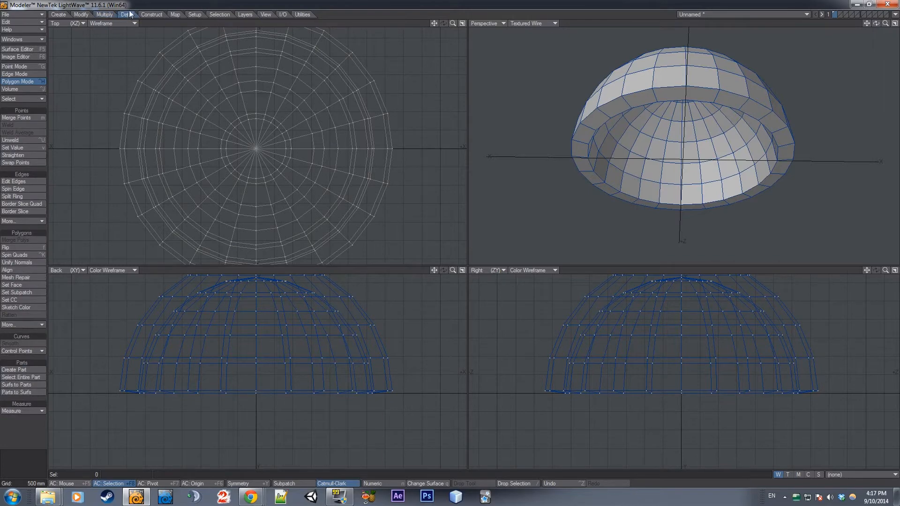
click(21, 117)
drag(446, 175, 186, 120)
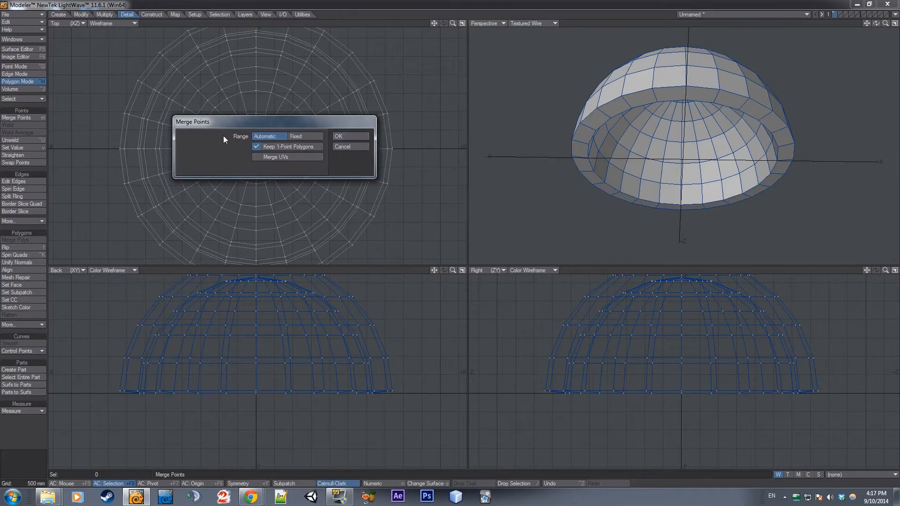
click(343, 136)
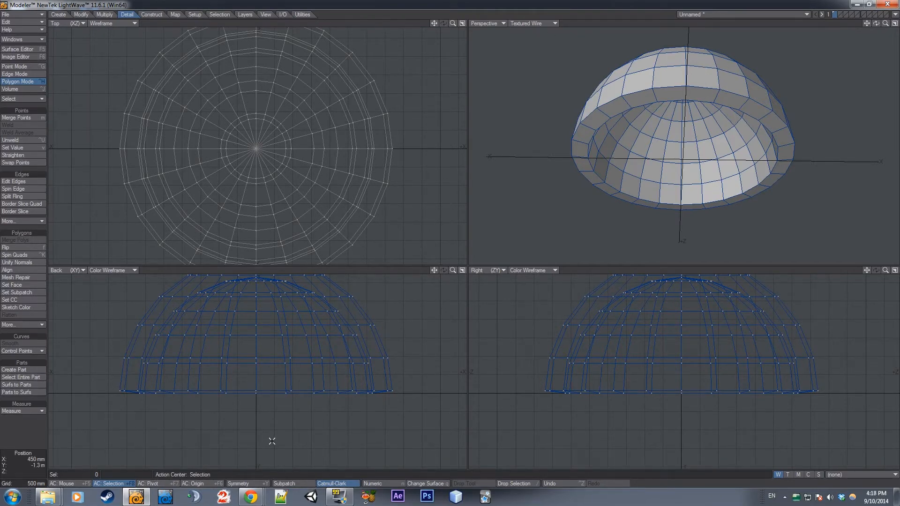
Select the whole connected shell, try moving it as one piece and undo the move
click(354, 311)
key(bracketright)
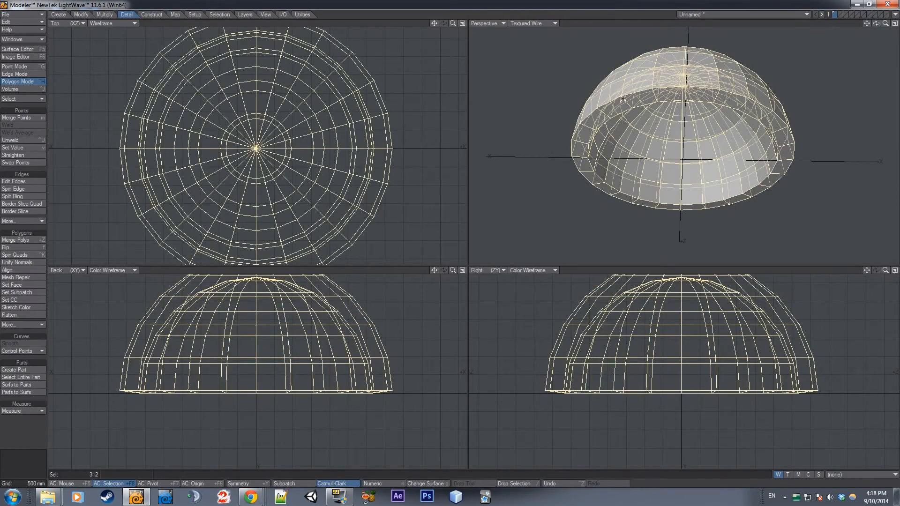
key(t)
drag(353, 373, 362, 336)
key(ctrl+z)
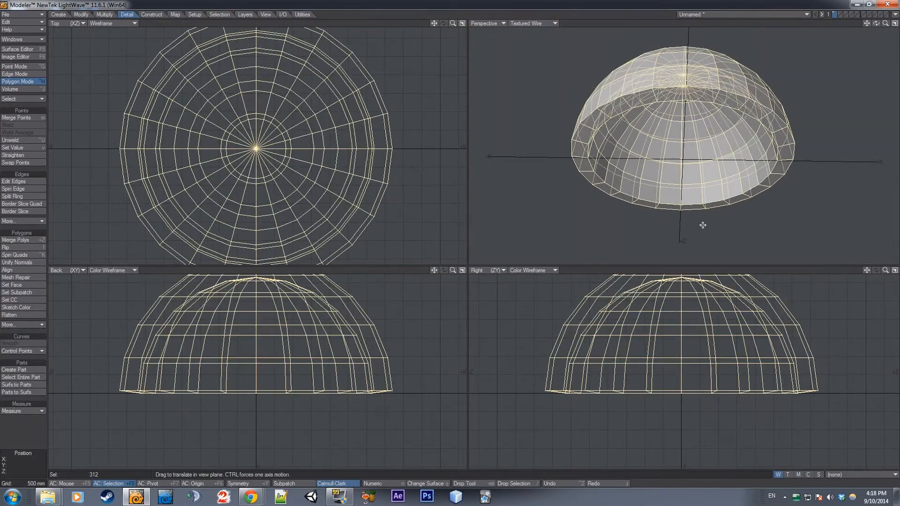
Assign a new surface named Bubble with the blue color 107, 154, 207 to the whole shell
key(q)
drag(313, 128, 429, 126)
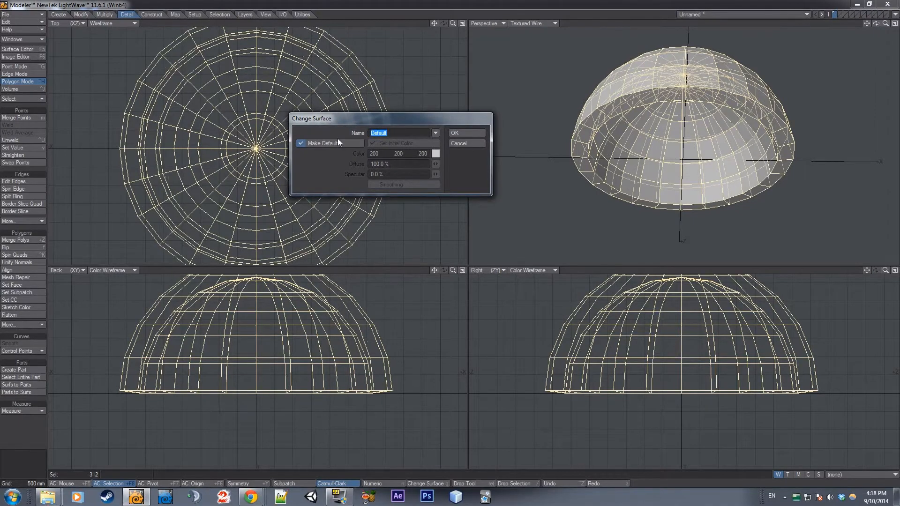
text(Bubble)
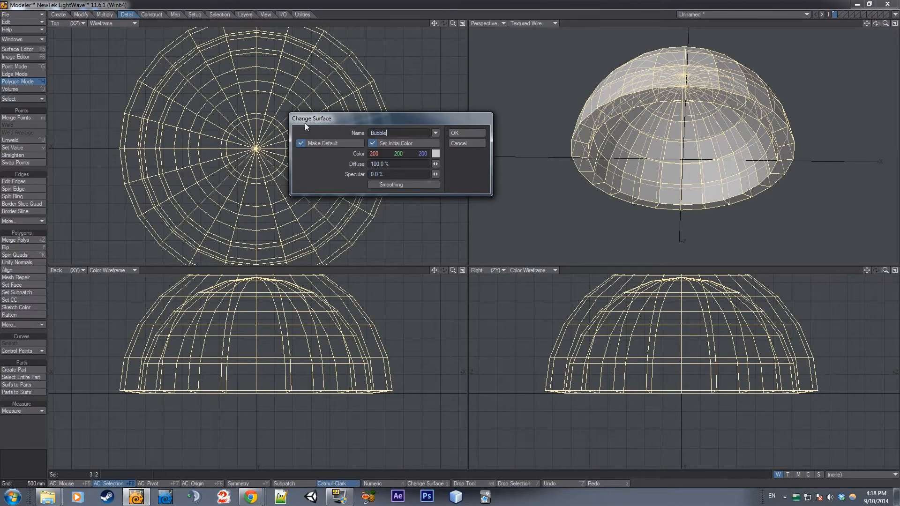
mouse_move(397, 157)
mouse_down()
mouse_move(377, 157)
mouse_move(390, 155)
mouse_up()
click(436, 153)
click(116, 107)
mouse_move(116, 107)
mouse_down()
mouse_move(132, 75)
mouse_move(143, 97)
mouse_move(173, 89)
mouse_move(171, 102)
mouse_move(141, 115)
mouse_move(138, 79)
mouse_up()
click(97, 279)
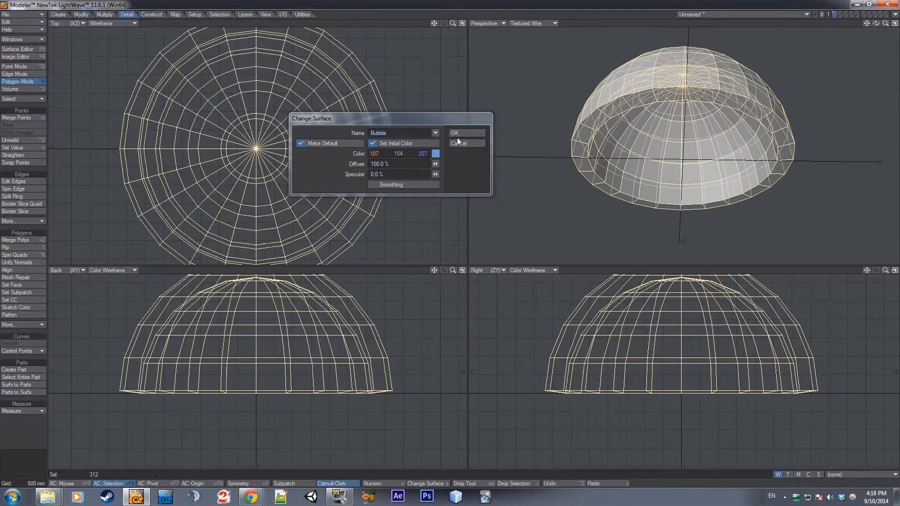
click(461, 136)
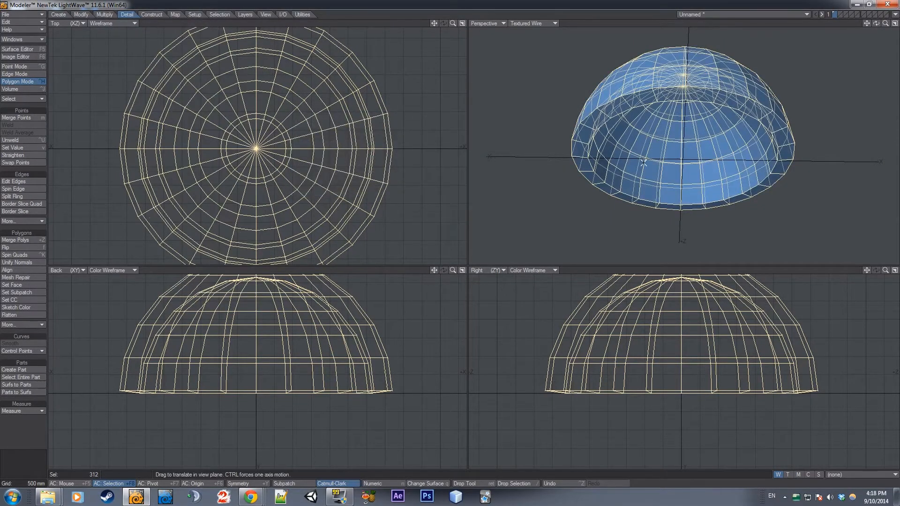
key(Return)
key(slash)
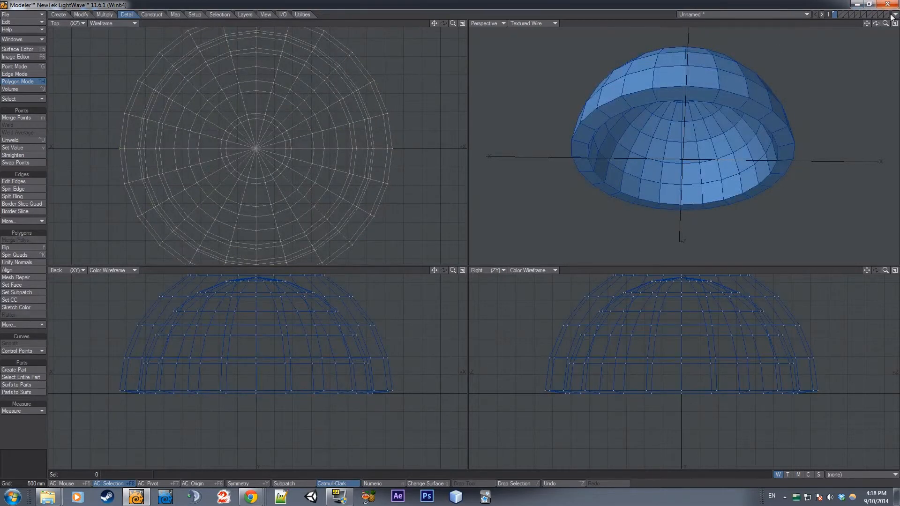
Save the shell object as bubble in the Tutorials objects folder
drag(875, 23, 885, 60)
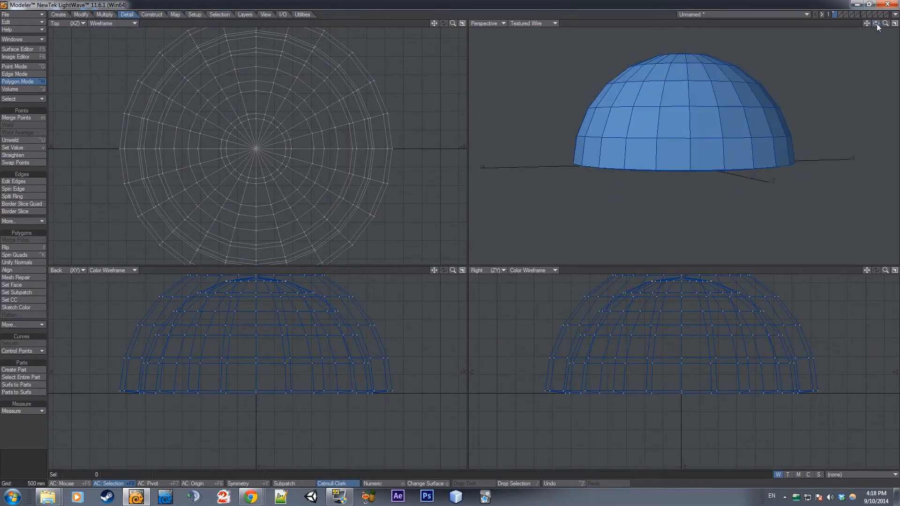
key(shift+s)
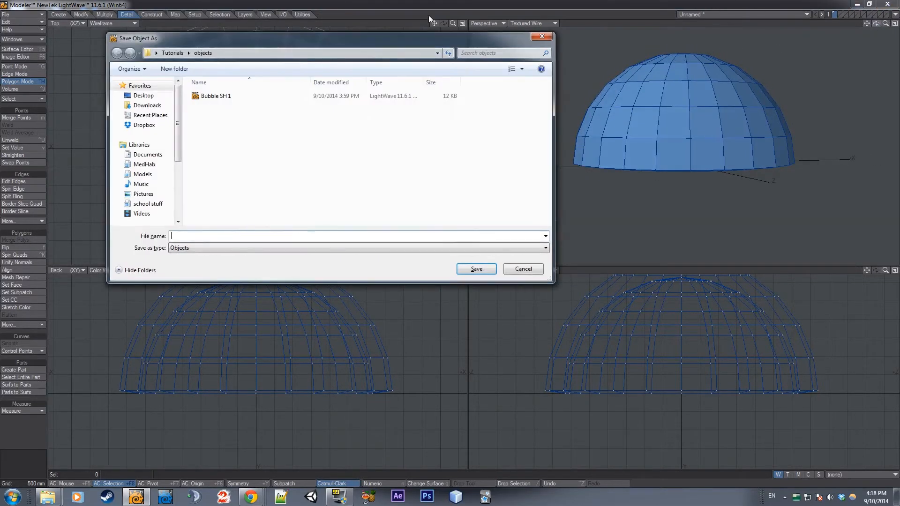
drag(517, 39, 635, 21)
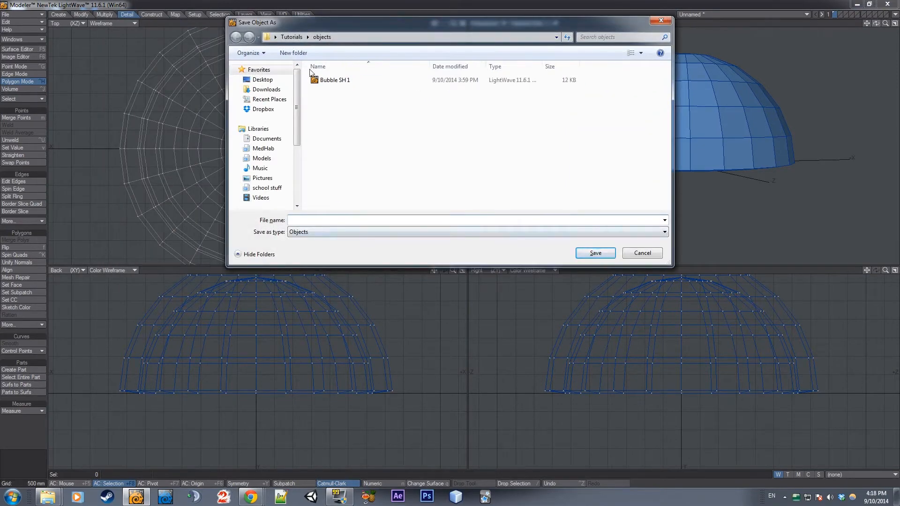
text(buub)
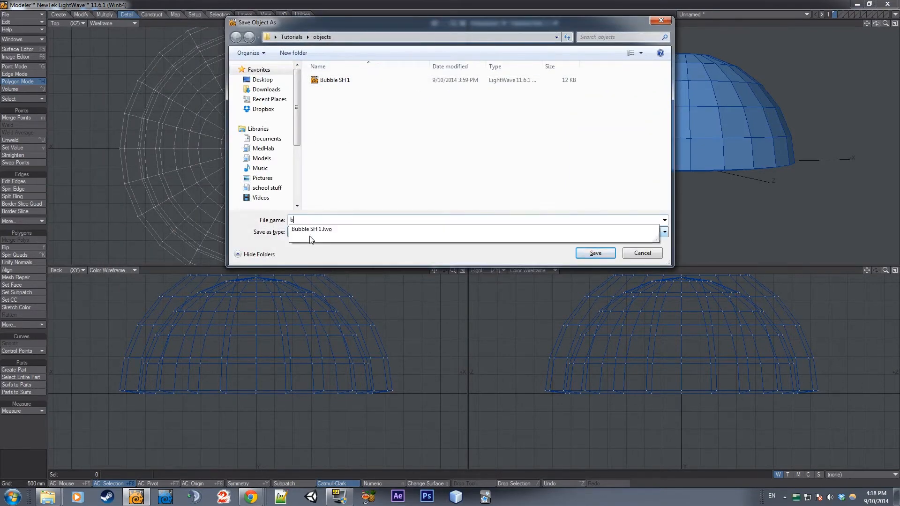
key(BackSpace)
key(BackSpace)
key(BackSpace)
key(BackSpace)
text(bble)
key(Return)
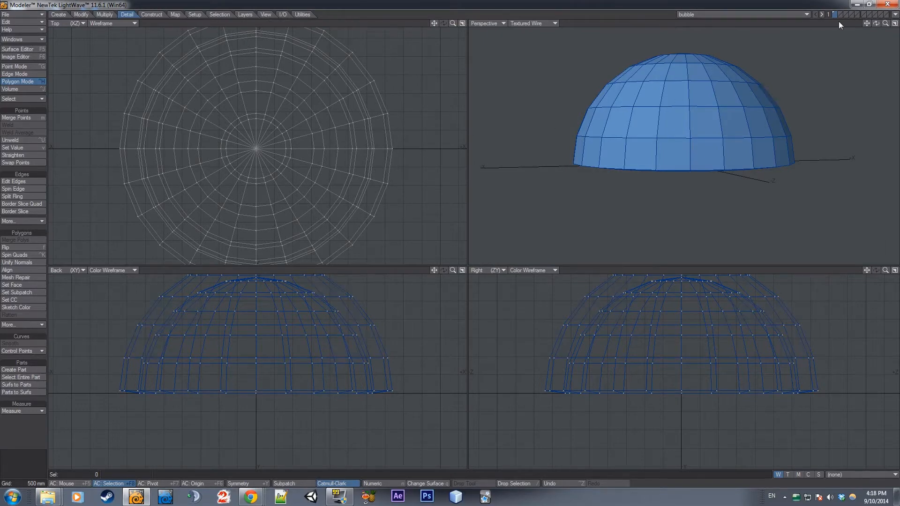
Send the bubble object to LightWave Layout
mouse_move(875, 23)
mouse_down()
mouse_move(872, 59)
mouse_move(867, 4)
mouse_move(879, 23)
mouse_up()
click(896, 15)
click(858, 28)
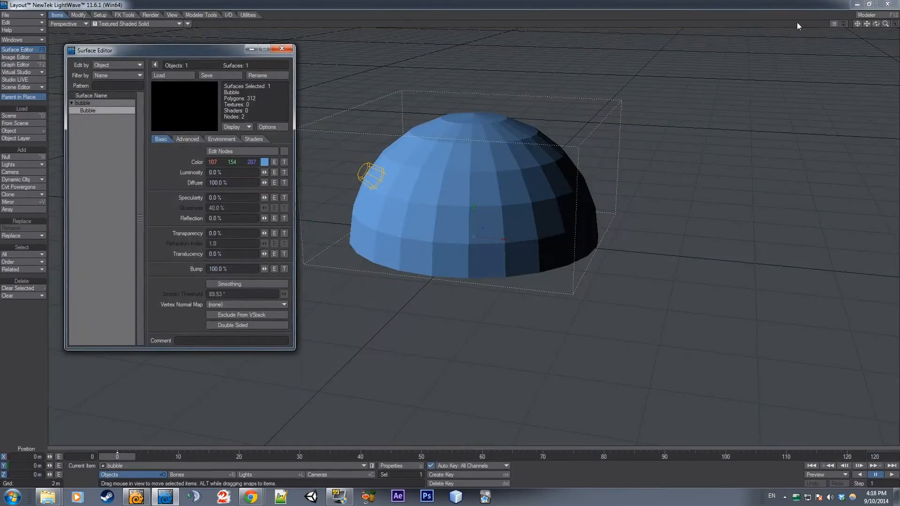
Close and reopen the Surface Editor in Layout, placing it beside the dome with the Bubble surface listed
drag(430, 70, 773, 80)
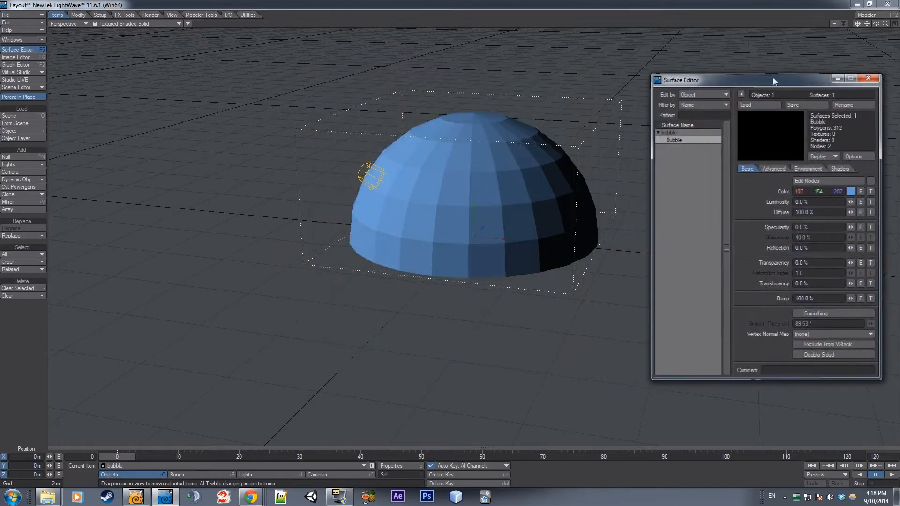
drag(707, 80, 91, 60)
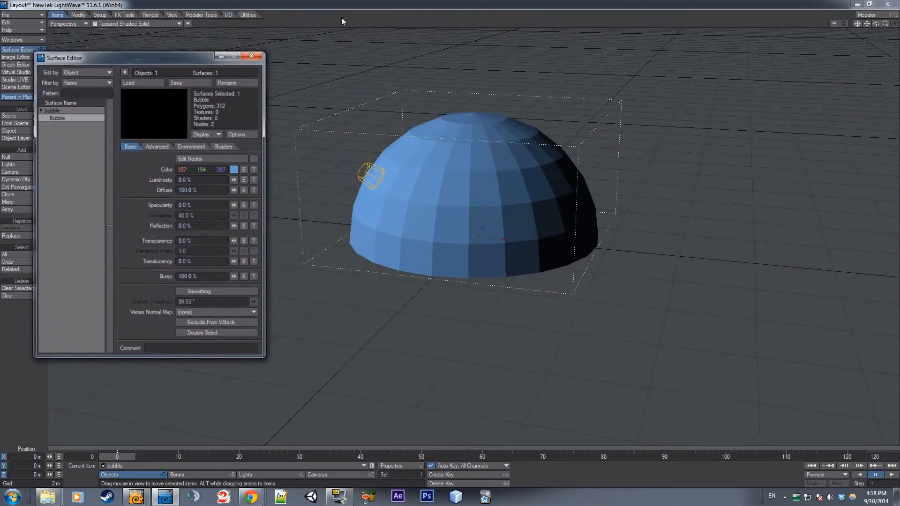
drag(169, 60, 338, 68)
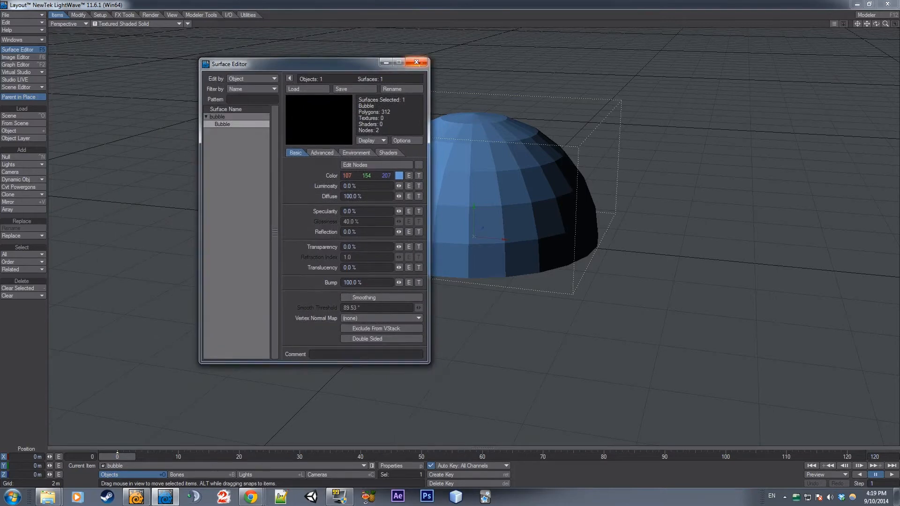
click(414, 62)
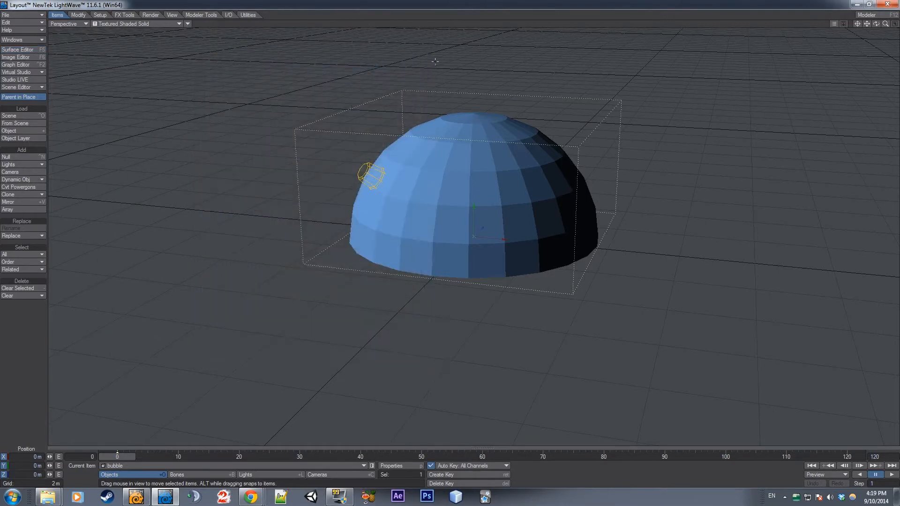
click(27, 51)
drag(287, 64, 167, 51)
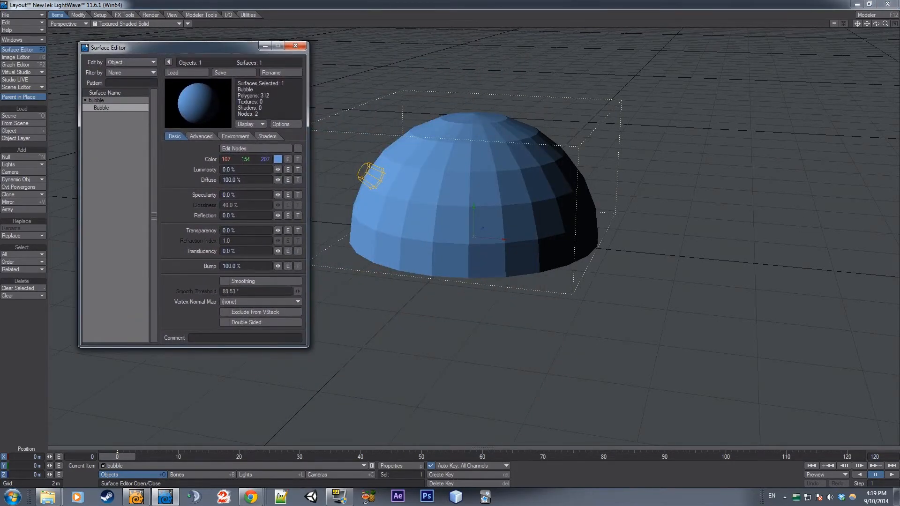
Switch to Modeler, examine the Bubble surface in its Surface Editor and return to Layout
click(136, 496)
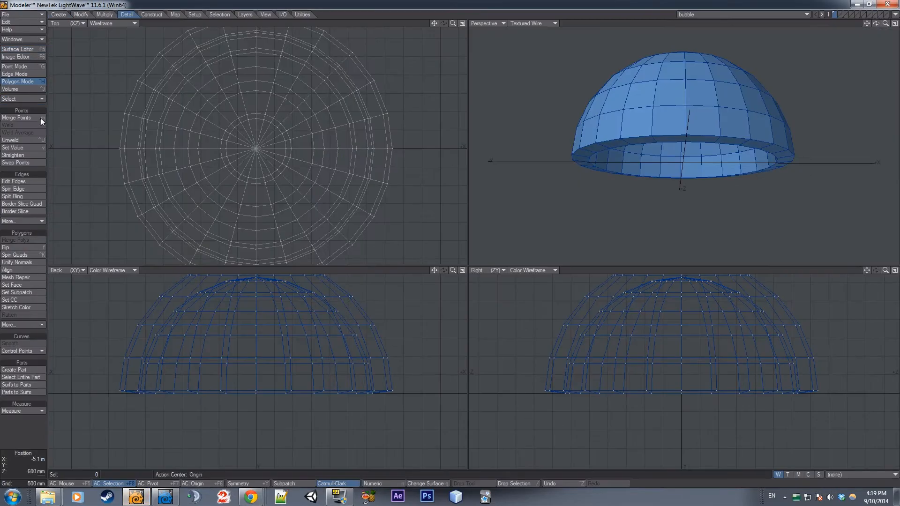
click(37, 49)
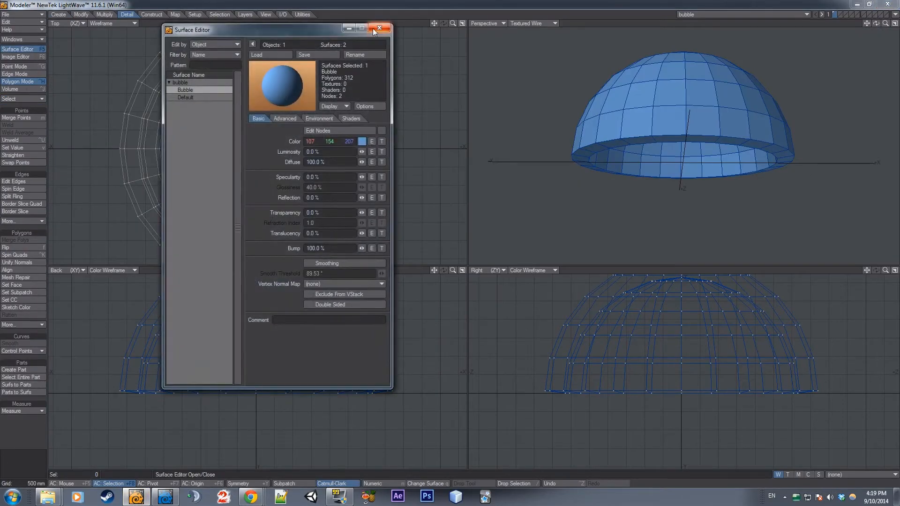
click(377, 29)
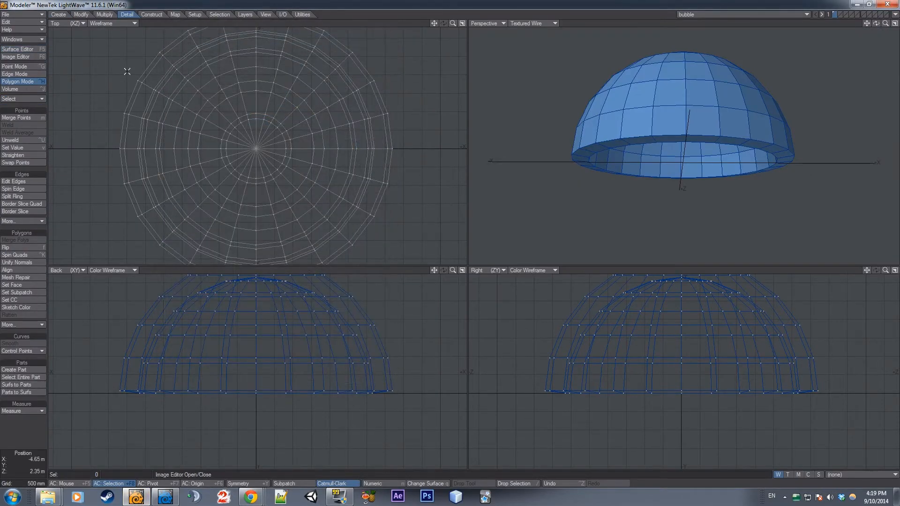
click(165, 496)
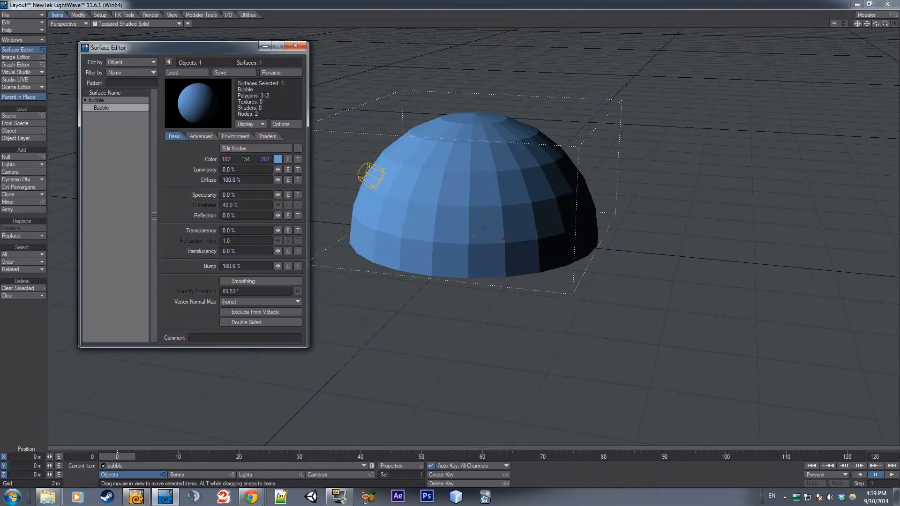
View the dome from another angle and examine the Halo bubble shield reference image in Chrome
drag(885, 24, 839, 23)
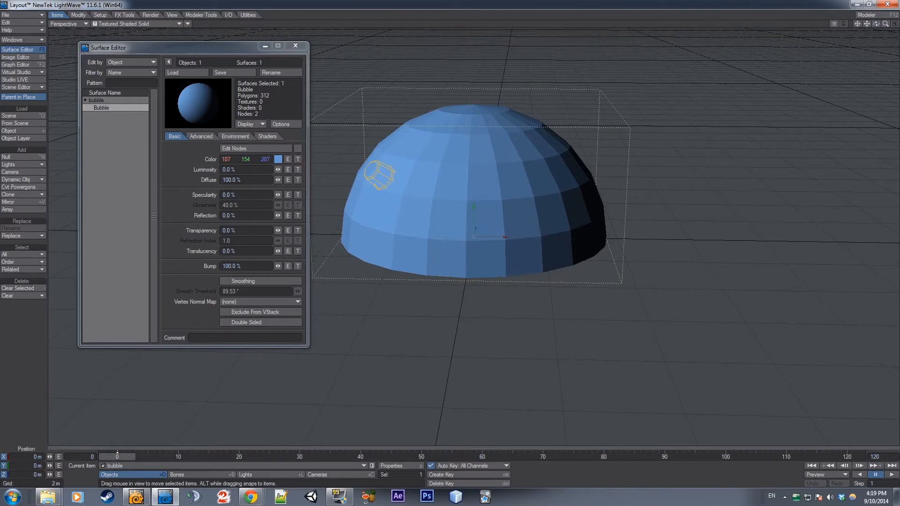
drag(899, 139, 398, 0)
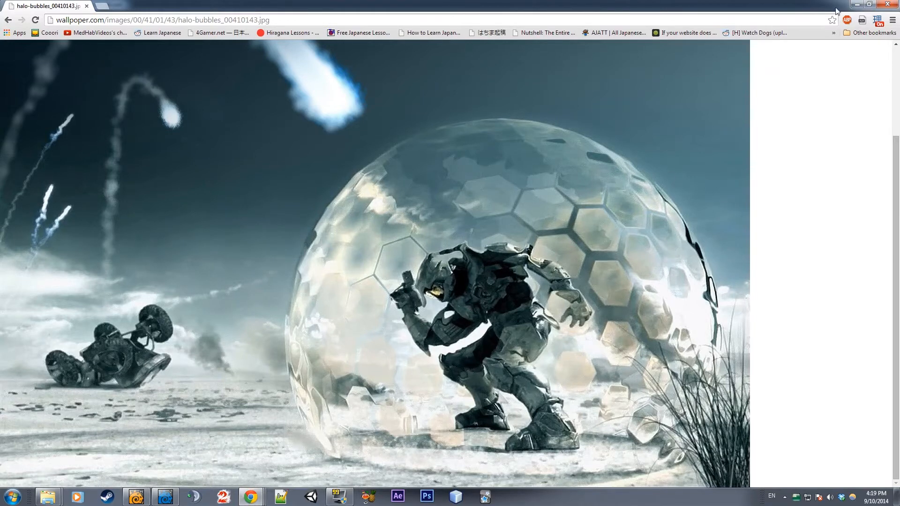
Back in Layout, set the Bubble surface's Transparency to 63.5% and Refraction Index to 2.67, and enable Smoothing
click(856, 4)
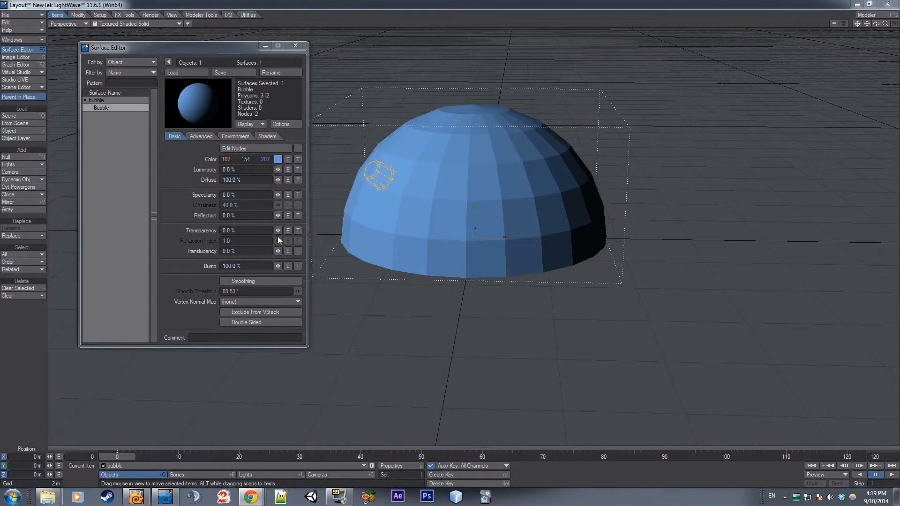
drag(278, 230, 320, 230)
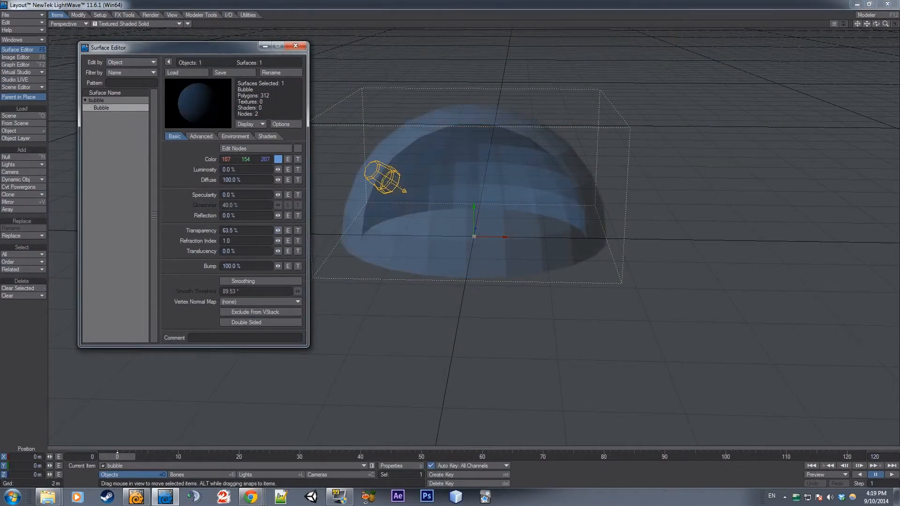
click(223, 282)
drag(278, 240, 278, 244)
Preview the dome in VPR shading and return the viewport to Textured Shaded Solid
click(188, 22)
click(140, 23)
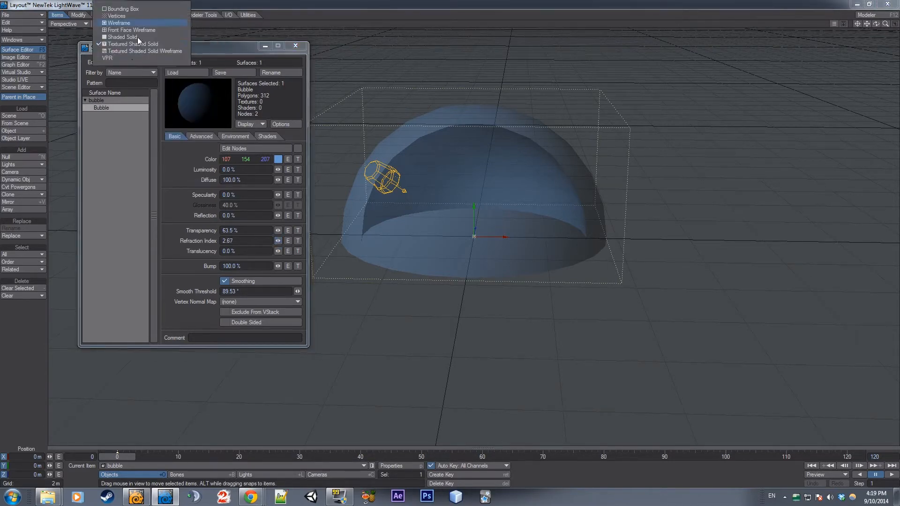
click(131, 60)
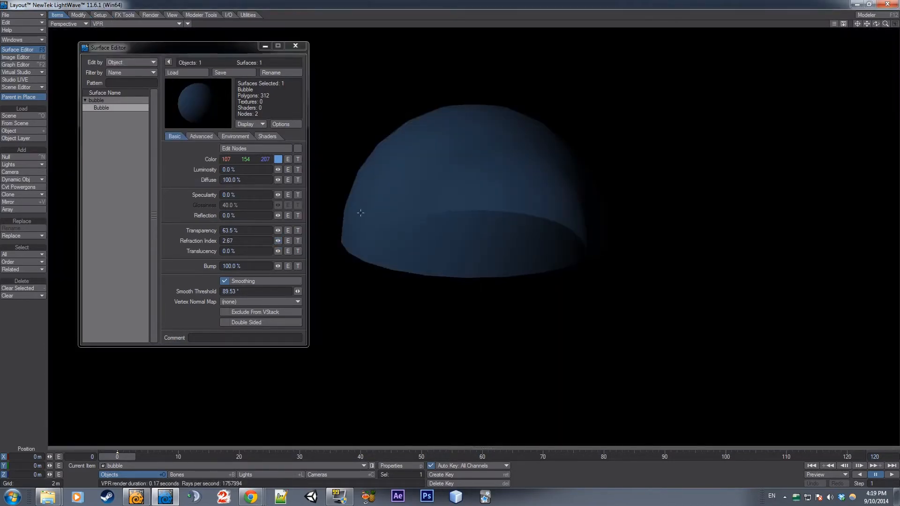
click(140, 23)
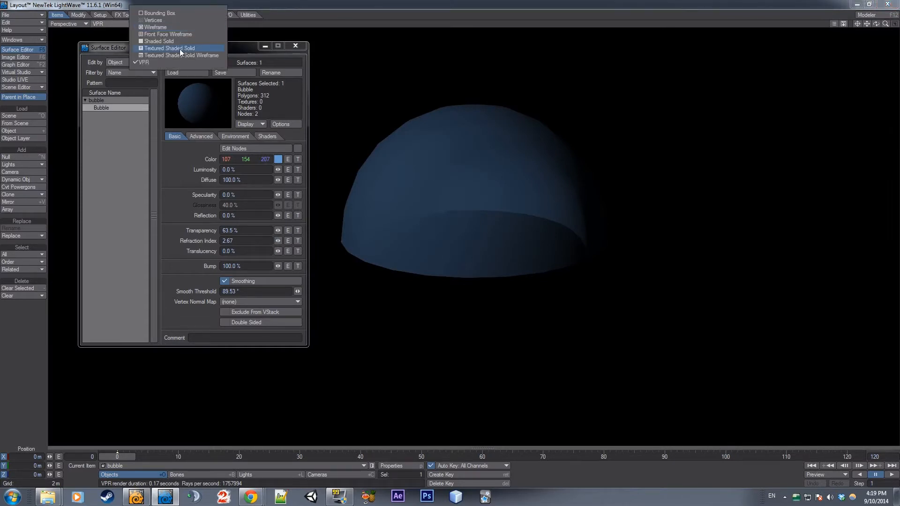
click(150, 48)
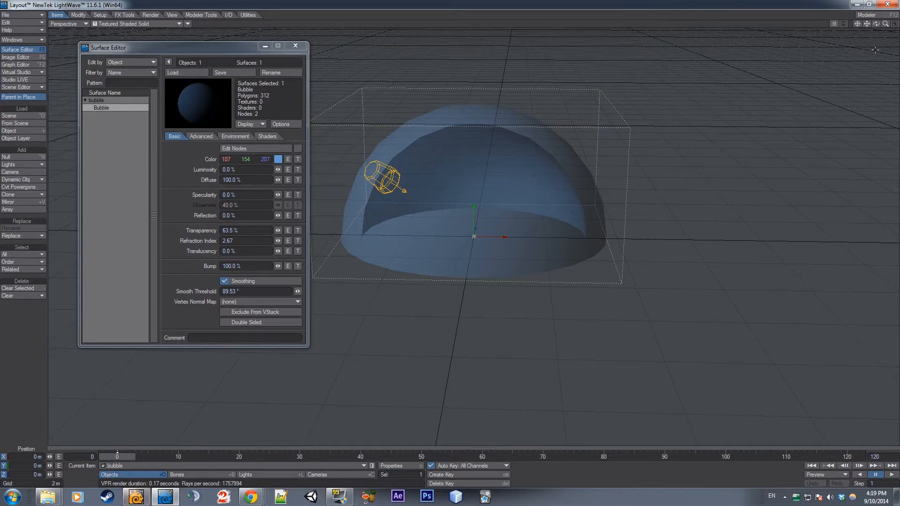
In Modeler, build a wide flat box on the second layer as a ground slab directly beneath the dome, with the dome layer as background
click(867, 15)
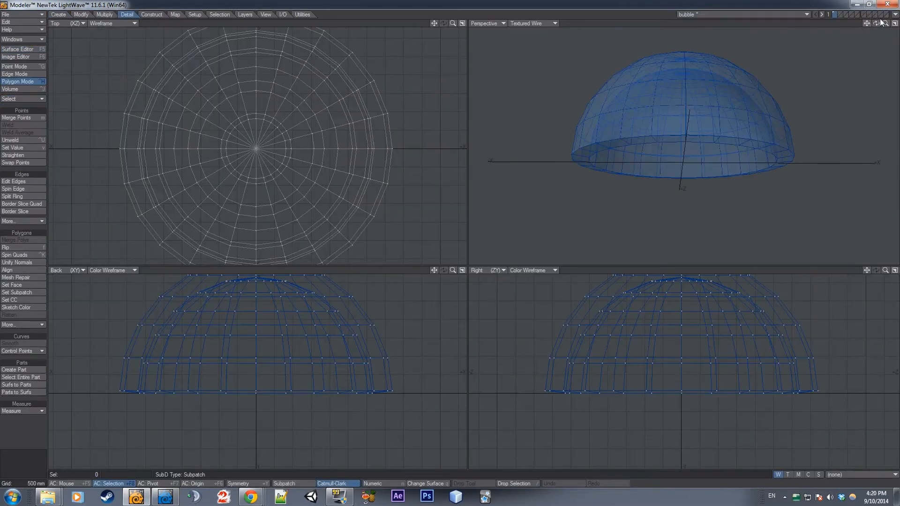
drag(878, 24, 873, 24)
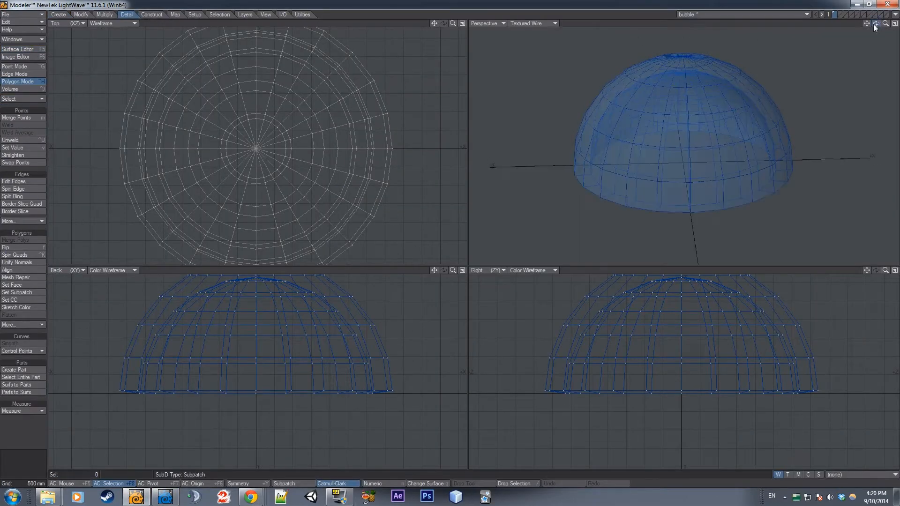
click(839, 12)
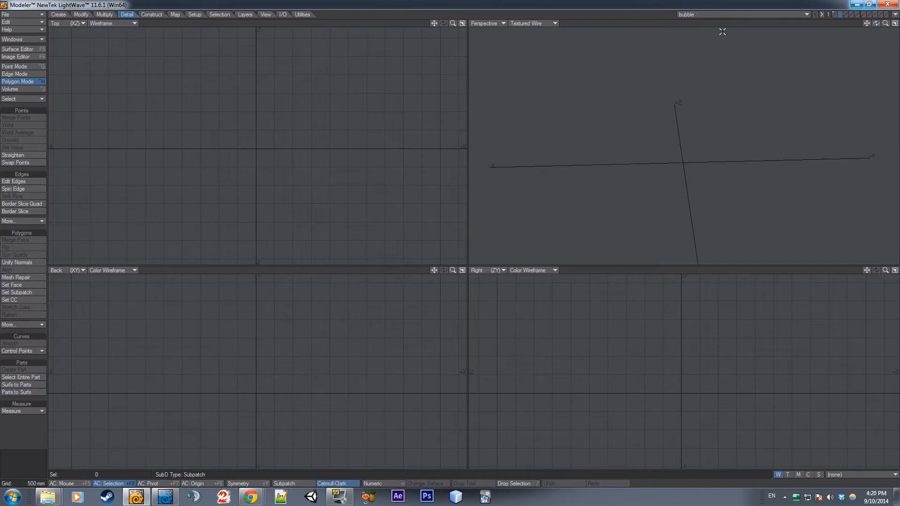
click(59, 14)
click(20, 118)
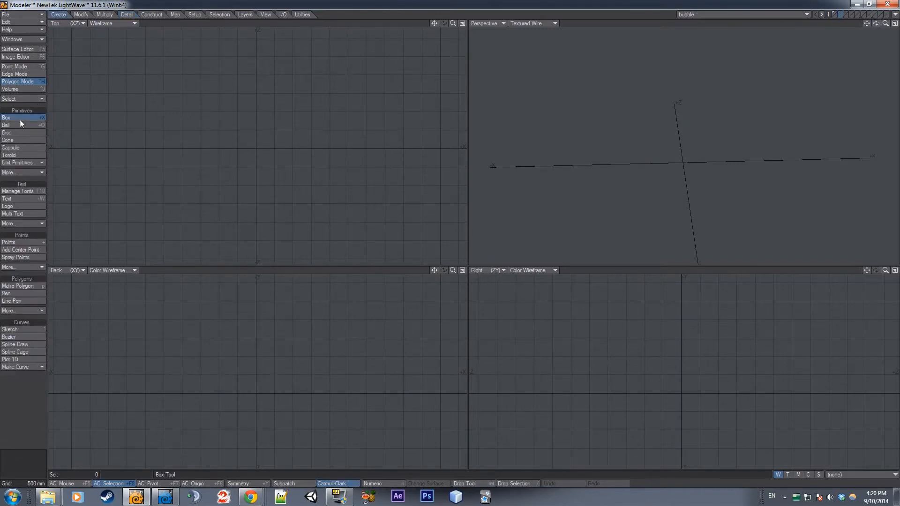
click(834, 14)
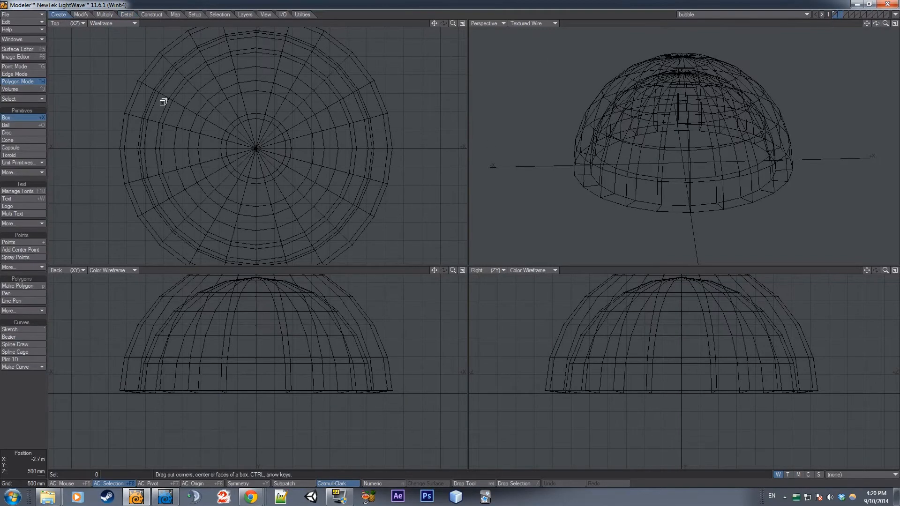
drag(453, 23, 453, 32)
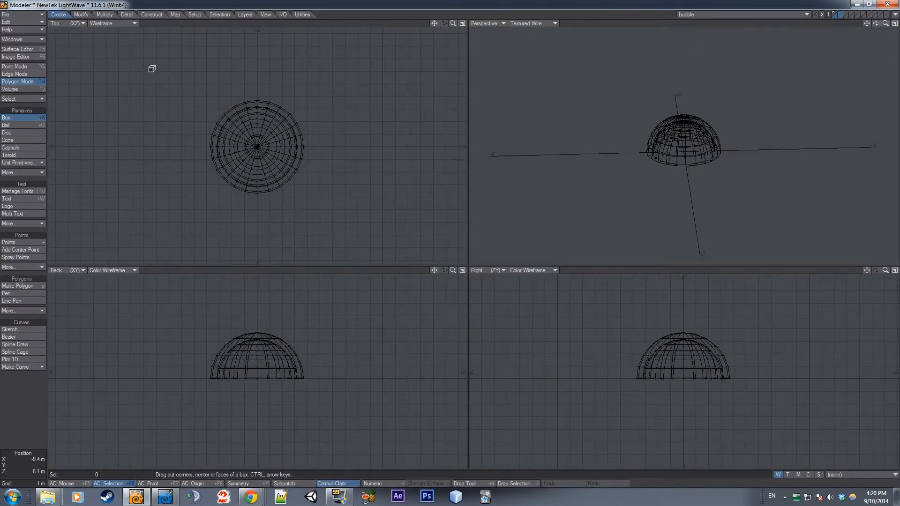
drag(151, 70, 359, 219)
drag(263, 393, 255, 392)
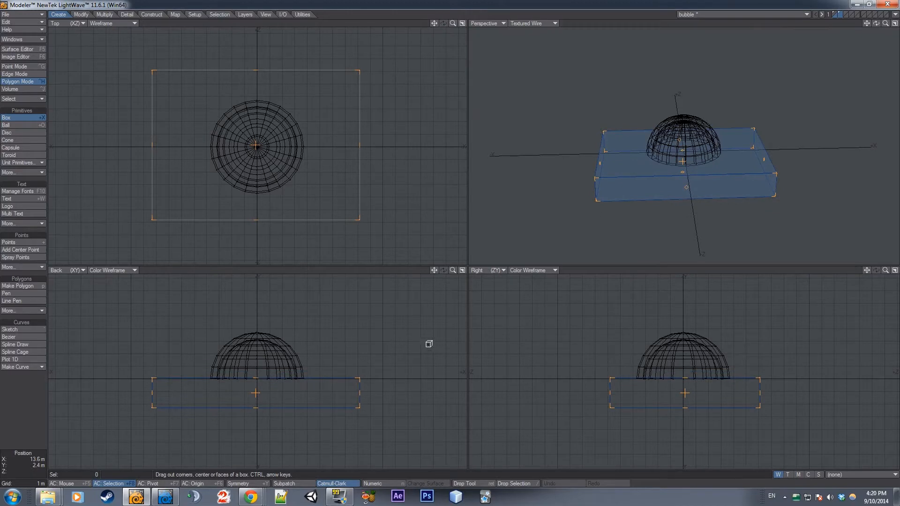
key(Return)
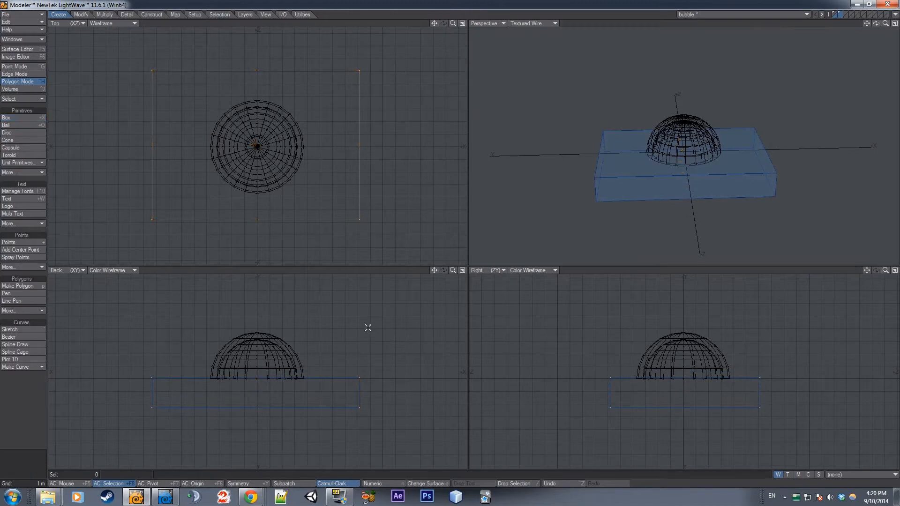
Create an upright wall box about 8.7 m wide and 900 mm deep along the slab's back edge, behind the dome
click(17, 117)
drag(155, 78, 264, 88)
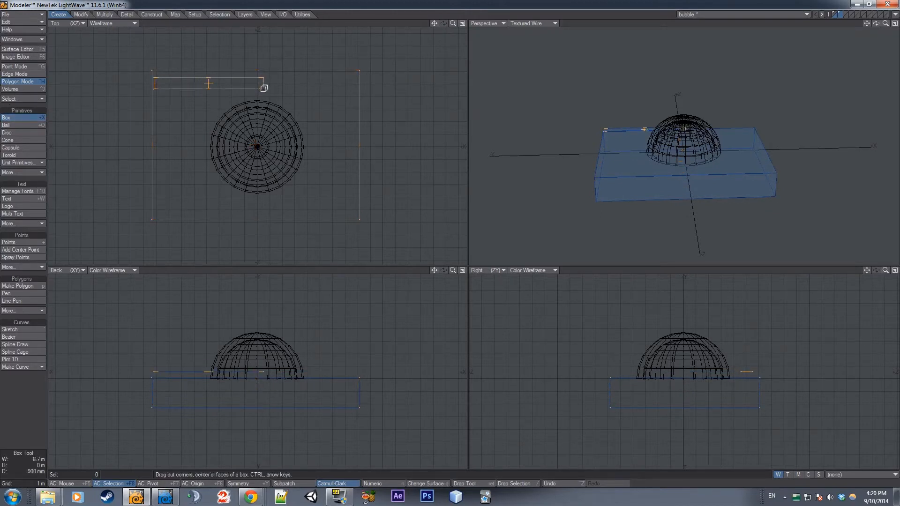
drag(215, 328, 216, 341)
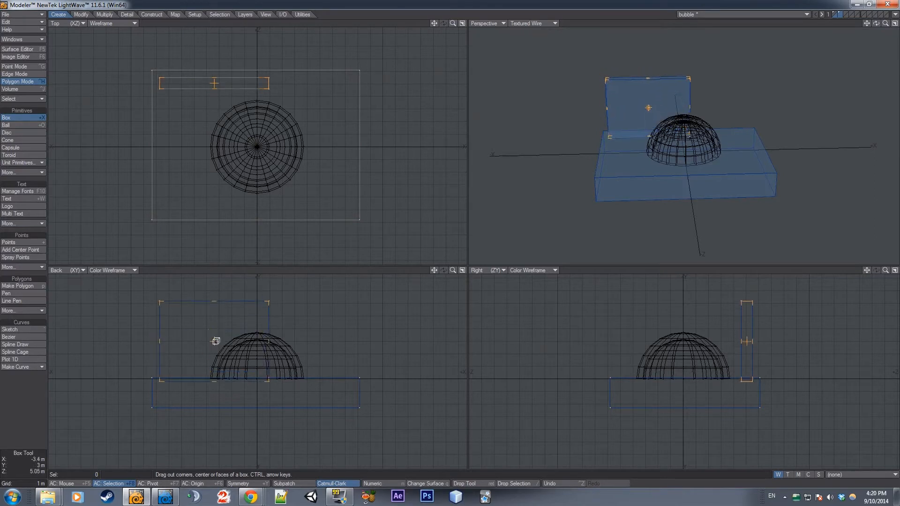
key(Return)
Duplicate the back wall in place and move the copy toward the slab's +X side
click(205, 73)
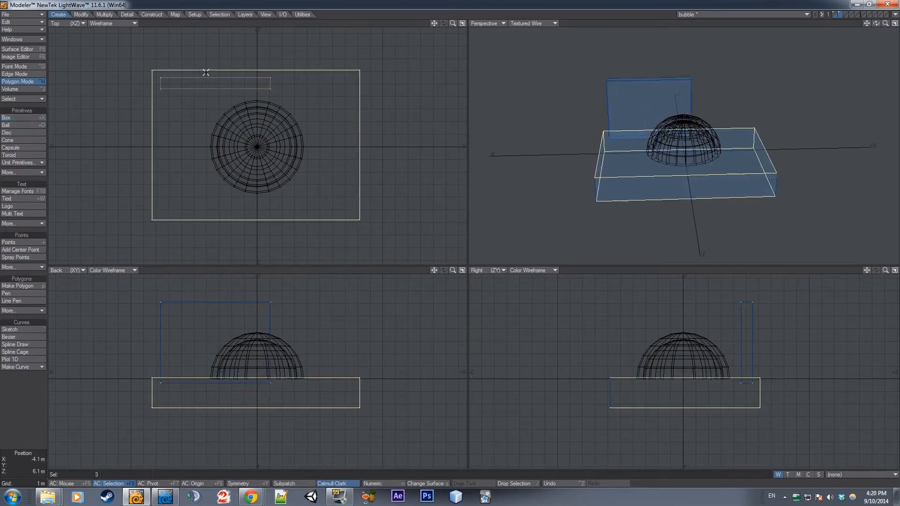
key(slash)
drag(201, 77, 201, 90)
key(bracketright)
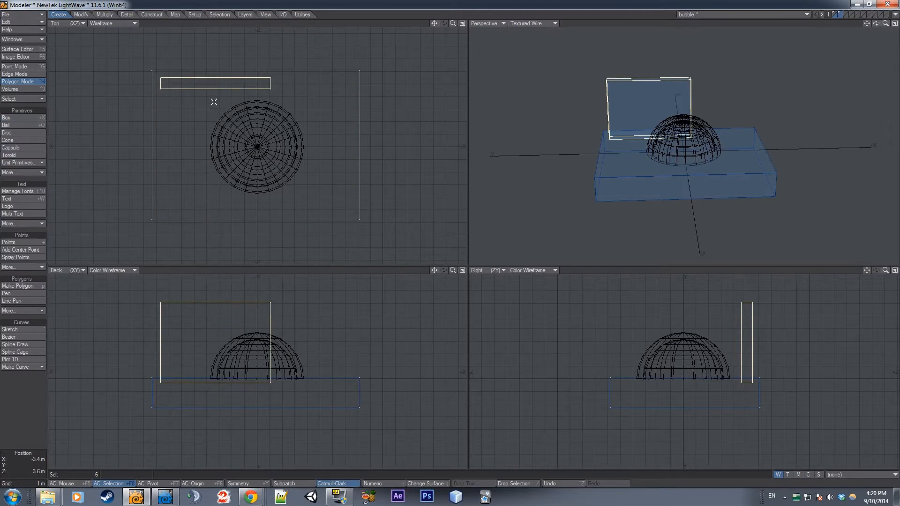
key(ctrl+c)
key(ctrl+v)
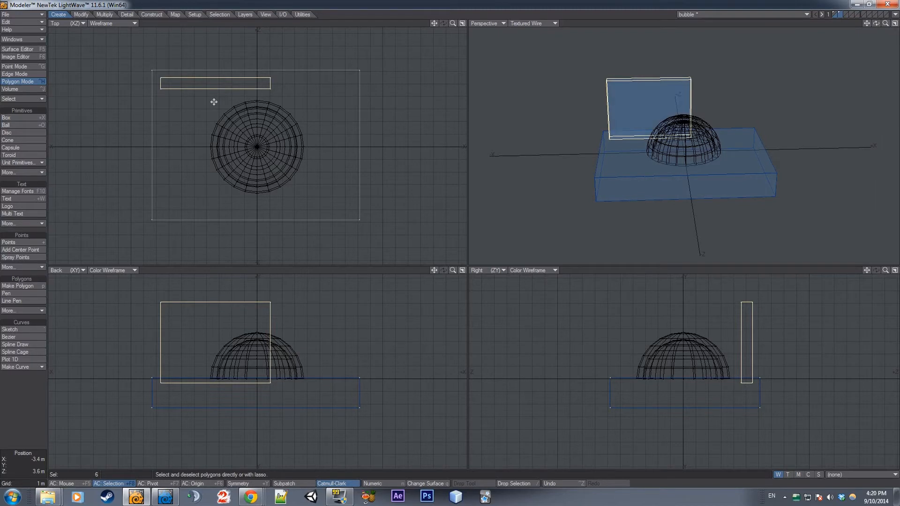
key(t)
drag(231, 89, 334, 131)
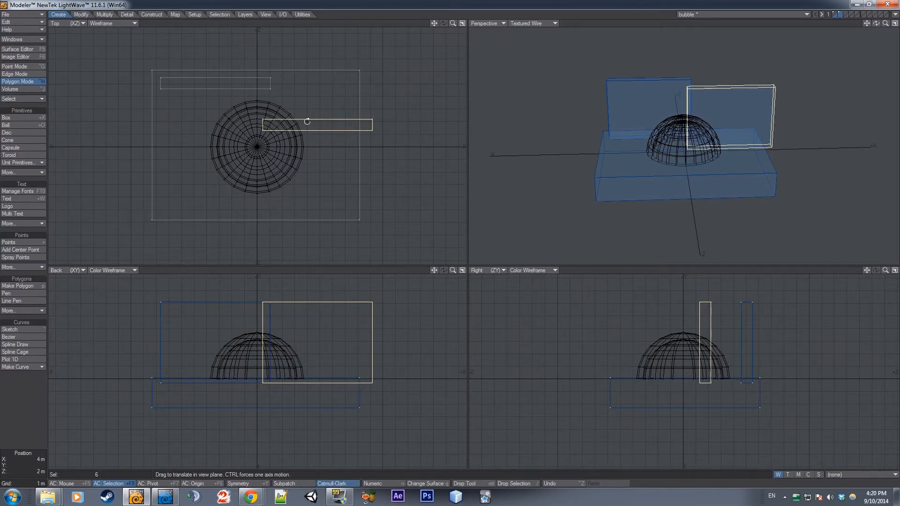
Rotate the wall copy a quarter turn, position it along the slab's +X edge and deselect it
key(y)
ctrl+drag(320, 118, 356, 120)
key(t)
key(Return)
key(slash)
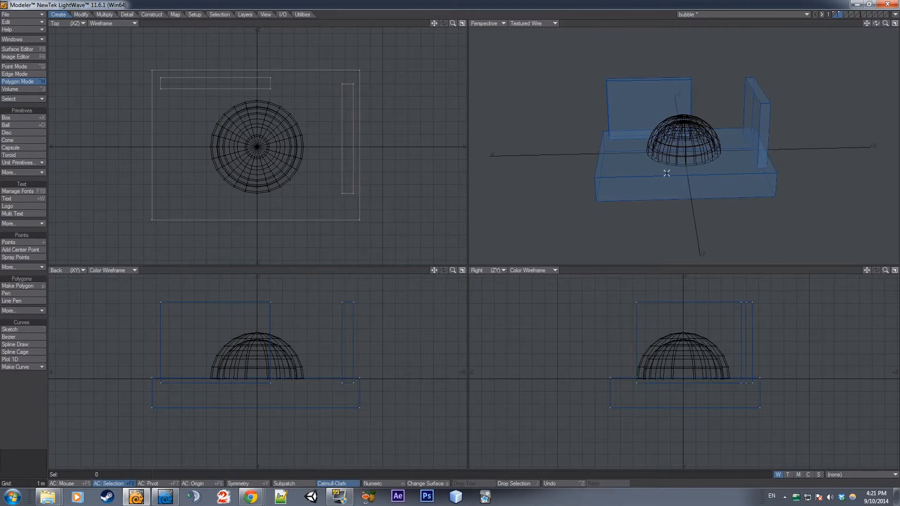
Assign a new surface named Wall with the orange color 255, 149, 60 to the slab and both walls
mouse_move(754, 119)
mouse_down()
mouse_move(603, 184)
mouse_move(646, 206)
mouse_up()
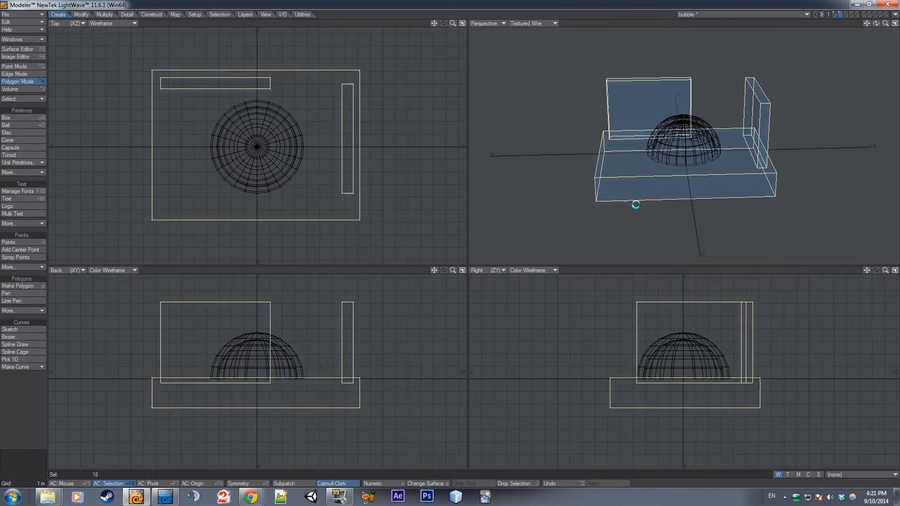
text(q)
text(Wall)
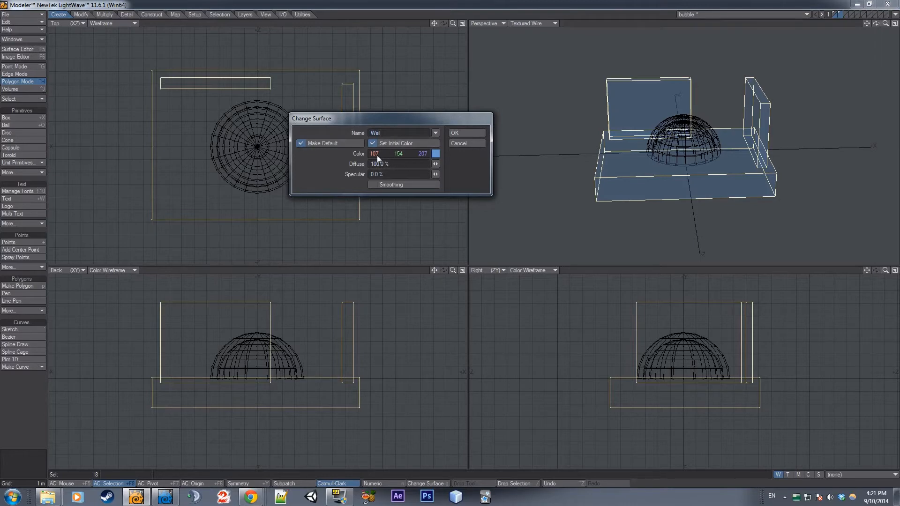
mouse_move(376, 155)
mouse_down()
mouse_move(446, 155)
mouse_move(379, 154)
mouse_up()
click(435, 153)
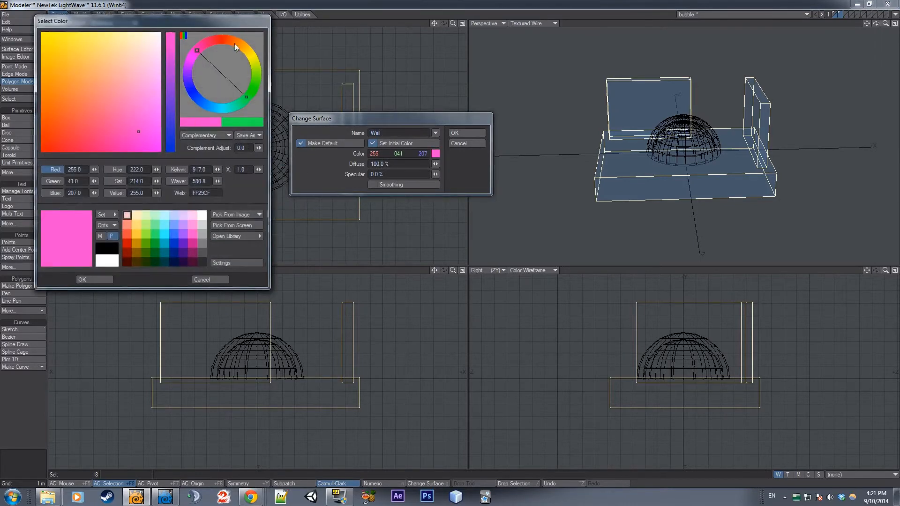
click(236, 43)
click(88, 280)
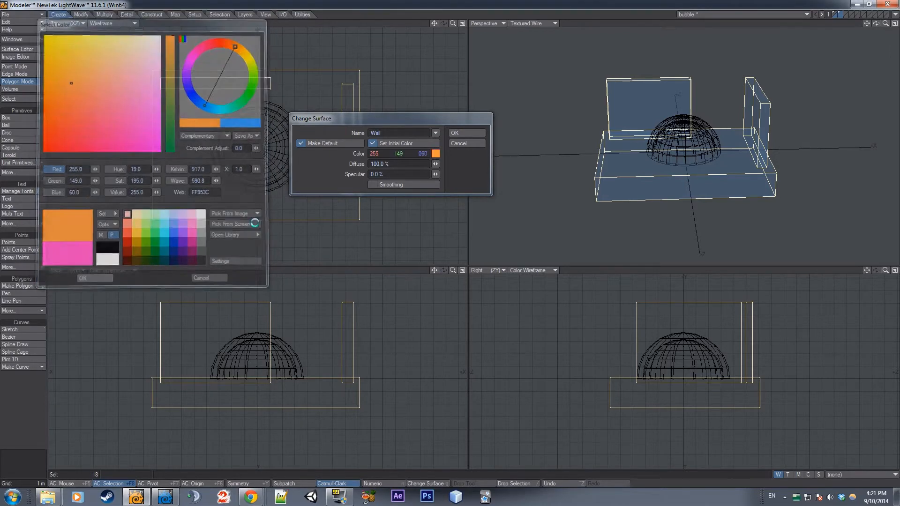
click(466, 132)
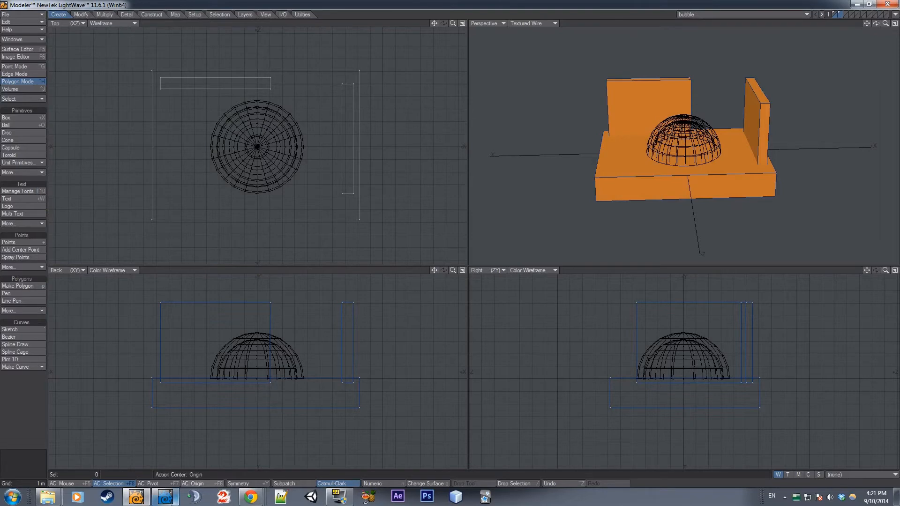
Switch to Layout, inspect the transparent dome against the orange walls from another angle, and return to Modeler
click(165, 496)
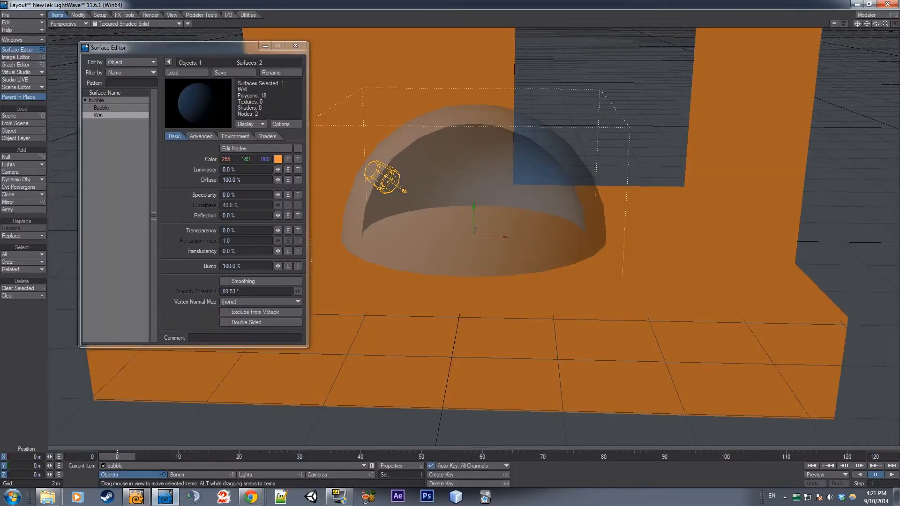
alt+drag(347, 365, 411, 369)
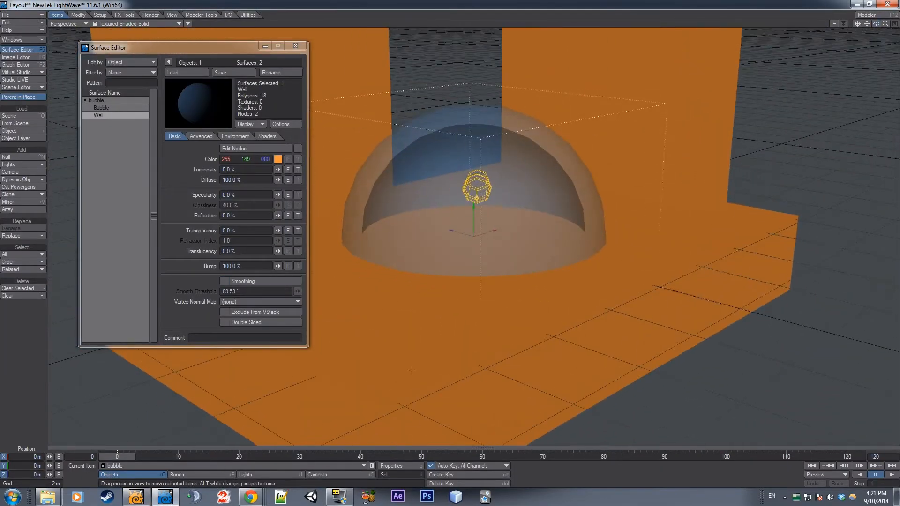
click(136, 497)
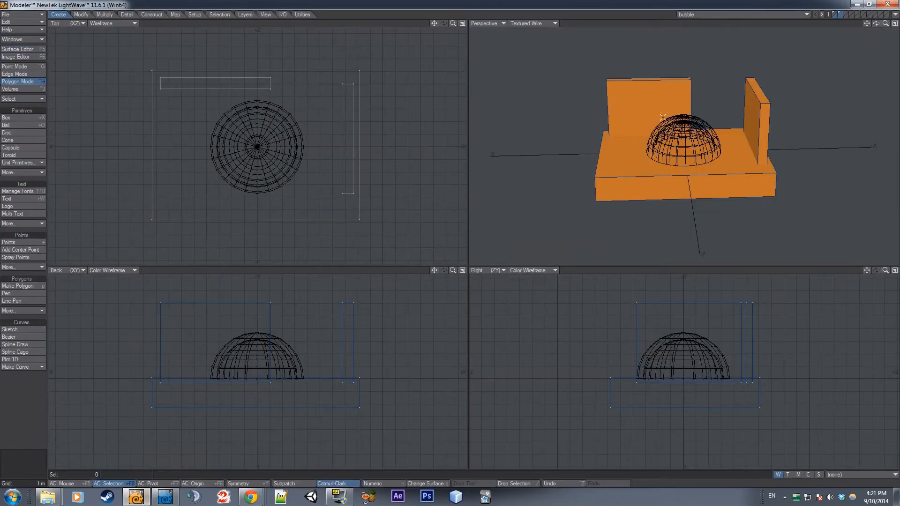
Scale up the slab and both walls together around the dome and align the slab's top with the dome's base
mouse_move(663, 117)
mouse_down()
mouse_move(733, 183)
mouse_move(751, 126)
mouse_up()
key(])
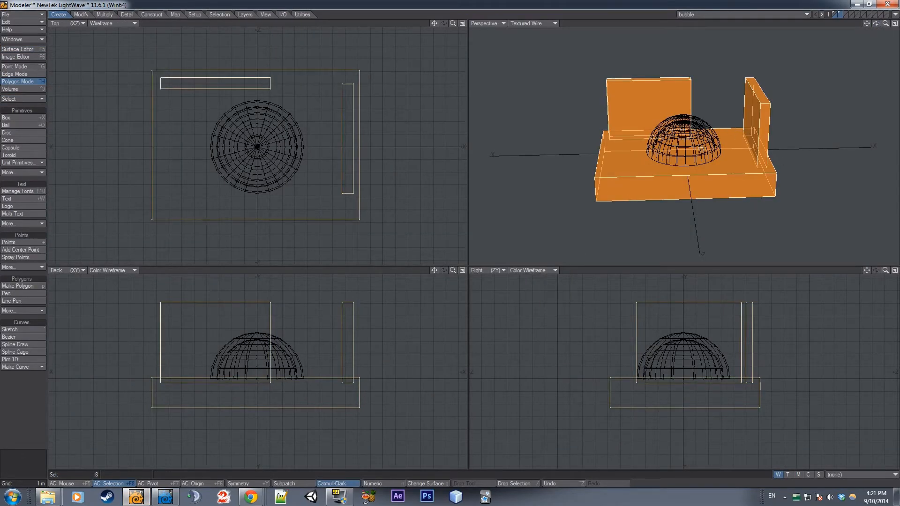
key(shift+h)
mouse_move(197, 395)
mouse_down()
mouse_move(243, 395)
mouse_move(204, 394)
mouse_up()
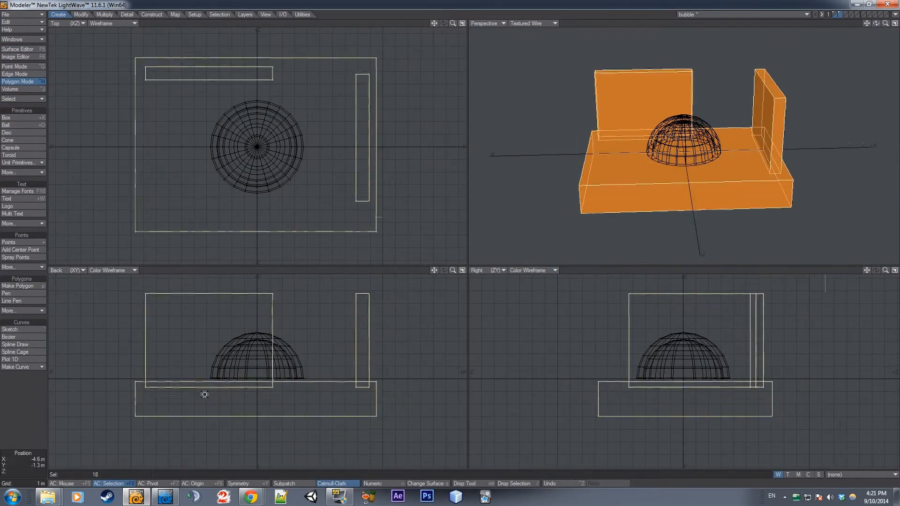
key(space)
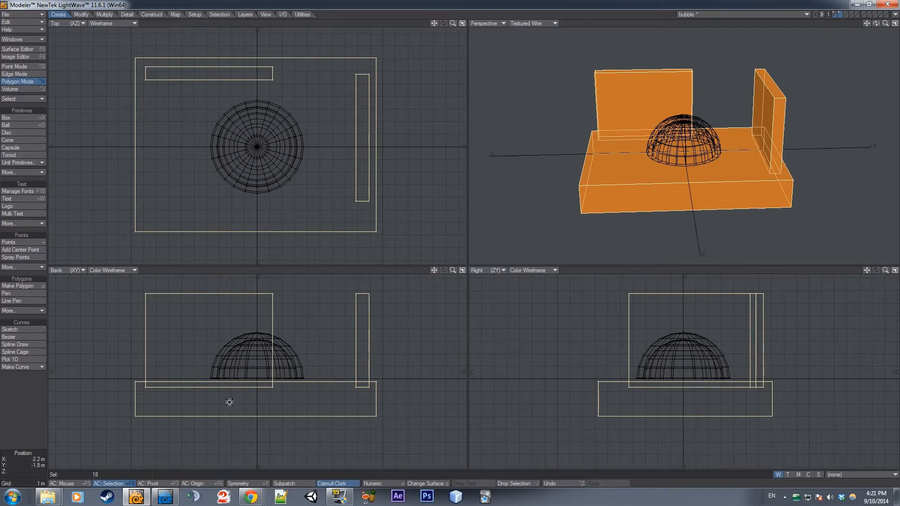
key(shift+h)
mouse_move(251, 399)
mouse_down()
mouse_move(286, 398)
mouse_move(263, 401)
mouse_up()
key(t)
key(Return)
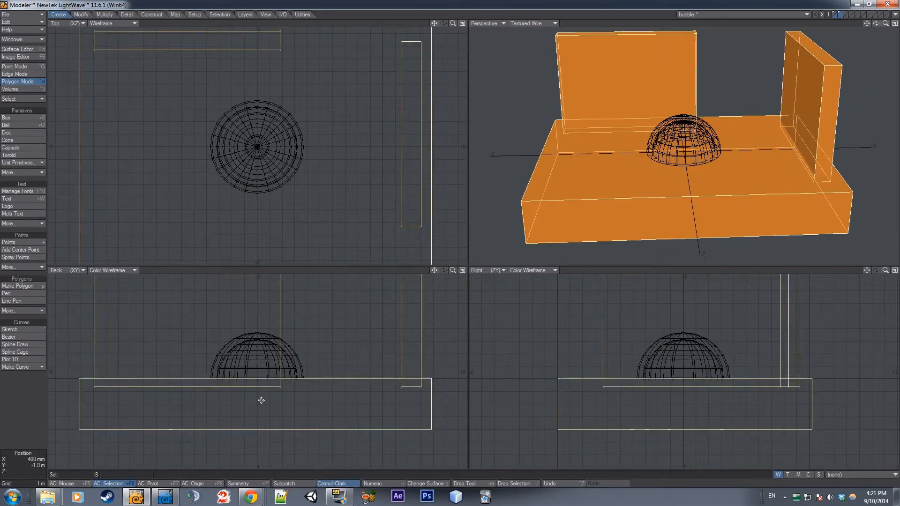
key(slash)
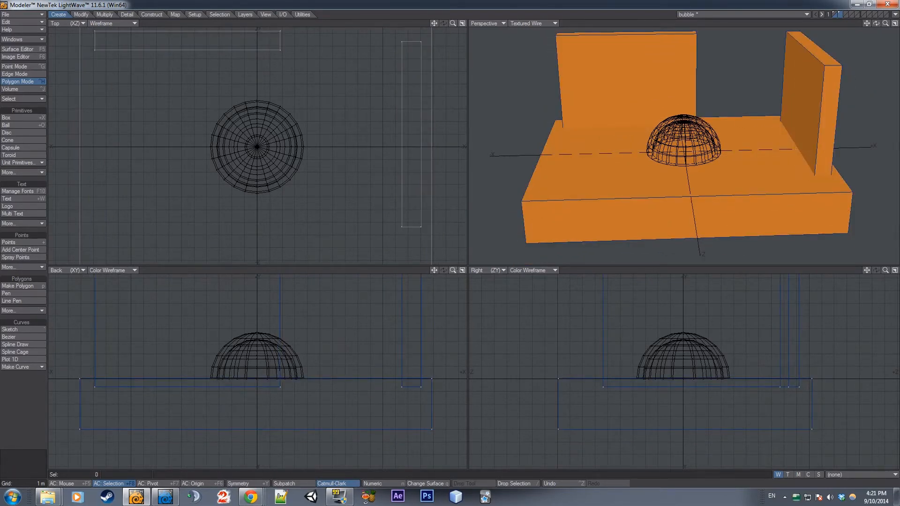
Try selecting the slab and both walls by lasso and by connected polygons, clearing the selection after each attempt
key(a)
mouse_move(128, 311)
mouse_down()
mouse_move(290, 331)
mouse_move(323, 392)
mouse_move(293, 404)
mouse_move(291, 395)
mouse_up()
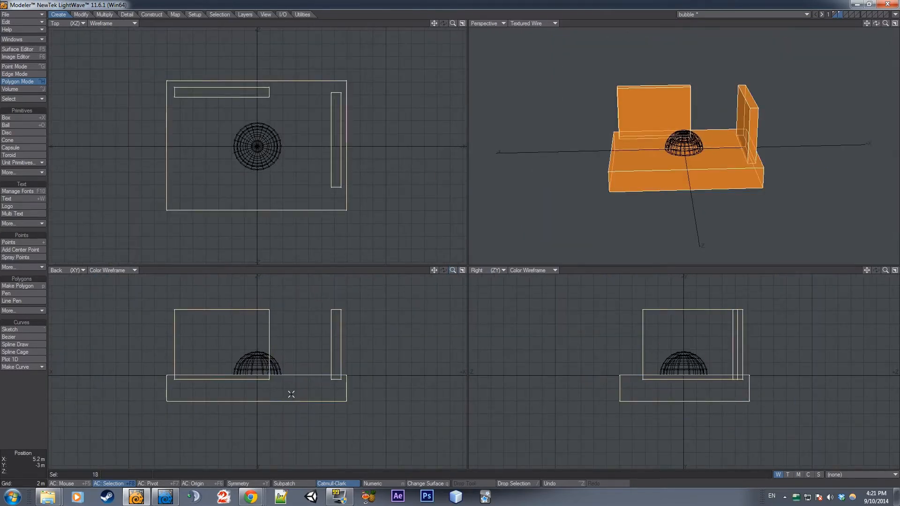
key(/)
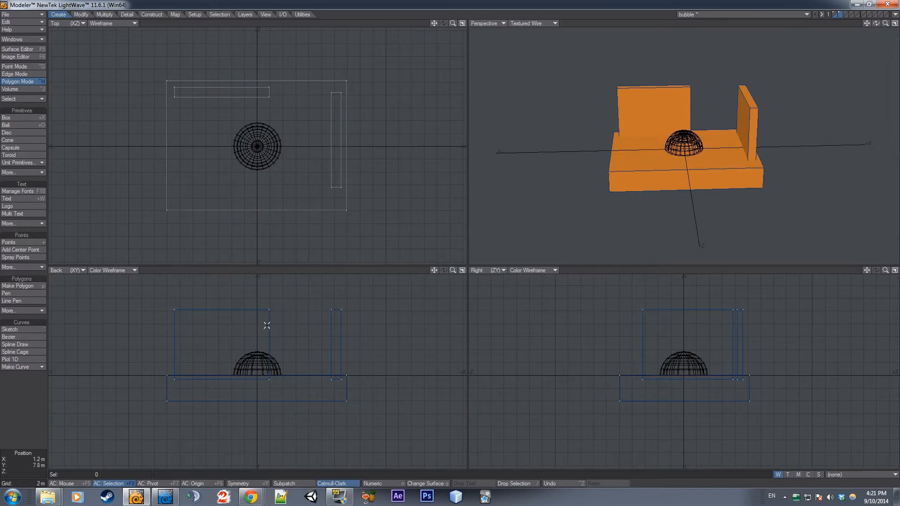
drag(266, 325, 338, 332)
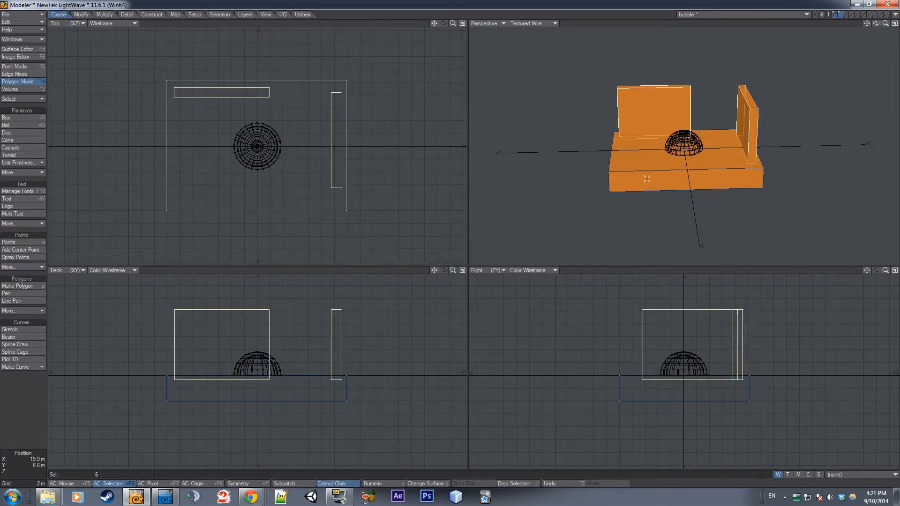
drag(875, 23, 862, 41)
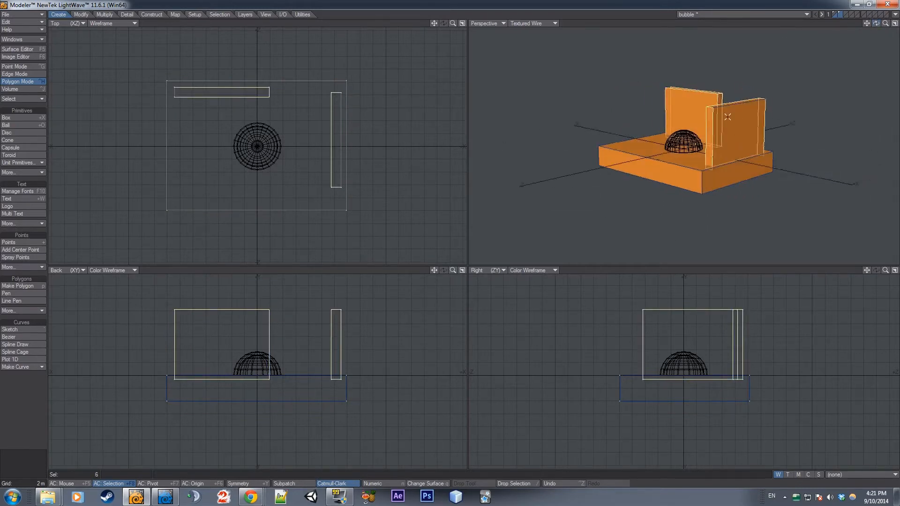
click(663, 165)
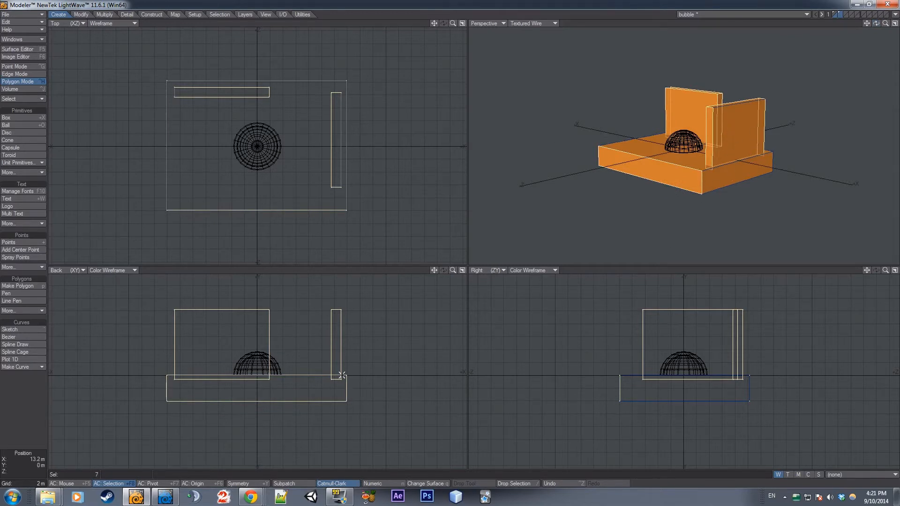
key(])
key(/)
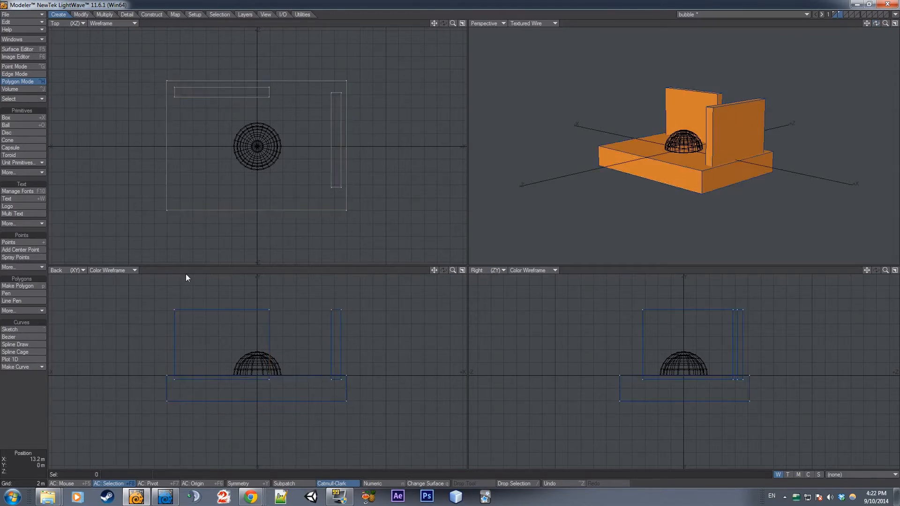
mouse_move(396, 308)
right_down()
mouse_move(54, 389)
mouse_move(354, 288)
mouse_move(328, 290)
right_up()
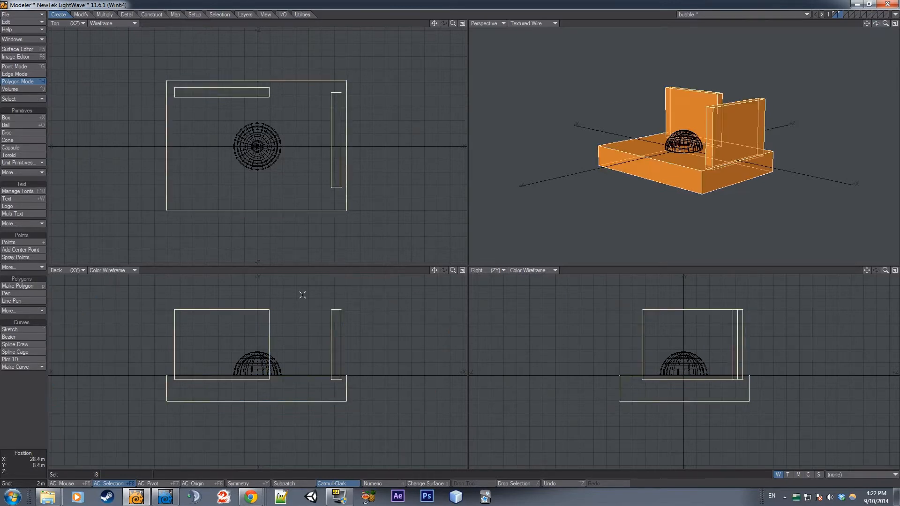
key(/)
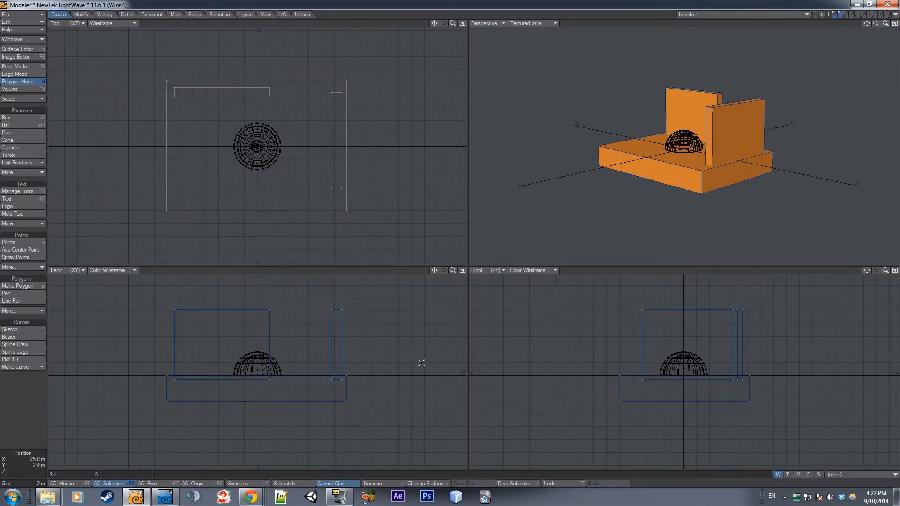
drag(877, 27, 813, 45)
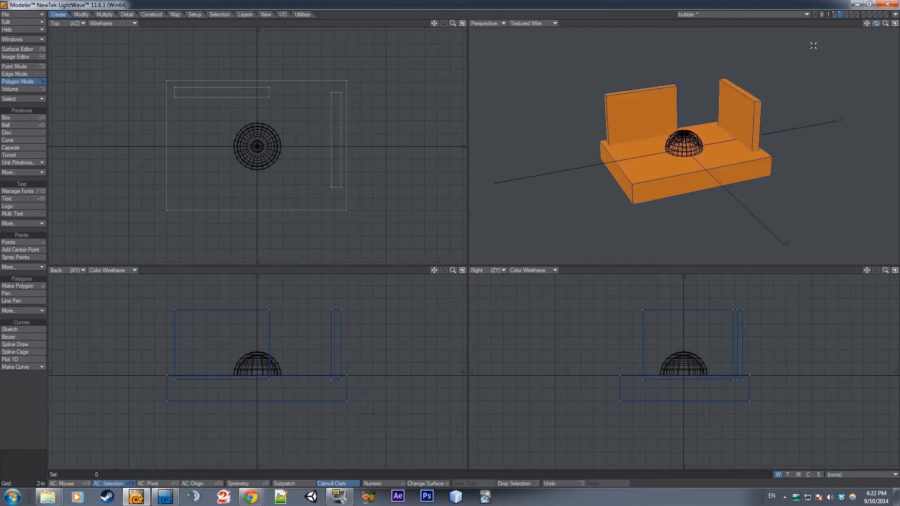
Switch to Layout, change the perspective viewport's shading to VPR and frame the dome against the orange walls
click(165, 496)
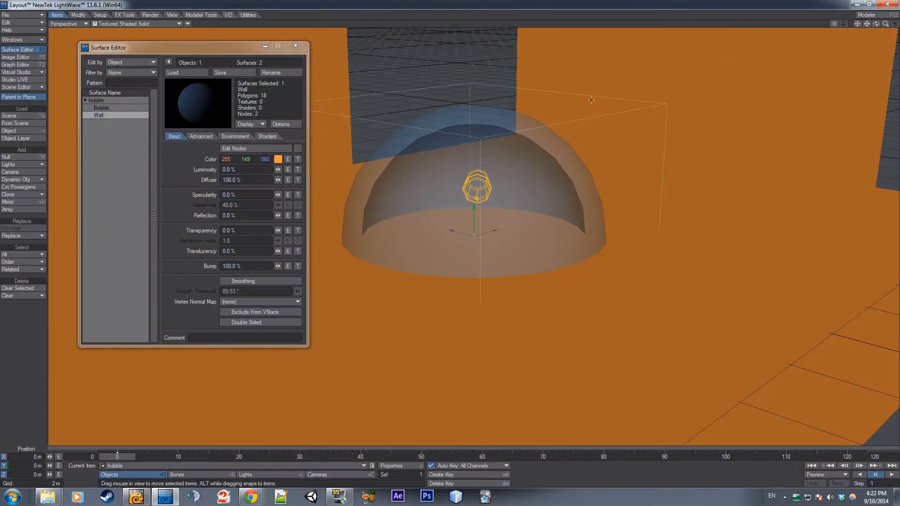
drag(213, 52, 232, 40)
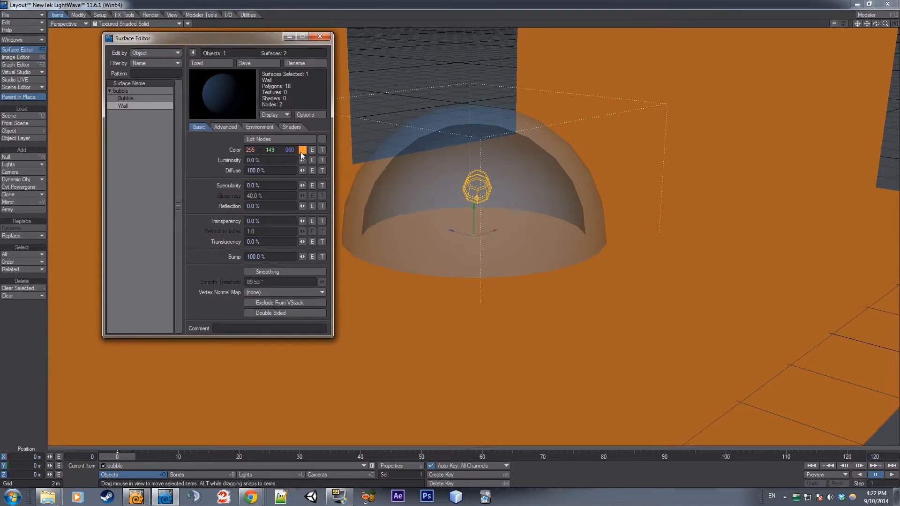
click(131, 24)
click(110, 63)
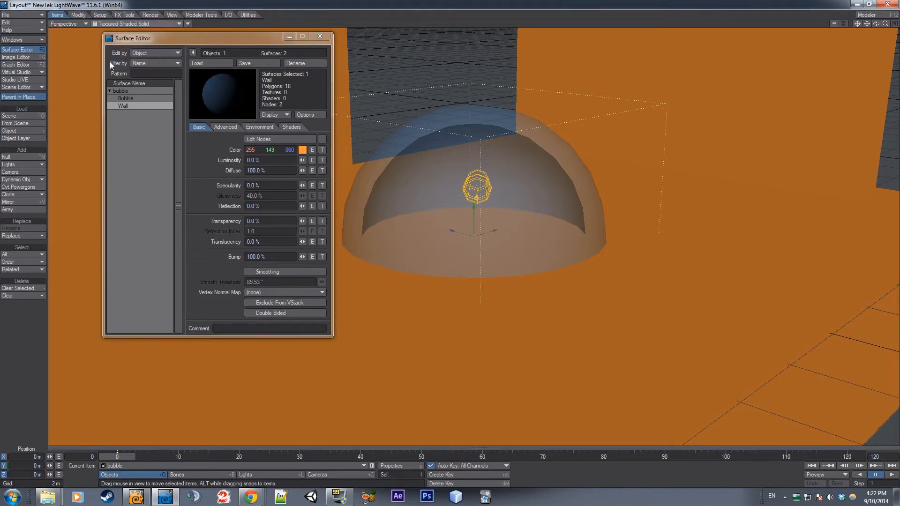
drag(197, 38, 116, 41)
drag(876, 24, 895, 23)
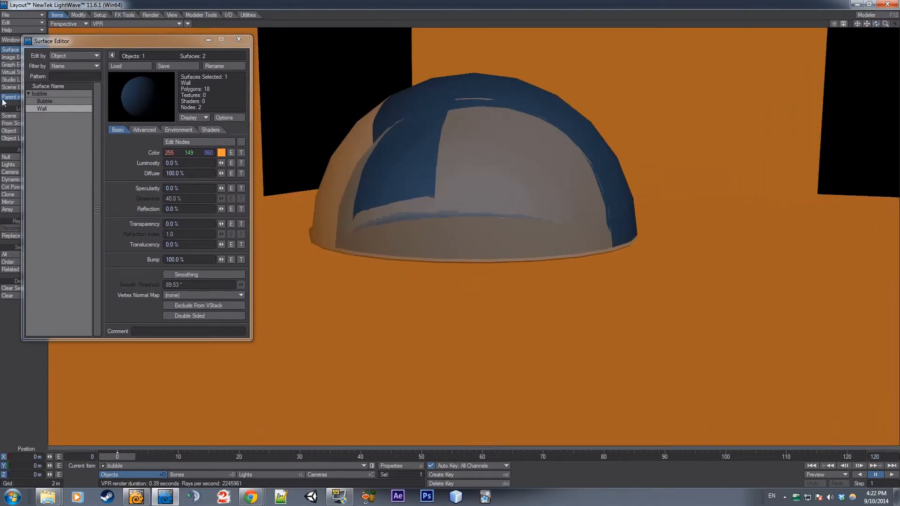
Set the Bubble surface's refraction index to 1.1 and its transparency to 57.5%
click(56, 102)
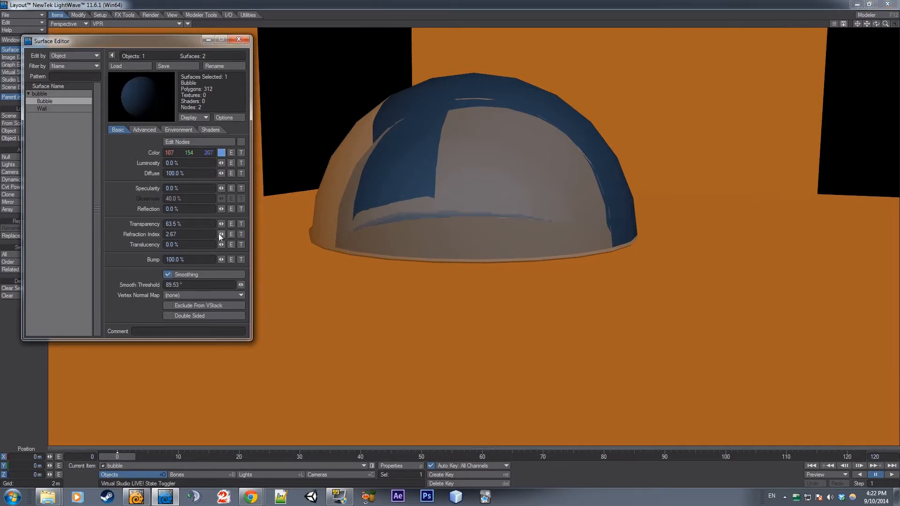
drag(220, 236, 190, 236)
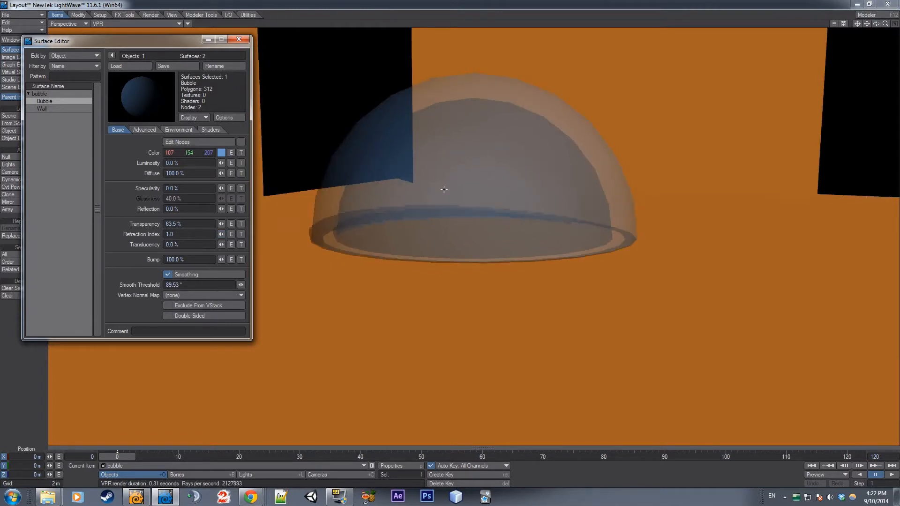
mouse_move(876, 24)
mouse_down()
mouse_move(888, 35)
mouse_move(879, 43)
mouse_move(877, 31)
mouse_up()
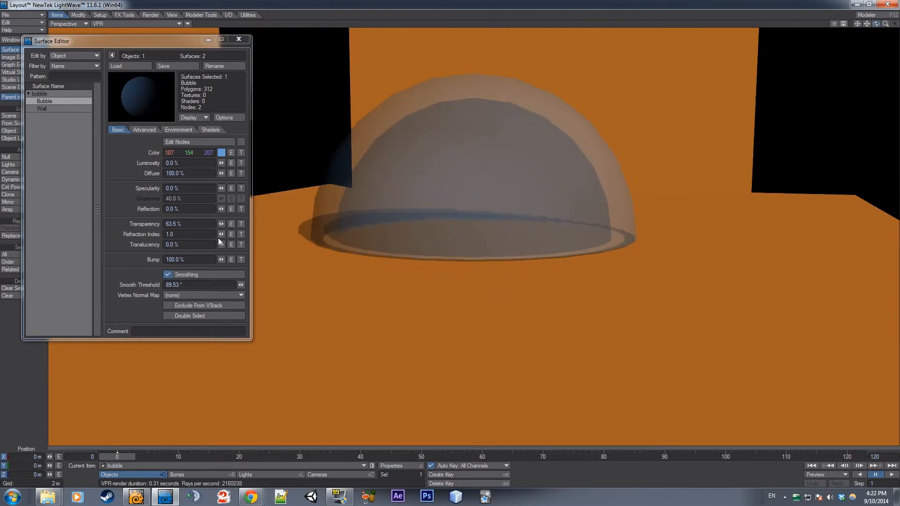
mouse_move(221, 236)
mouse_down()
mouse_move(234, 235)
mouse_move(226, 235)
mouse_up()
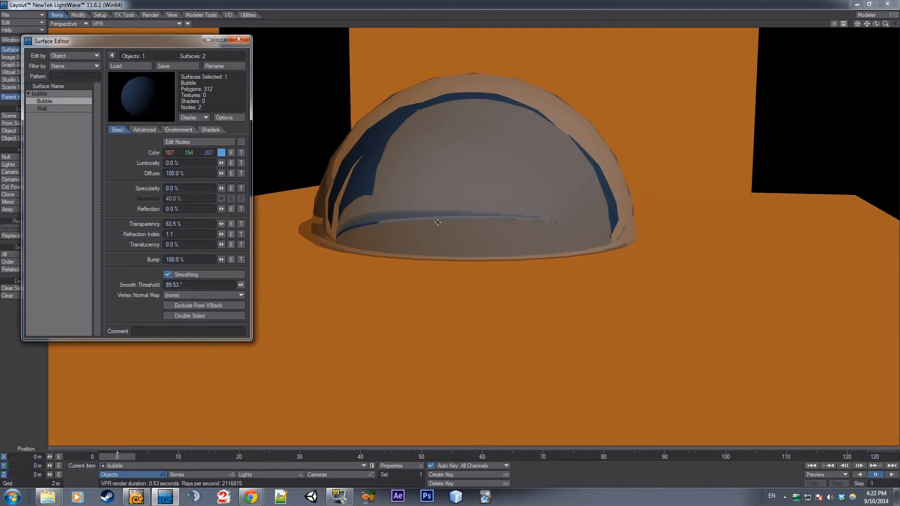
mouse_move(221, 224)
mouse_down()
mouse_move(237, 224)
mouse_move(223, 226)
mouse_up()
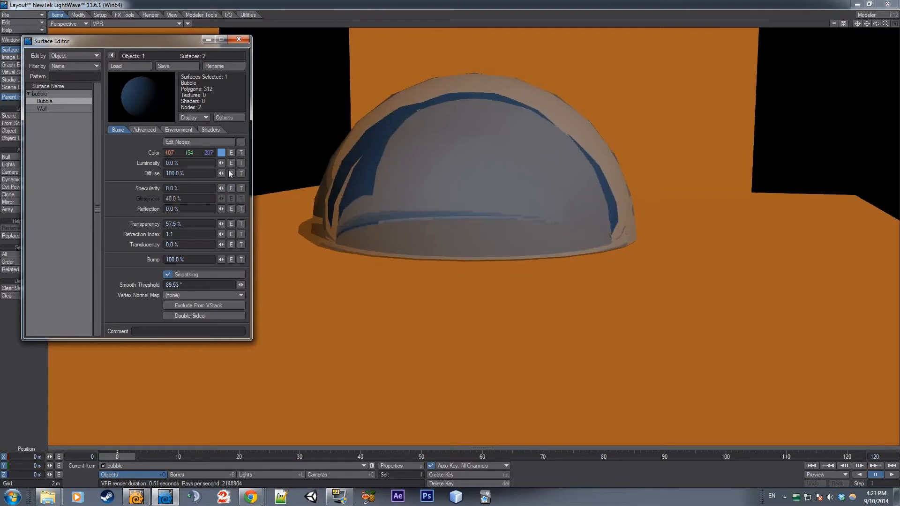
mouse_move(221, 163)
mouse_down()
mouse_move(234, 162)
mouse_move(223, 162)
mouse_up()
Switch to Chrome to examine the Halo bubble shield reference image, and return to Layout
mouse_move(262, 493)
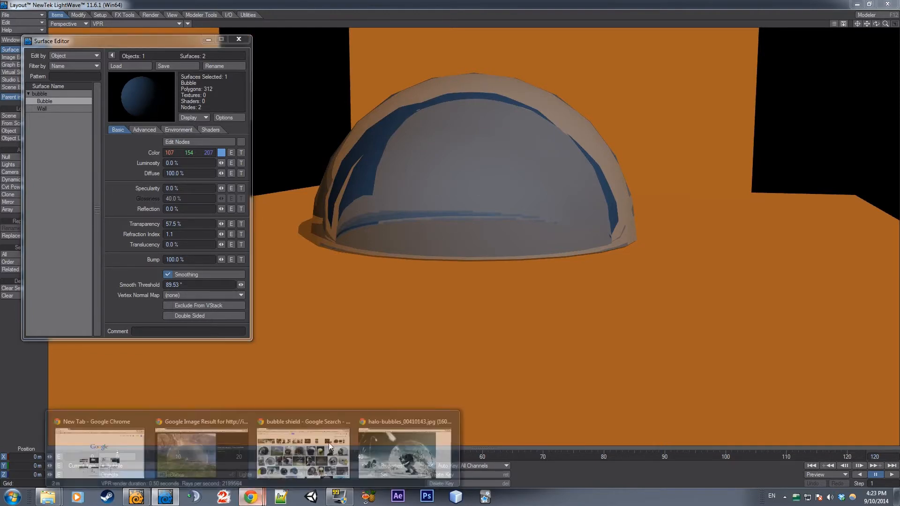
click(384, 436)
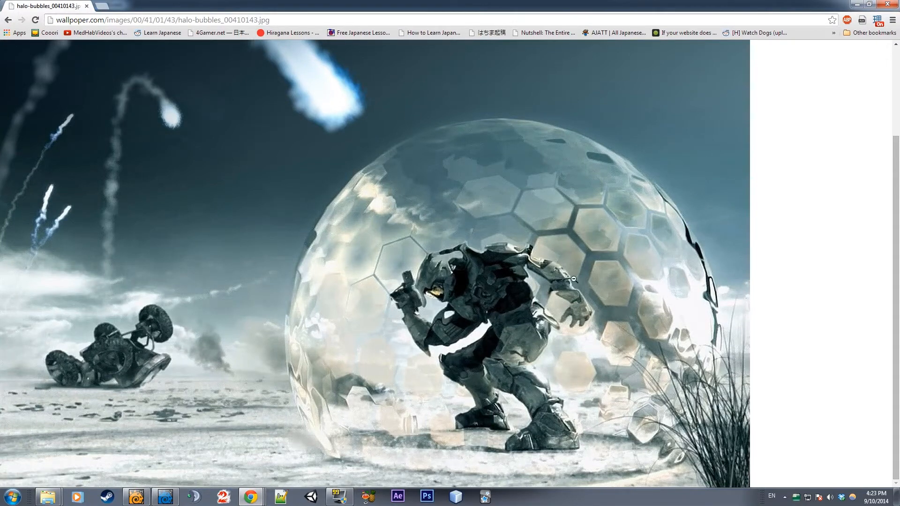
click(857, 5)
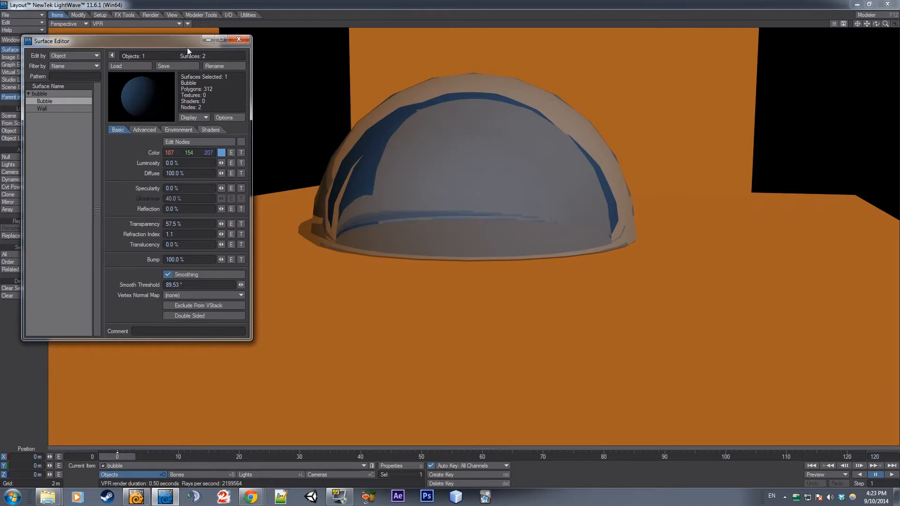
Add a texture to the Bubble surface's refraction index, using Procedural Texture as its layer type
drag(188, 44, 196, 33)
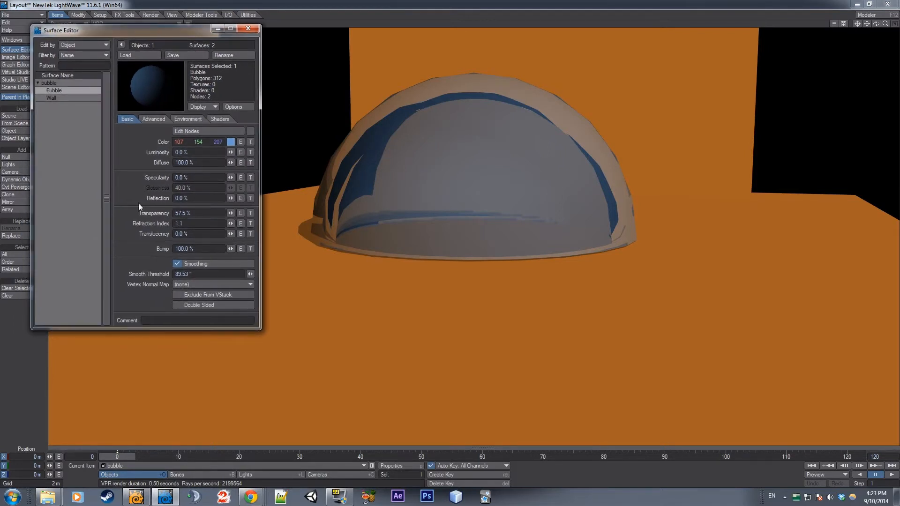
click(251, 223)
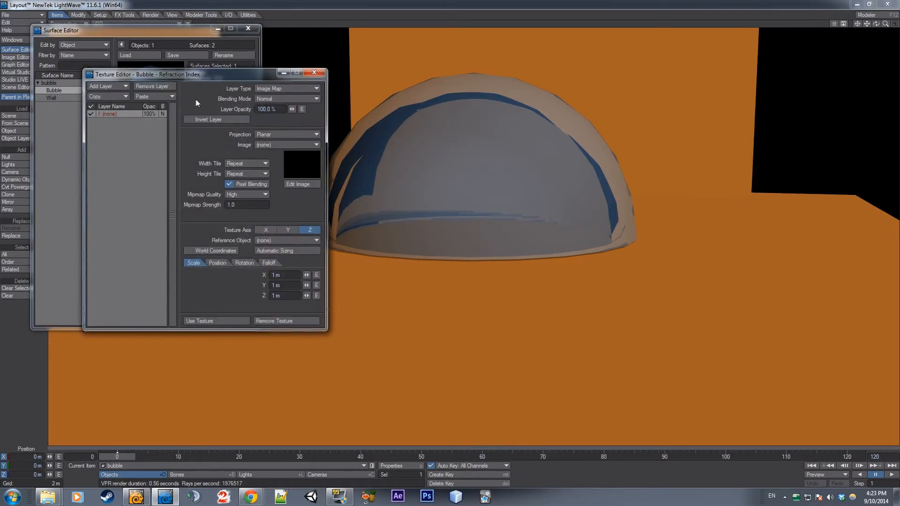
drag(167, 78, 258, 72)
drag(318, 66, 226, 63)
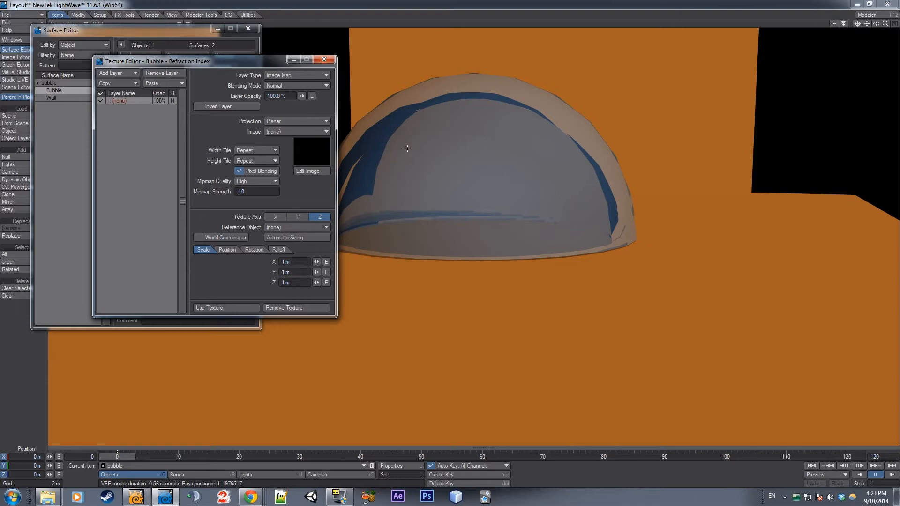
click(299, 78)
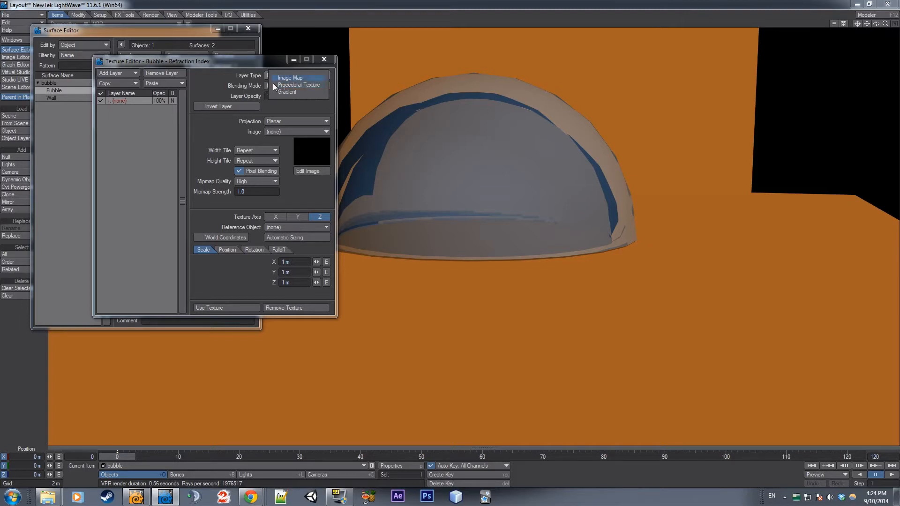
click(247, 77)
click(287, 72)
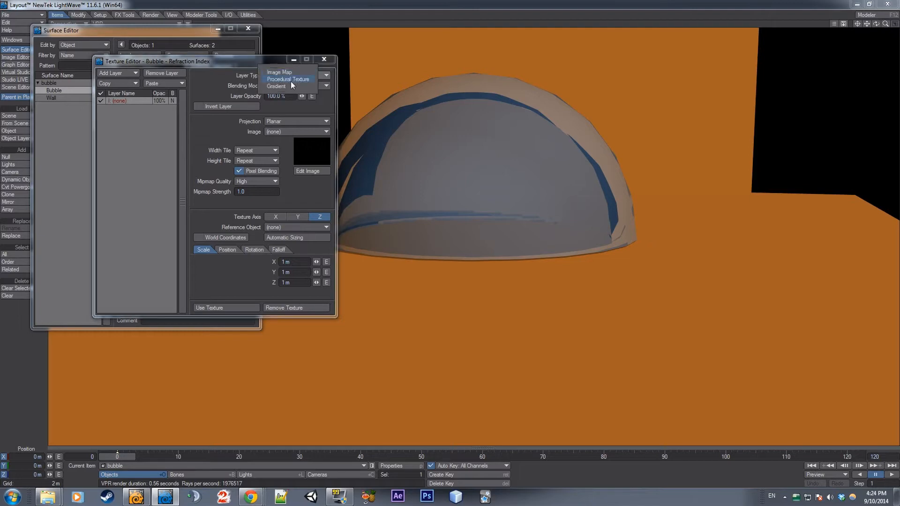
click(291, 80)
drag(264, 63, 762, 81)
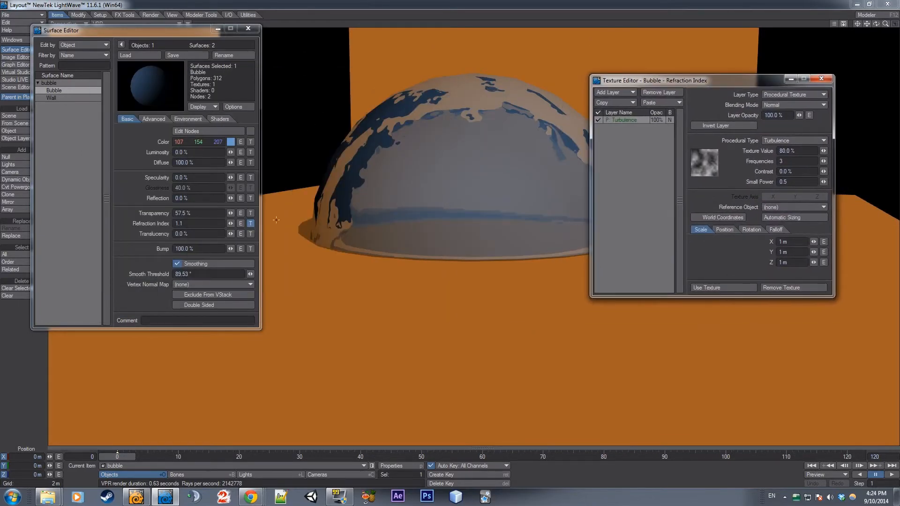
Set the Turbulence layer's texture value to 76% while keeping the dome in view
drag(689, 84, 586, 77)
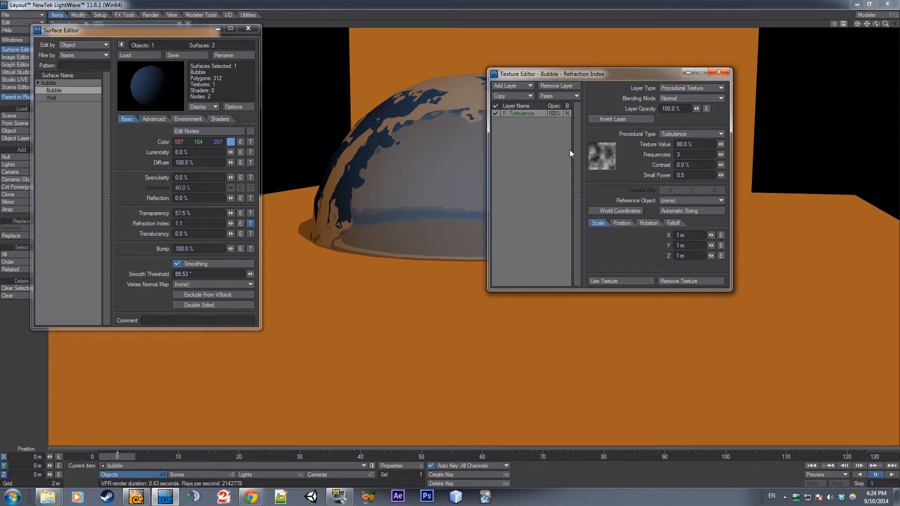
drag(667, 74, 782, 43)
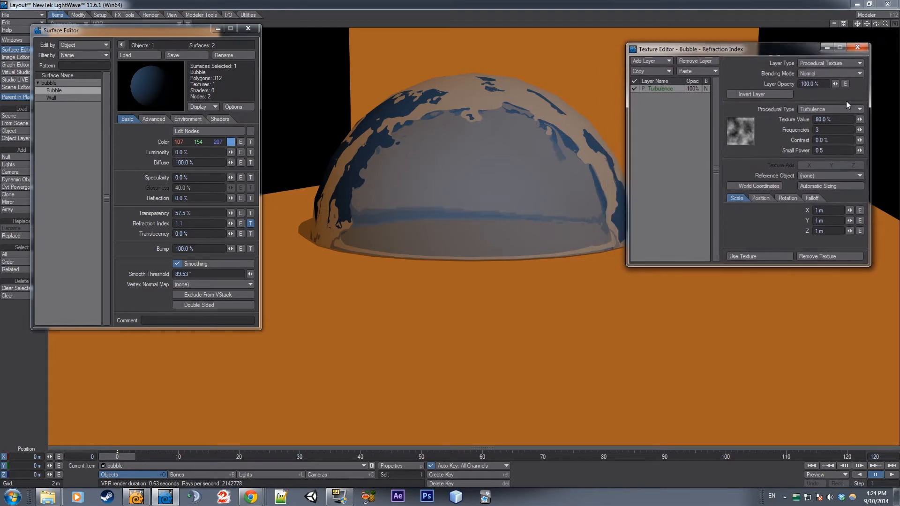
drag(859, 119, 834, 120)
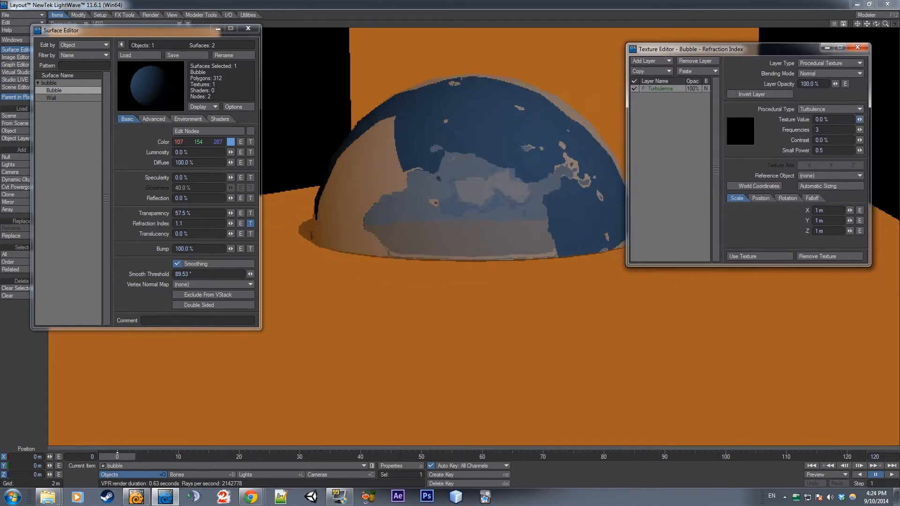
drag(834, 120, 861, 119)
mouse_move(803, 49)
mouse_down()
mouse_move(777, 49)
mouse_move(802, 50)
mouse_up()
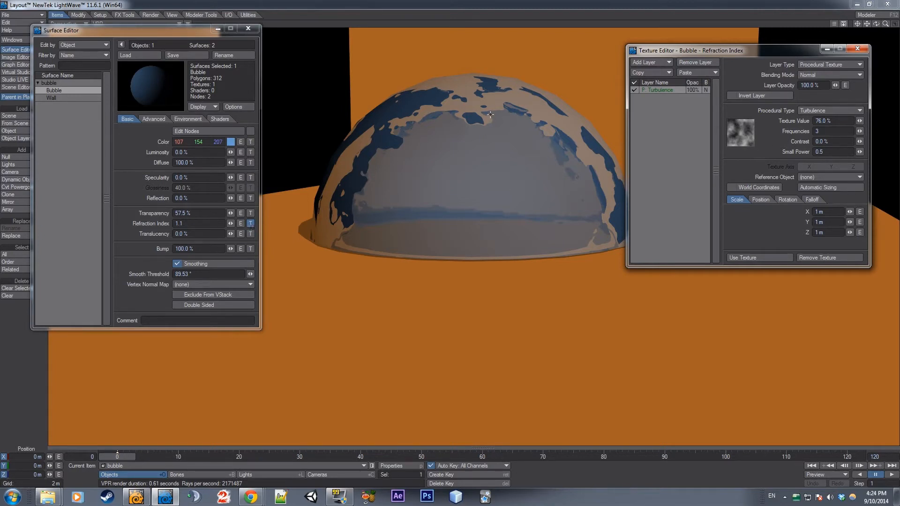
Try the Brick, Bump Array, Crust and Honeycomb procedural types on the Bubble's refraction index texture
mouse_move(876, 23)
mouse_down()
mouse_move(883, 49)
mouse_move(848, 44)
mouse_move(859, 28)
mouse_move(876, 37)
mouse_up()
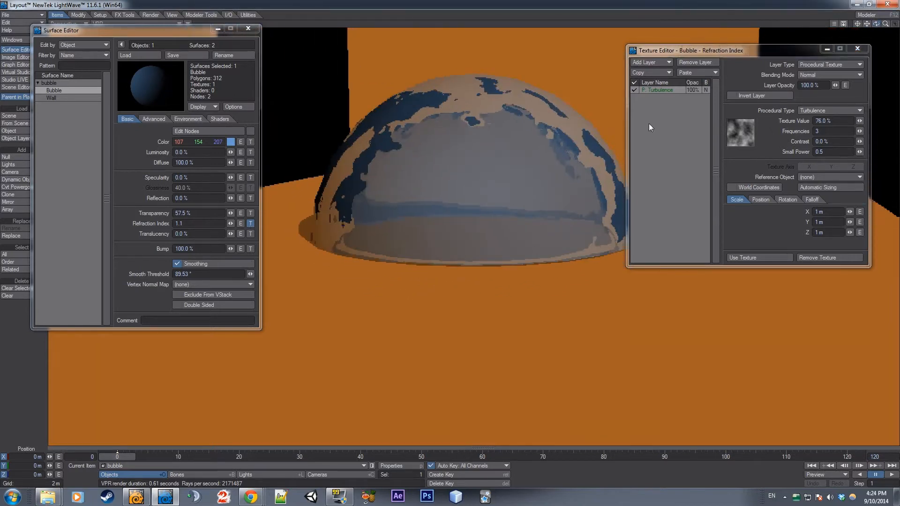
click(813, 110)
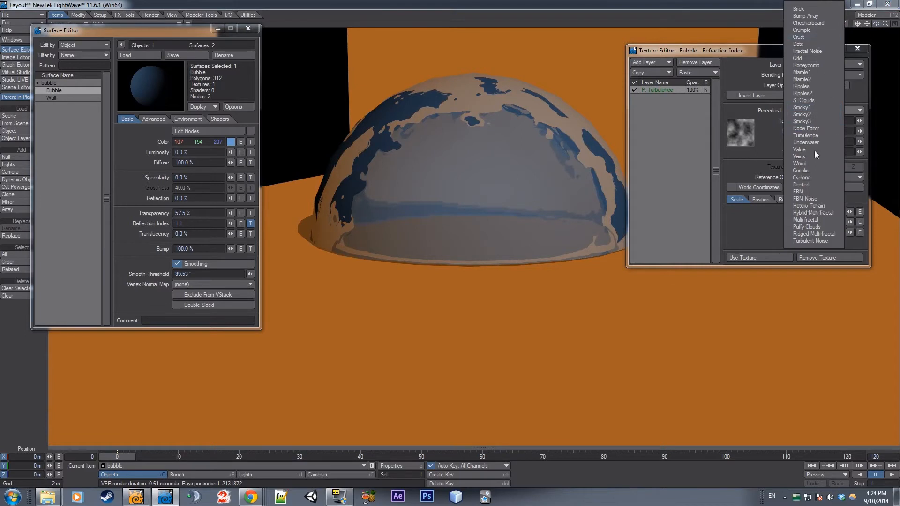
click(813, 136)
click(809, 110)
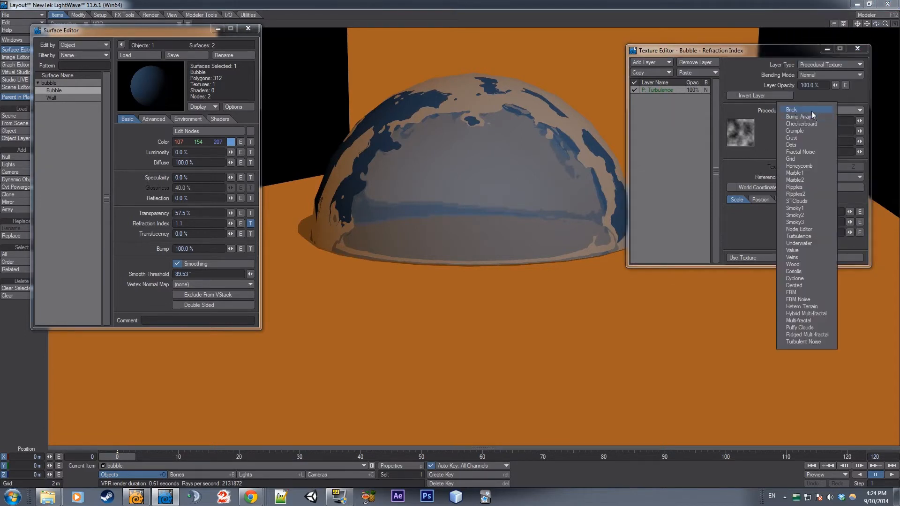
click(811, 110)
click(819, 110)
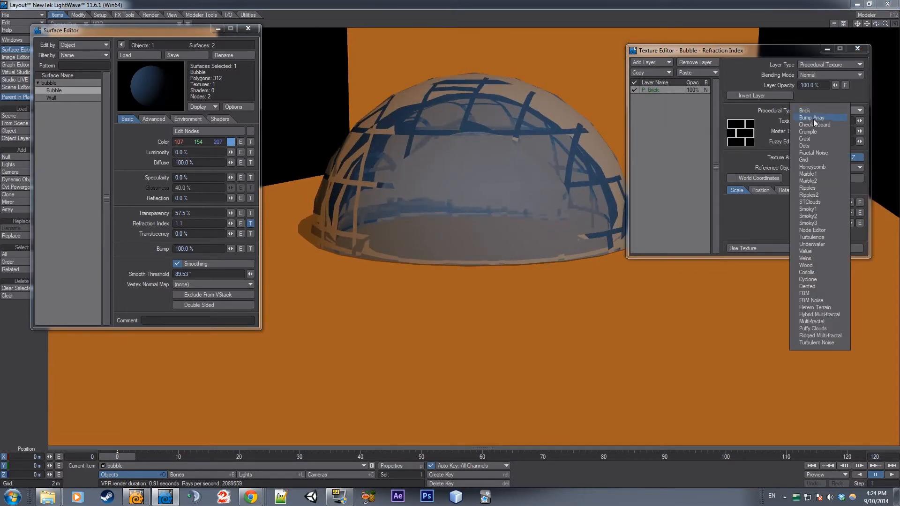
click(813, 119)
click(817, 110)
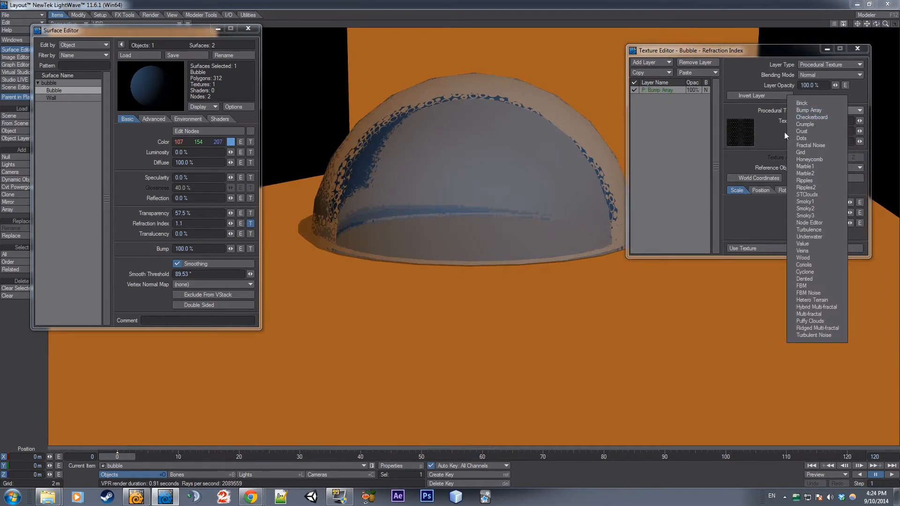
click(820, 132)
click(806, 111)
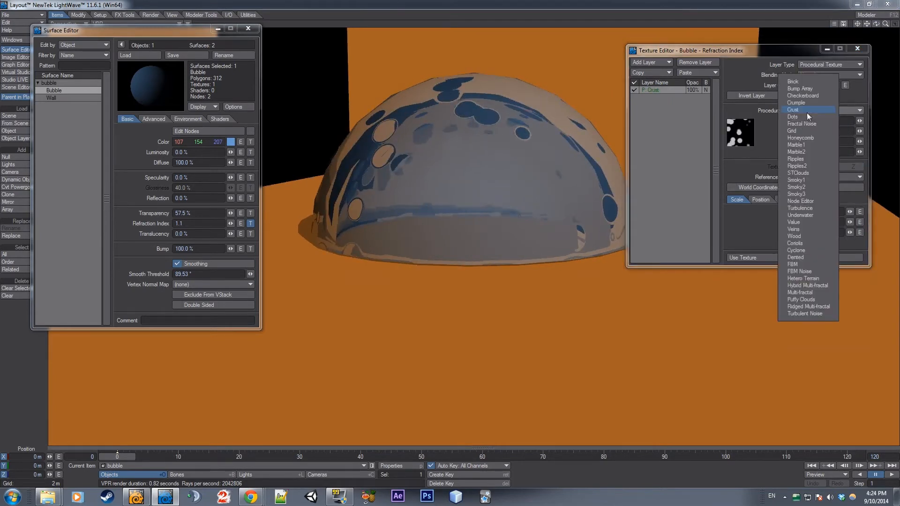
click(801, 138)
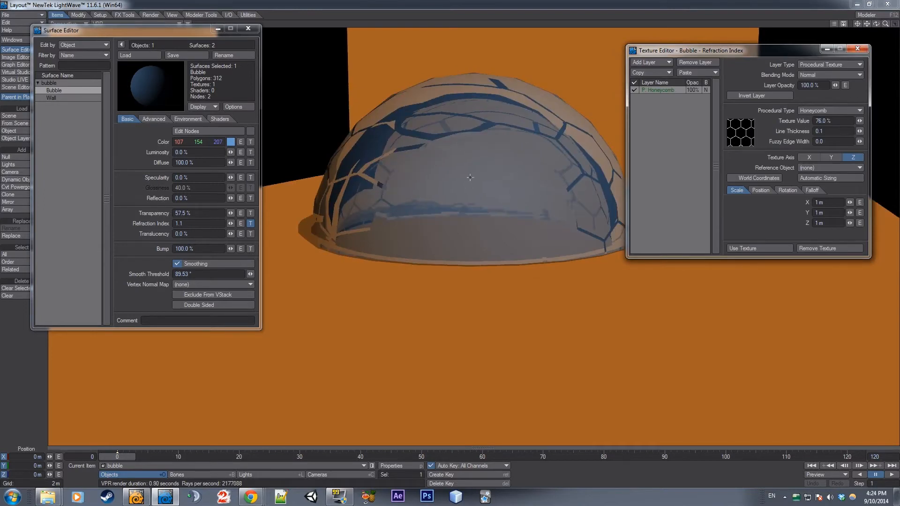
Try the Node Editor, Smoky2, FBM and FBM Noise procedural types on the refraction index texture
click(817, 111)
click(804, 174)
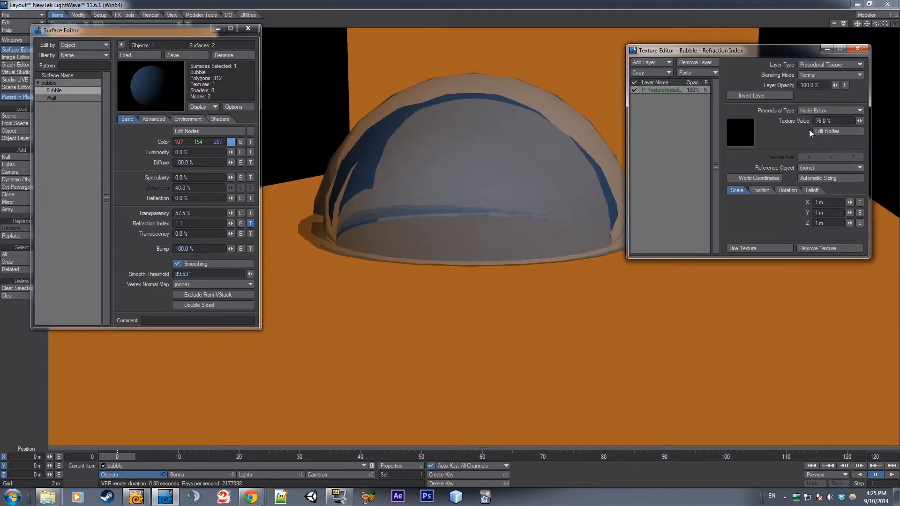
click(810, 110)
click(809, 114)
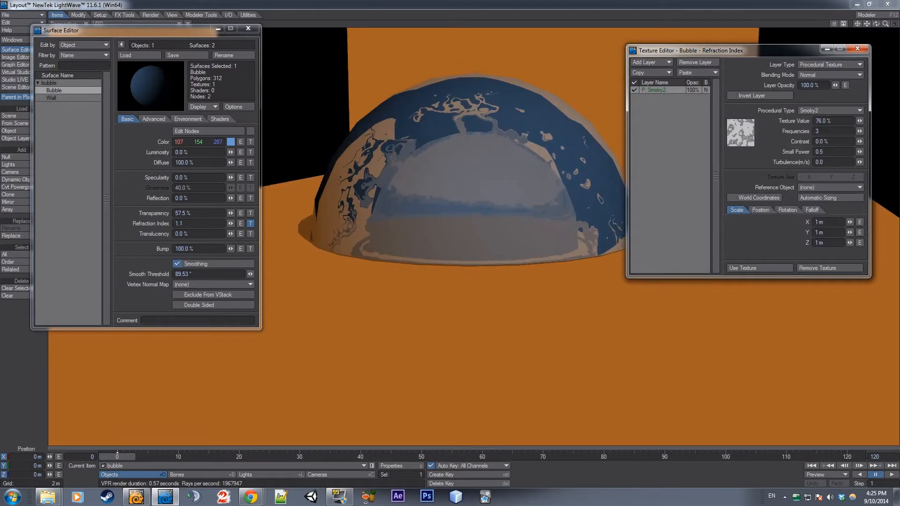
click(812, 111)
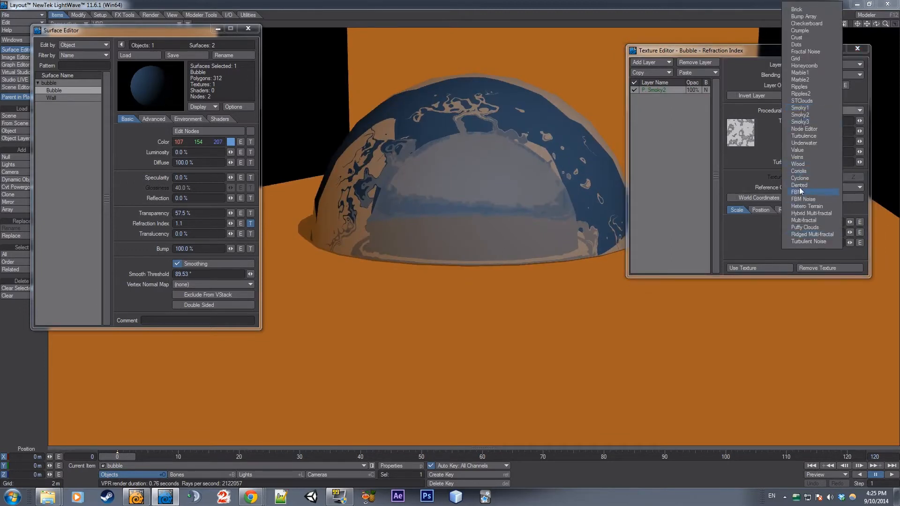
click(818, 191)
click(801, 111)
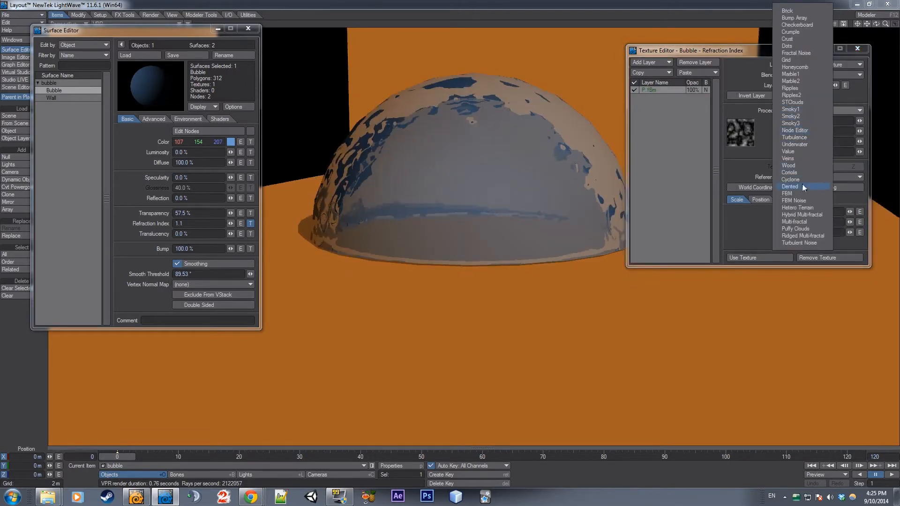
click(796, 200)
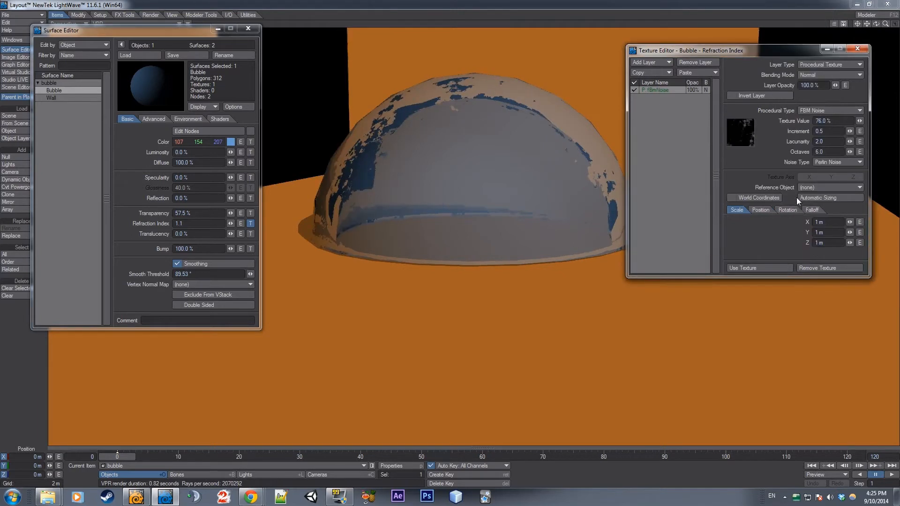
Try Fractal Noise with the texture value raised to 86%, and change the procedural type to Crumple
click(825, 111)
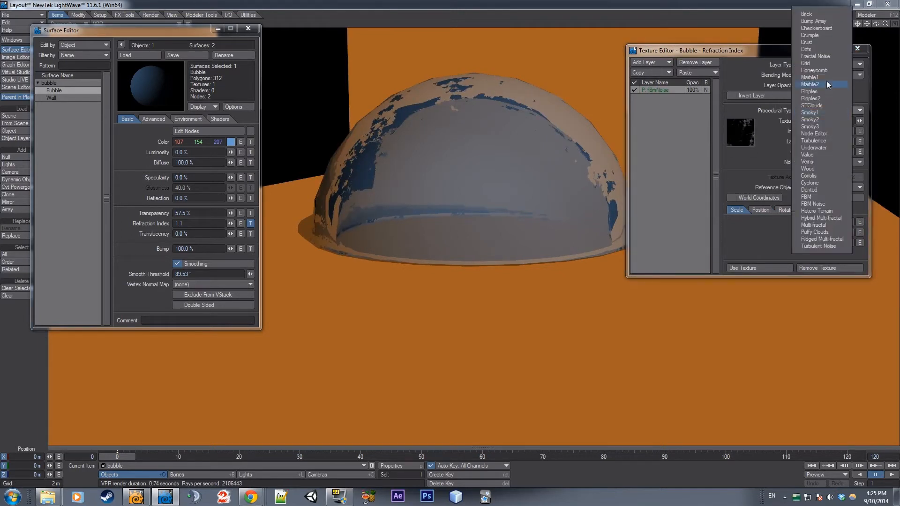
click(816, 56)
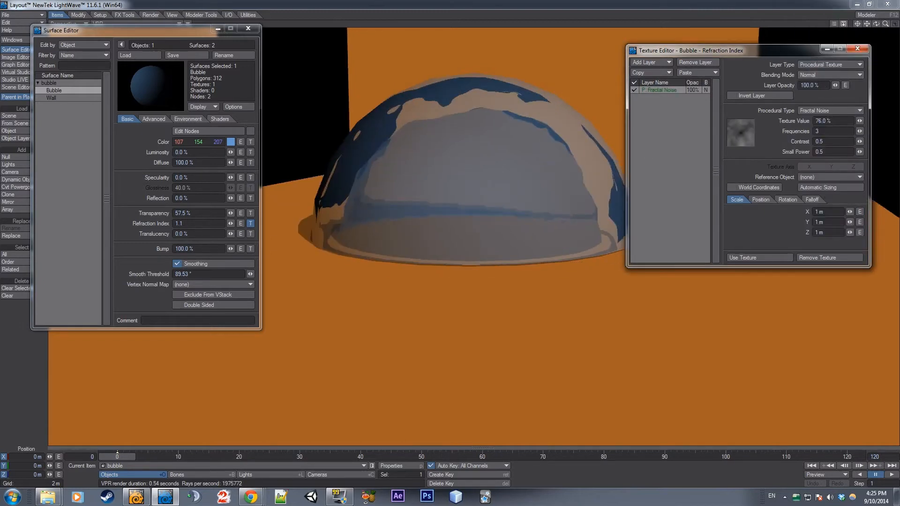
drag(859, 121, 860, 142)
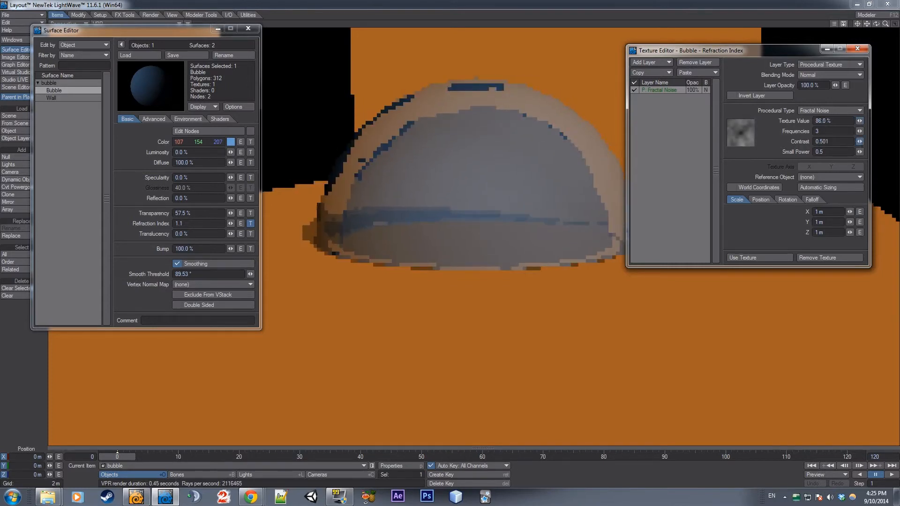
click(836, 111)
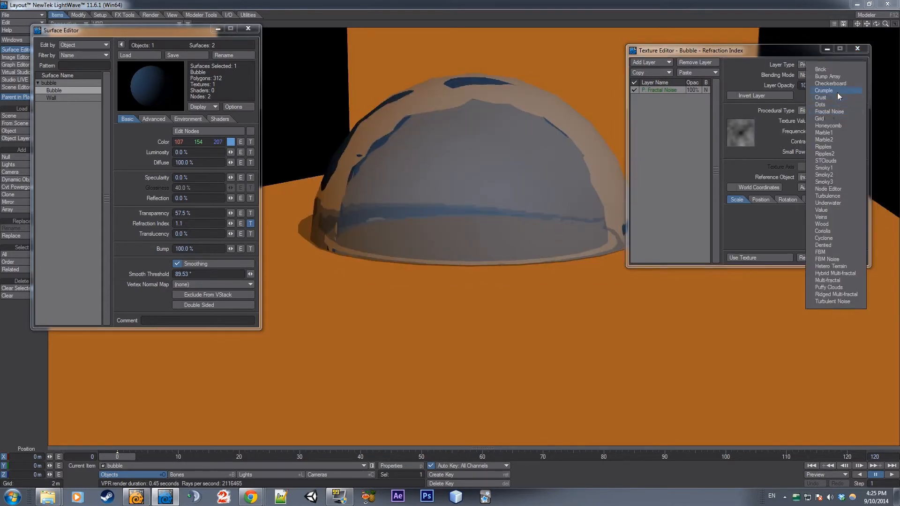
click(837, 92)
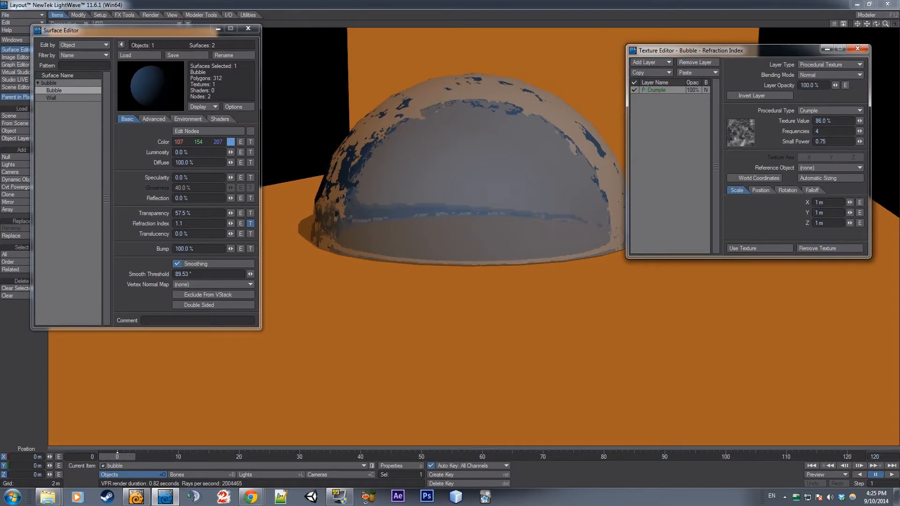
Minimize the Surface Editor and switch the viewport to Textured Shaded Solid, with the whole wall set in view
mouse_move(885, 24)
mouse_down()
mouse_move(896, 24)
mouse_move(884, 23)
mouse_up()
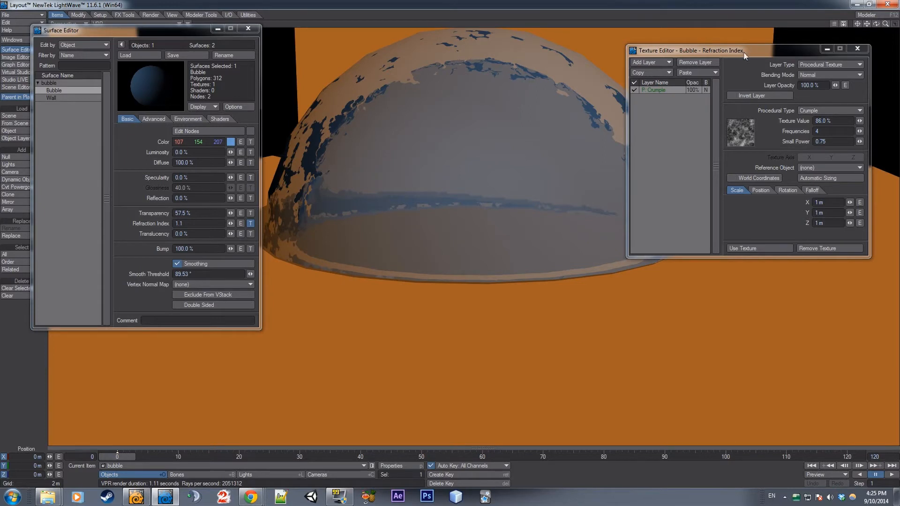
drag(744, 53, 757, 51)
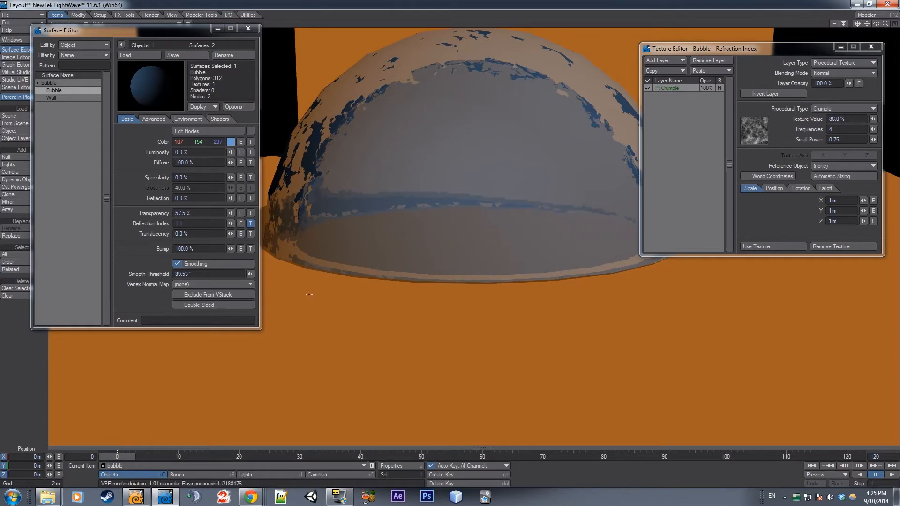
click(217, 29)
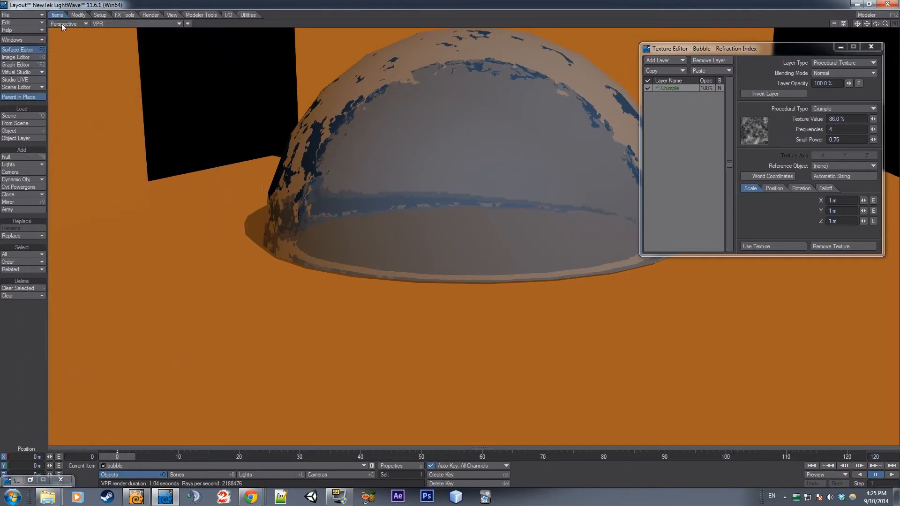
click(75, 23)
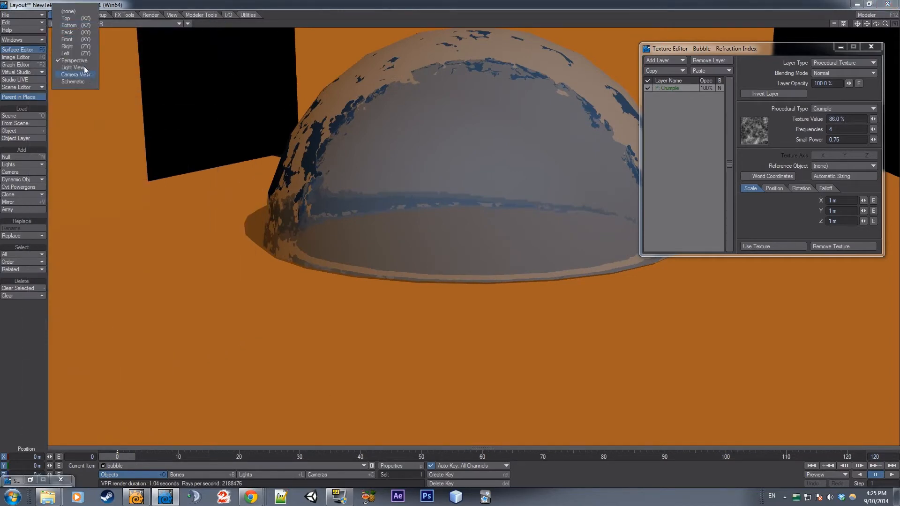
click(140, 24)
click(168, 46)
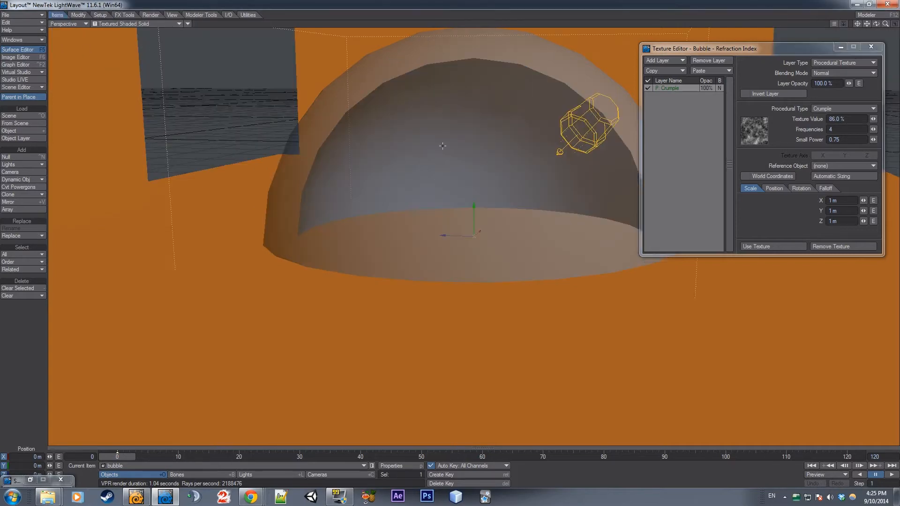
drag(884, 25, 863, 28)
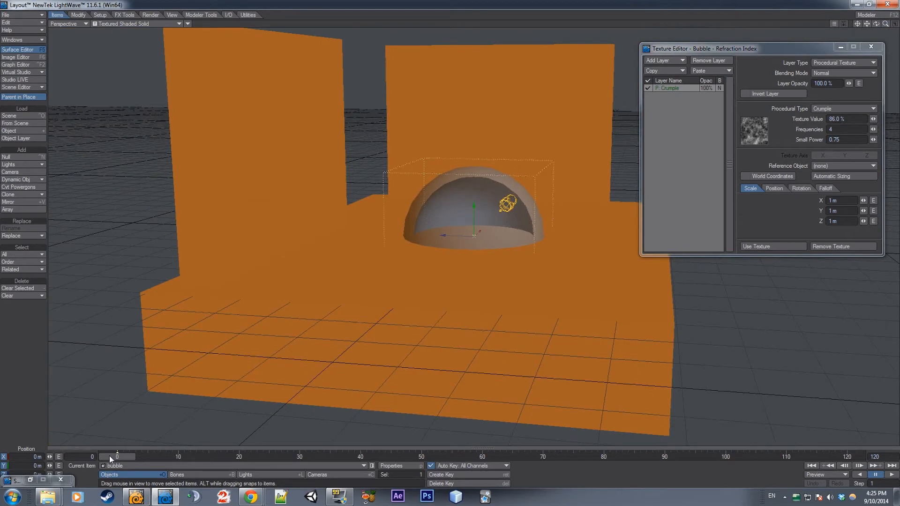
Try animating the bubble up to Y 4.517 m at frame 20, and remove that keyframe
drag(117, 456, 239, 456)
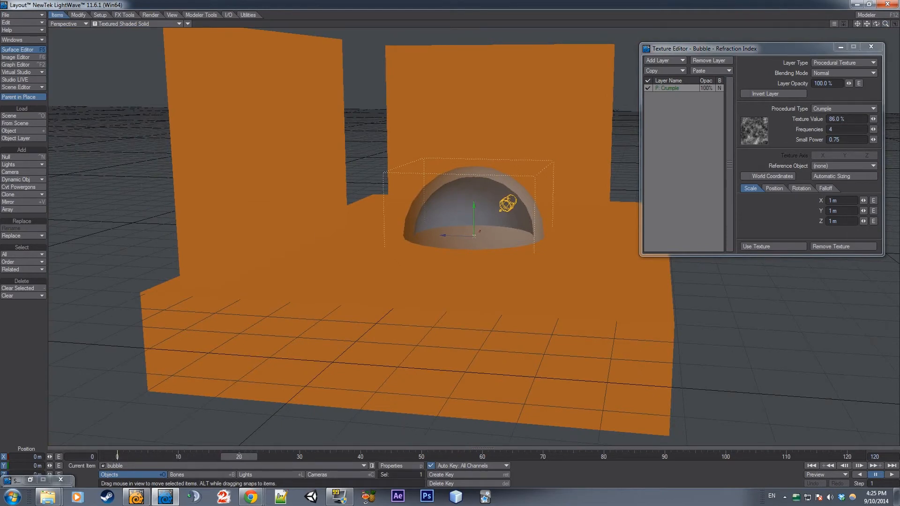
drag(471, 208, 471, 124)
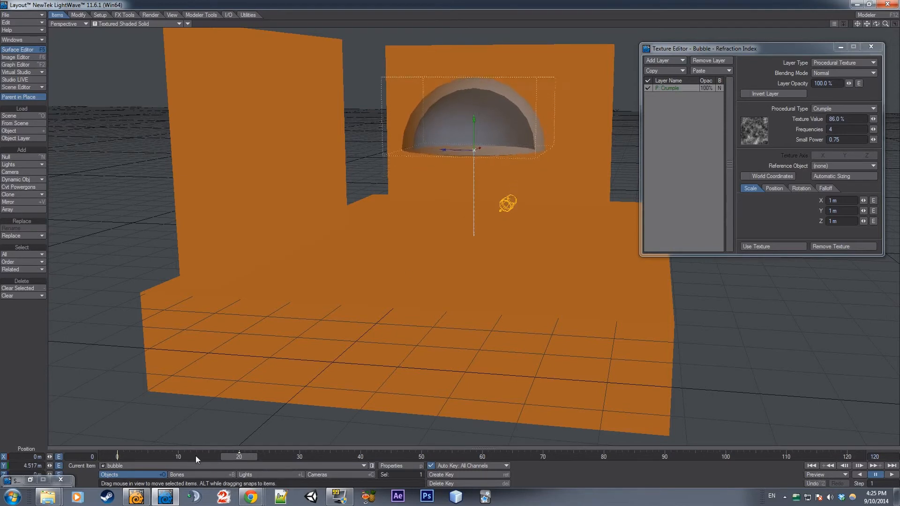
drag(196, 456, 239, 459)
click(250, 450)
drag(249, 450, 121, 457)
right_click(229, 447)
click(234, 461)
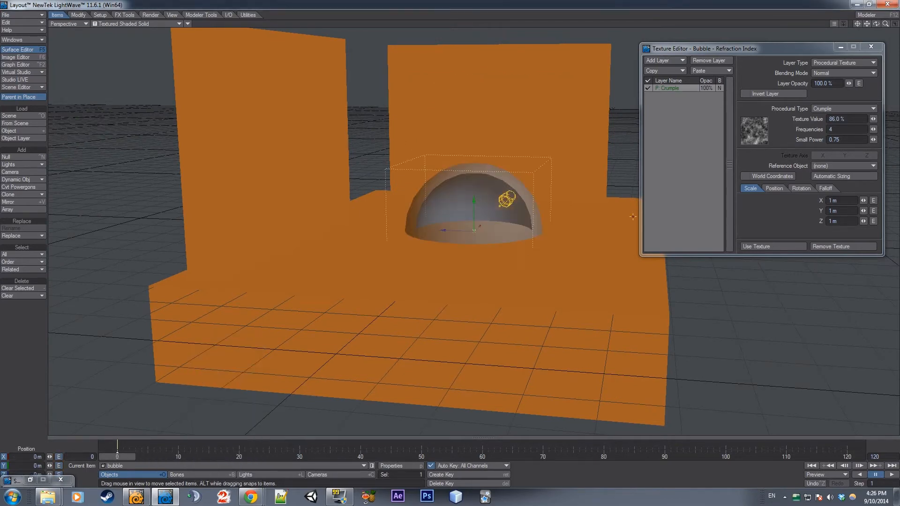
Switch the viewport back to VPR on the dome and move the Texture Editor clear of it
drag(885, 24, 894, 24)
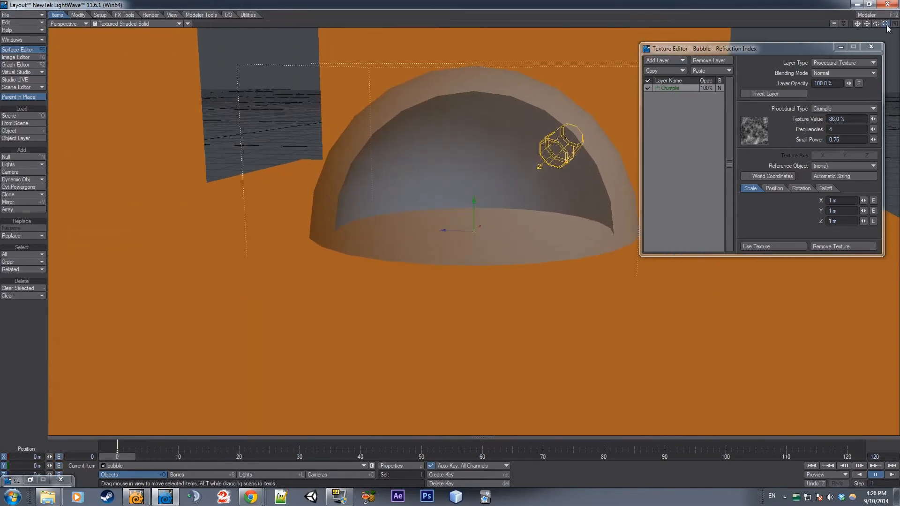
click(141, 24)
click(154, 62)
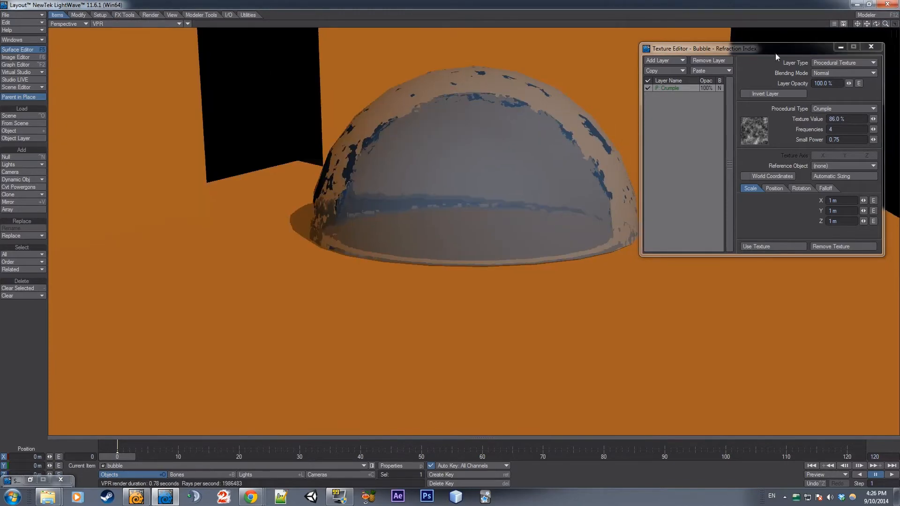
drag(775, 53, 126, 59)
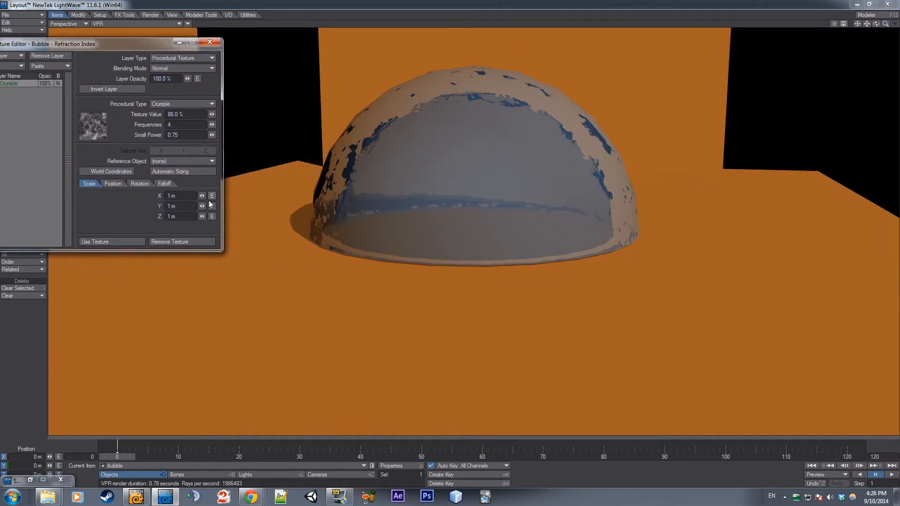
Set the Crumple texture's Y position to -975 mm and its X scale to 1.295 m
click(123, 184)
drag(202, 206, 98, 215)
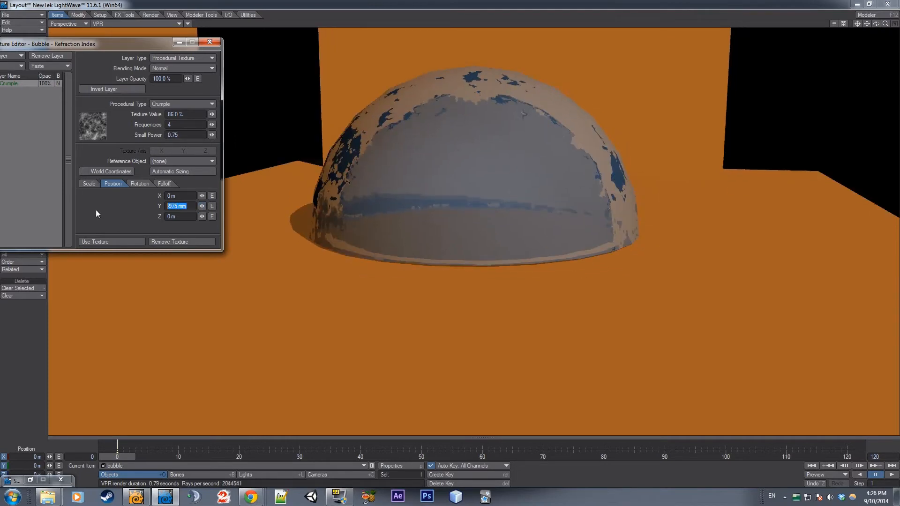
click(86, 183)
drag(202, 196, 203, 194)
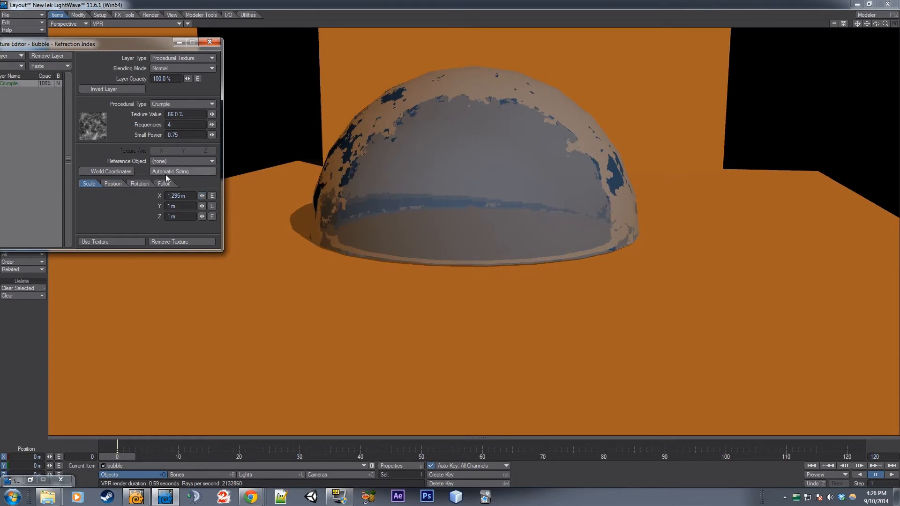
Set the Crumple texture's scale to X 3.765 m, Y 2.475 m and Z 3.435 m
click(115, 186)
click(90, 185)
drag(202, 206, 317, 196)
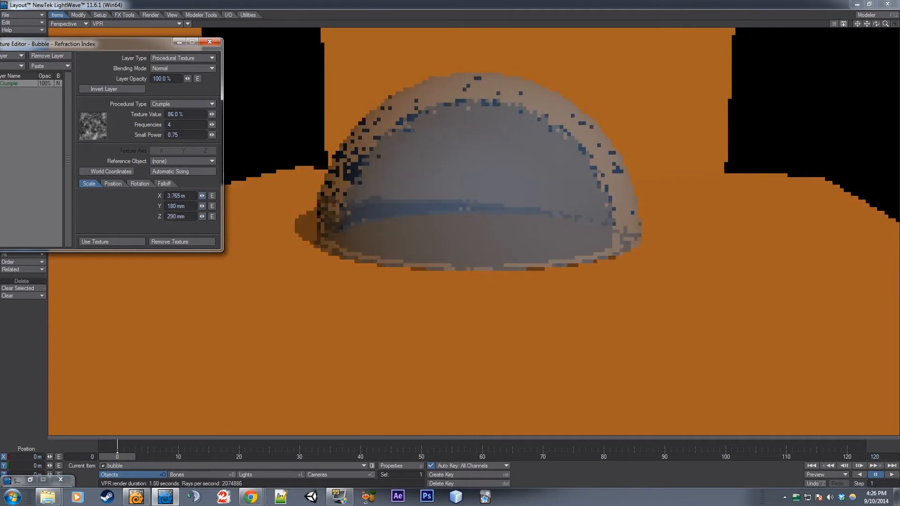
drag(201, 206, 310, 206)
drag(202, 216, 324, 202)
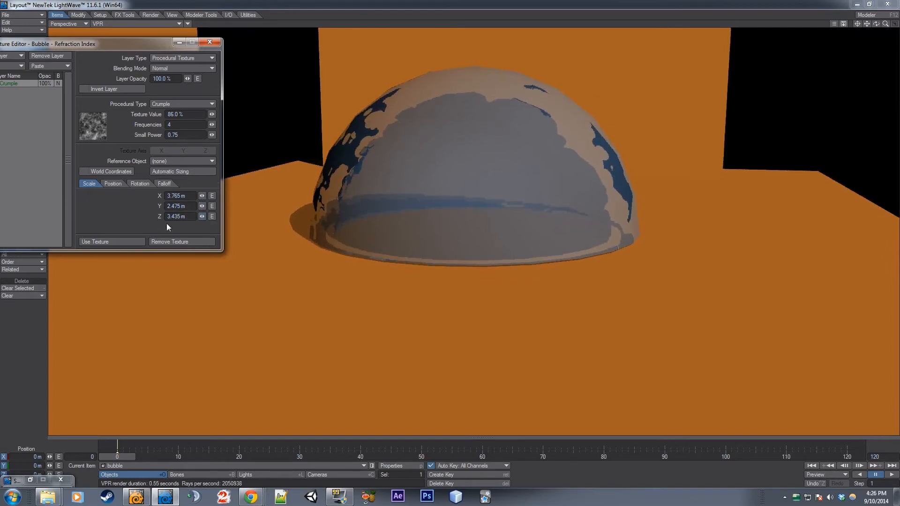
Reduce the Crumple texture's Z scale to 1.46 m and lower its Y scale, ending on the texture's position settings
drag(201, 216, 130, 216)
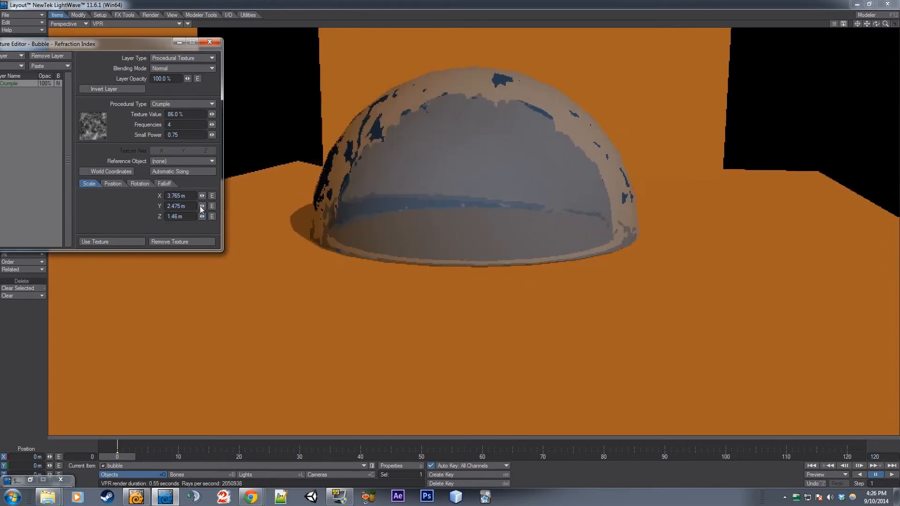
drag(202, 206, 62, 198)
click(117, 185)
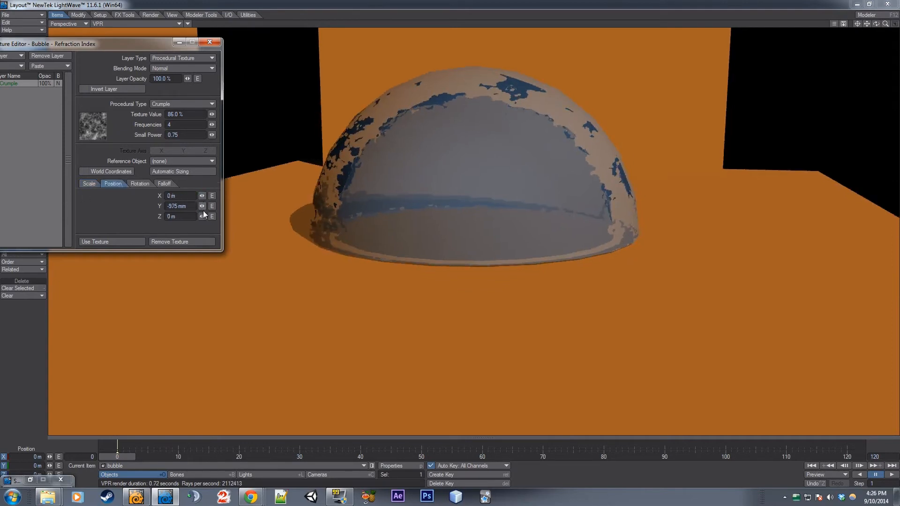
Reset the Crumple texture's Y position to 0 m
drag(202, 206, 2, 221)
text(0)
key(Return)
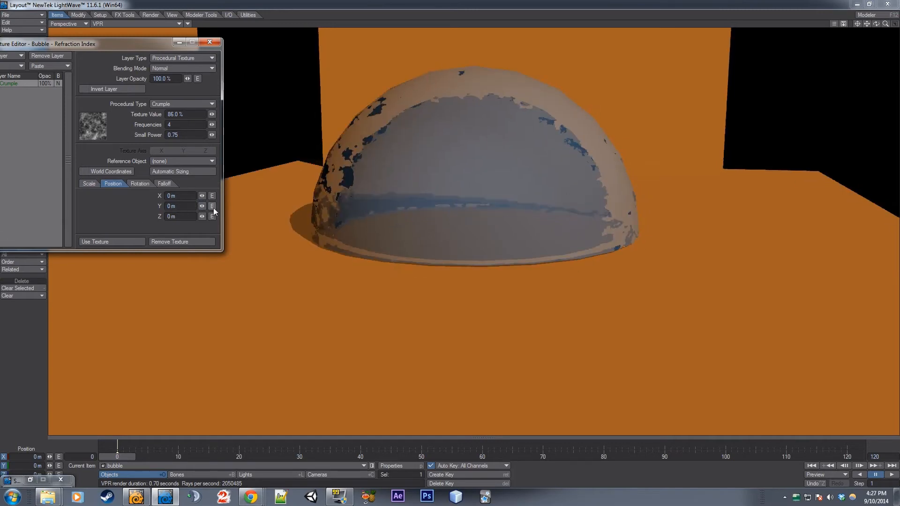
Open the envelope for the Crumple texture's Y position and place the Graph Editor below the dome
click(212, 206)
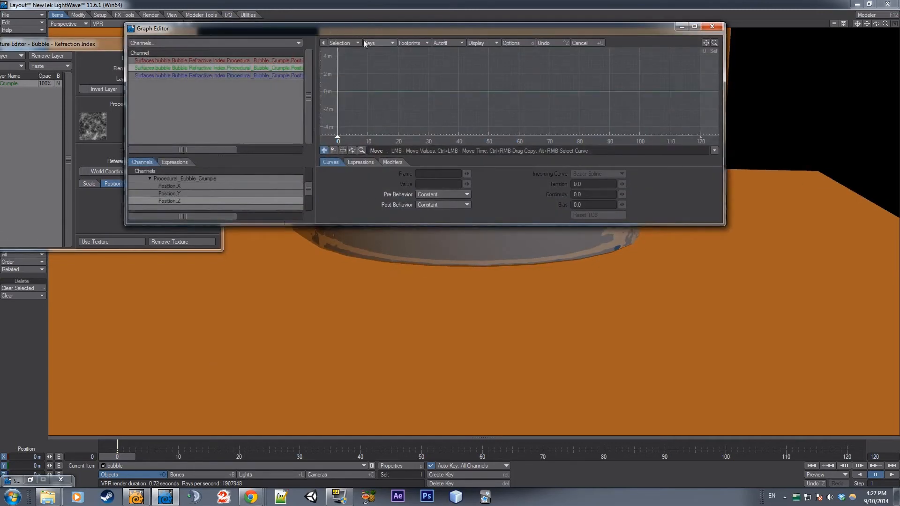
drag(189, 31, 187, 274)
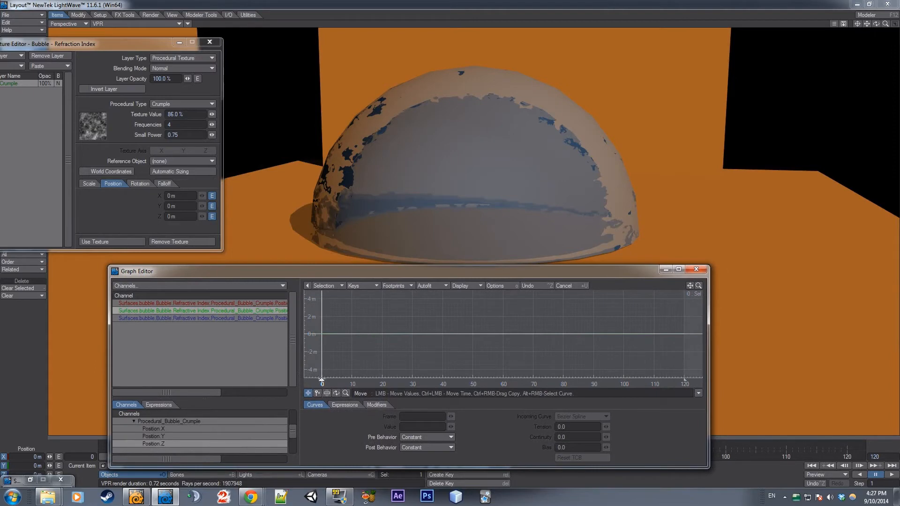
drag(328, 250, 316, 225)
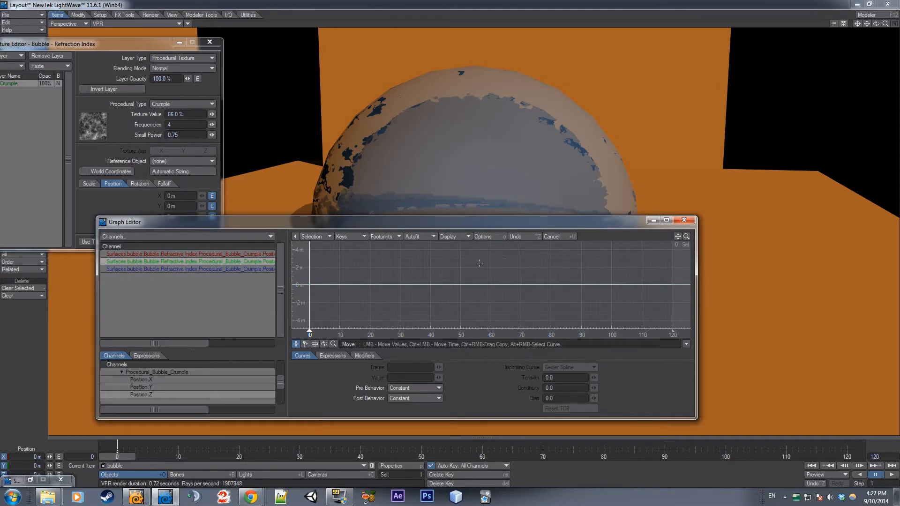
mouse_move(309, 332)
mouse_down()
mouse_move(369, 332)
mouse_move(240, 332)
mouse_move(310, 330)
mouse_up()
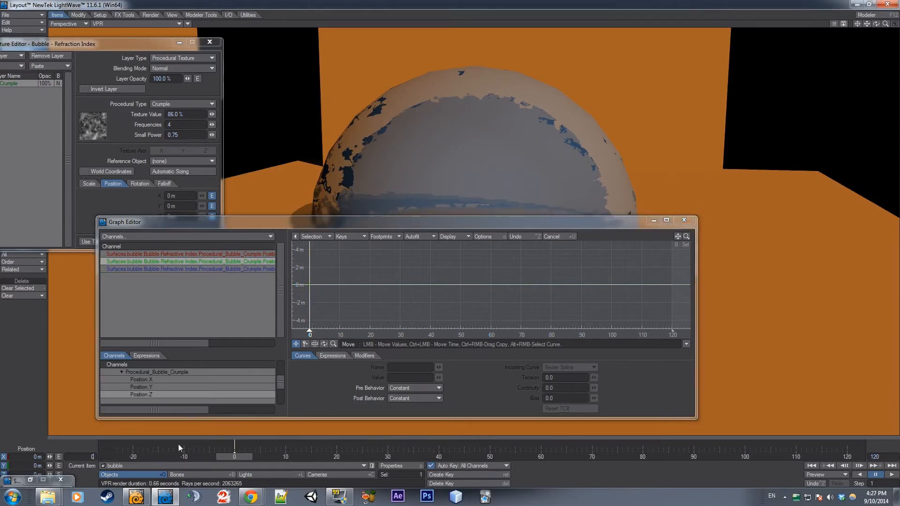
key(Return)
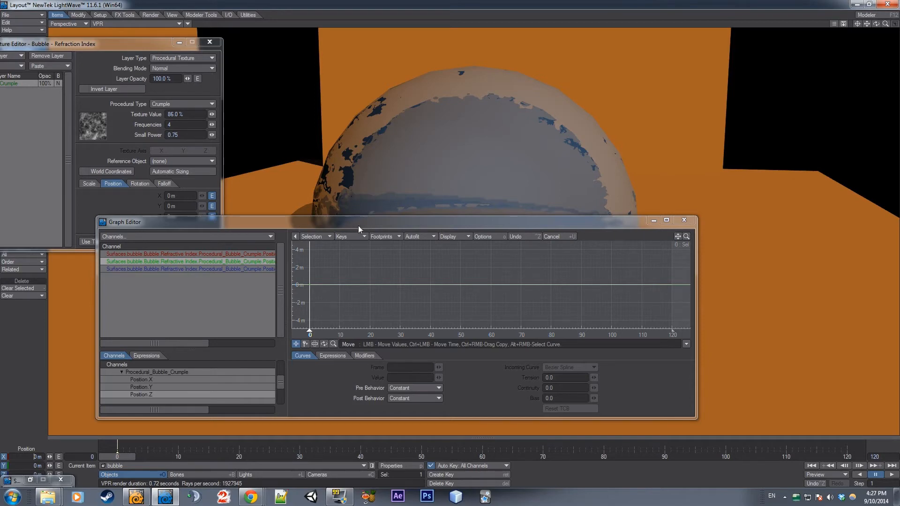
drag(358, 226, 381, 283)
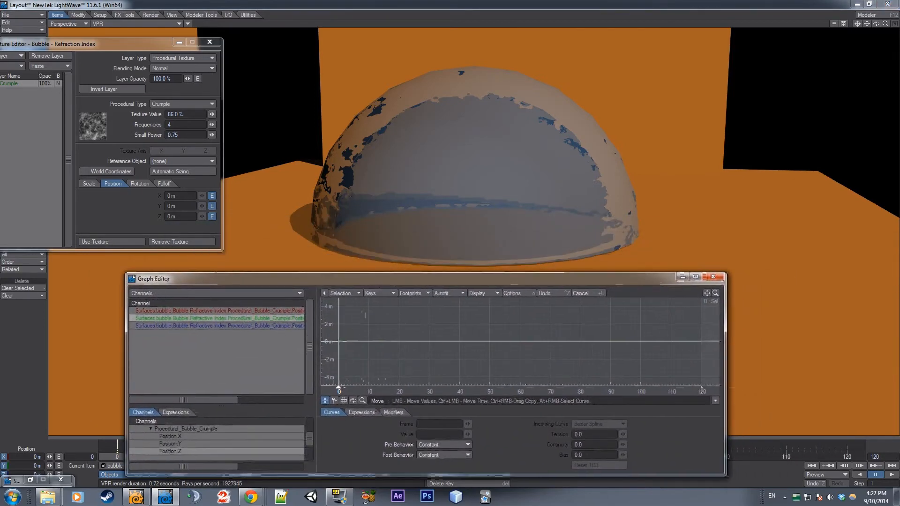
Go to frame 30 in the Graph Editor and add a key there on the Crumple texture's Position.Y curve
mouse_move(338, 389)
mouse_down()
mouse_move(427, 388)
mouse_move(431, 380)
mouse_up()
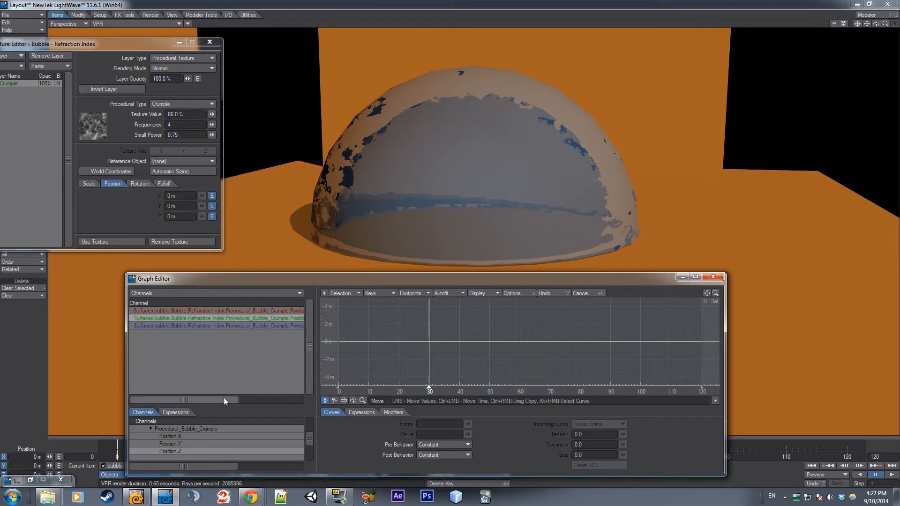
drag(217, 399, 249, 378)
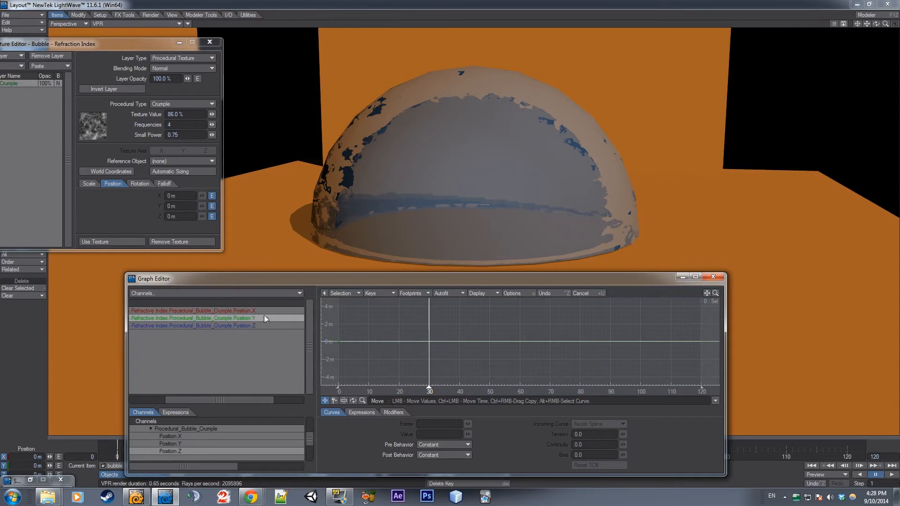
click(334, 401)
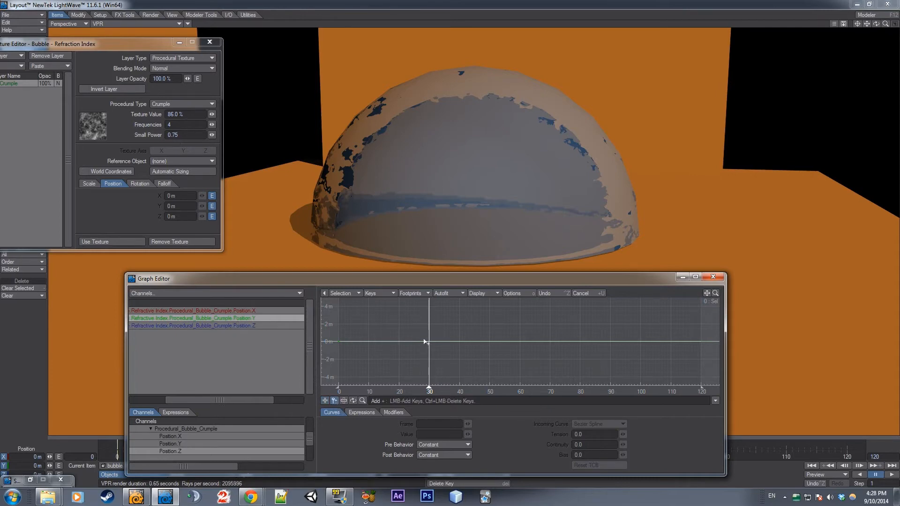
mouse_move(430, 344)
mouse_down()
mouse_move(434, 316)
mouse_move(435, 344)
mouse_move(429, 342)
mouse_up()
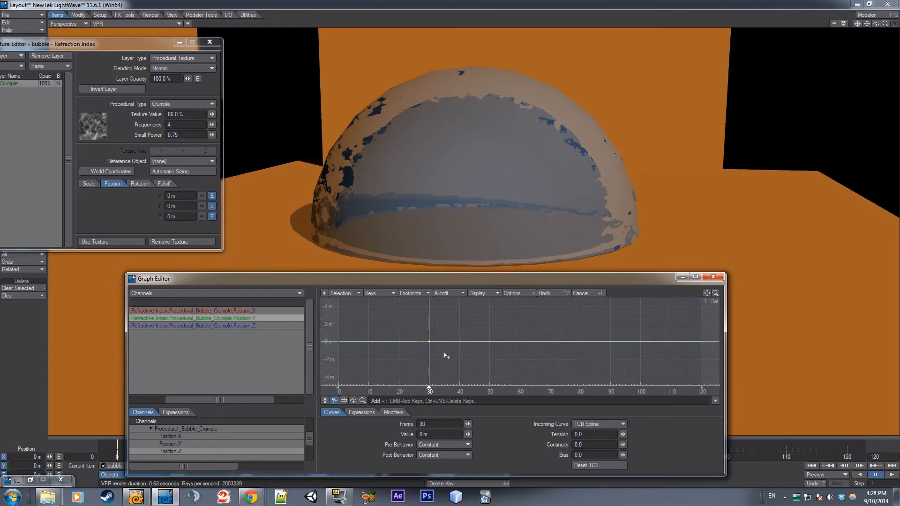
Raise the frame 30 key of the Position.Y curve to about 1.22 m and close the Graph Editor
click(325, 401)
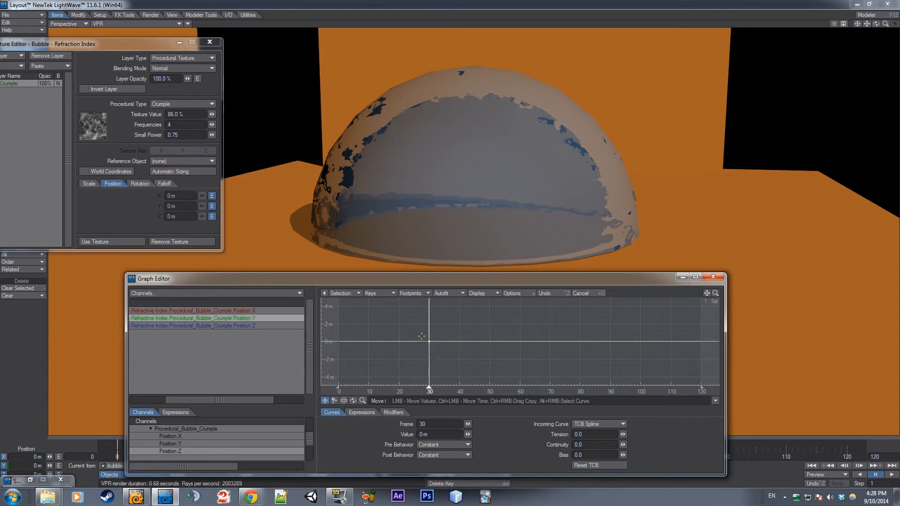
right_drag(421, 336, 444, 354)
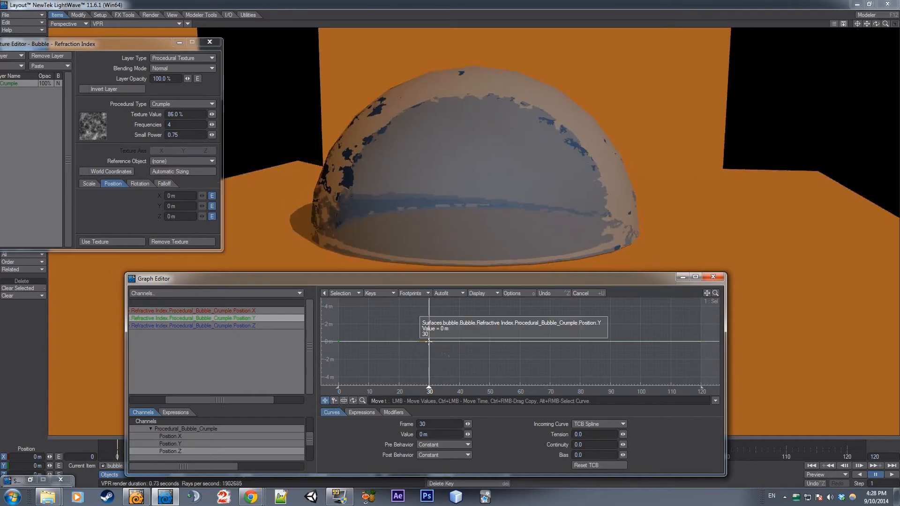
click(339, 341)
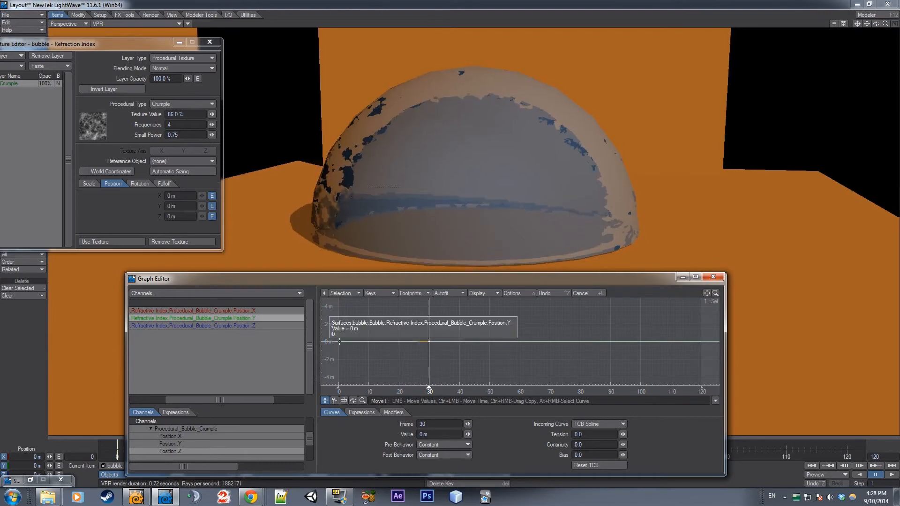
right_drag(416, 333, 460, 346)
click(430, 343)
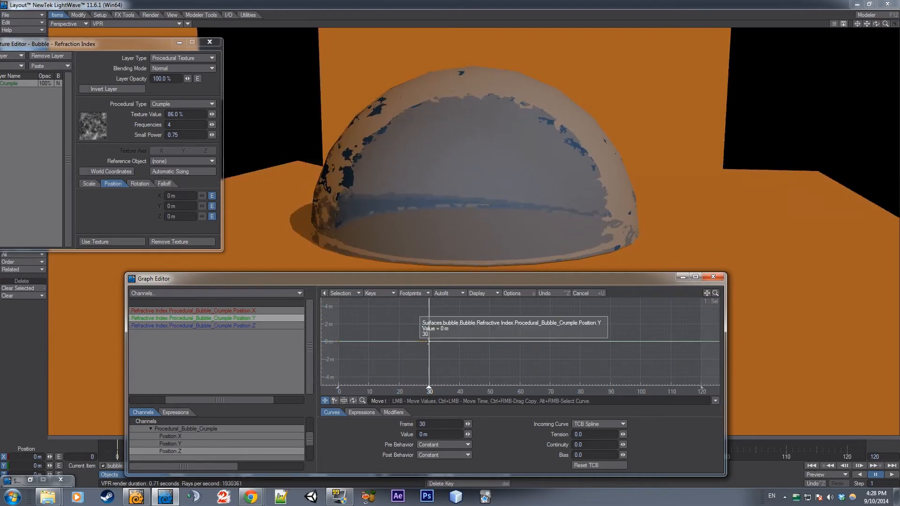
drag(429, 342, 428, 308)
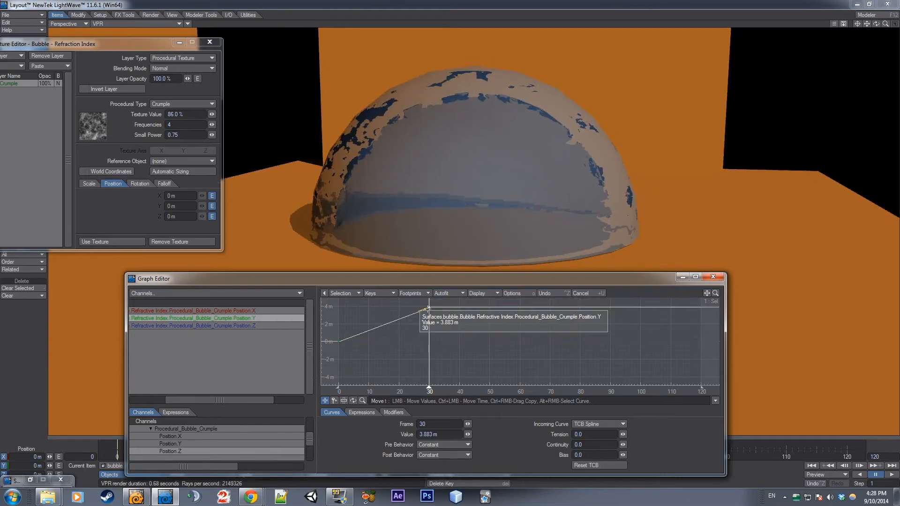
drag(427, 309, 428, 331)
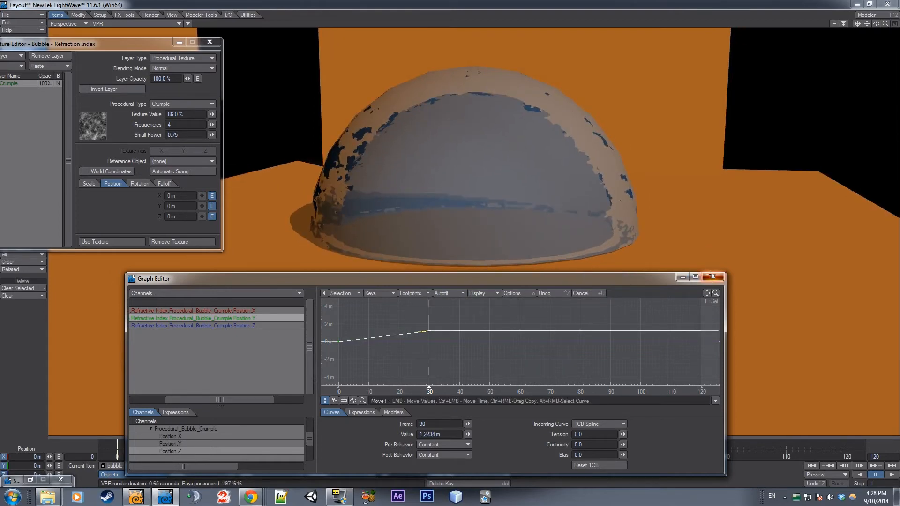
click(712, 278)
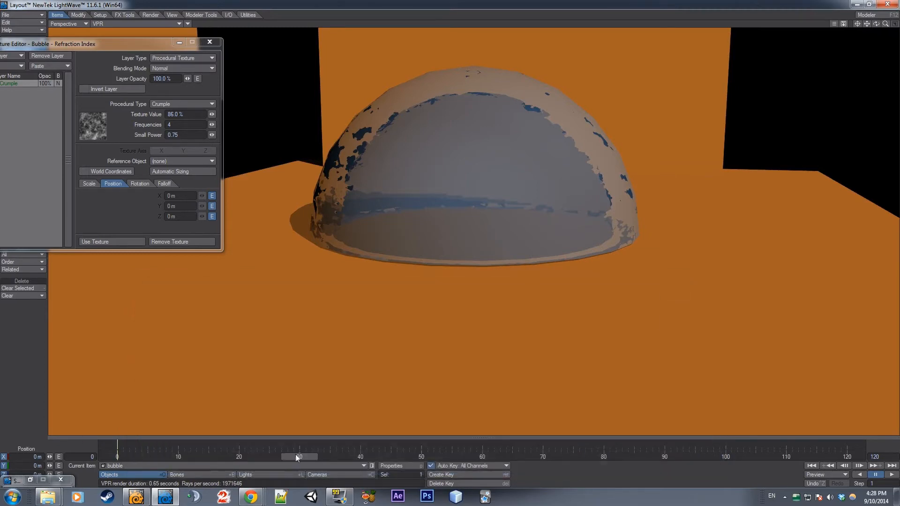
Return to frame 0, play the animation to preview the moving texture on the dome, and pause it
drag(297, 457, 117, 457)
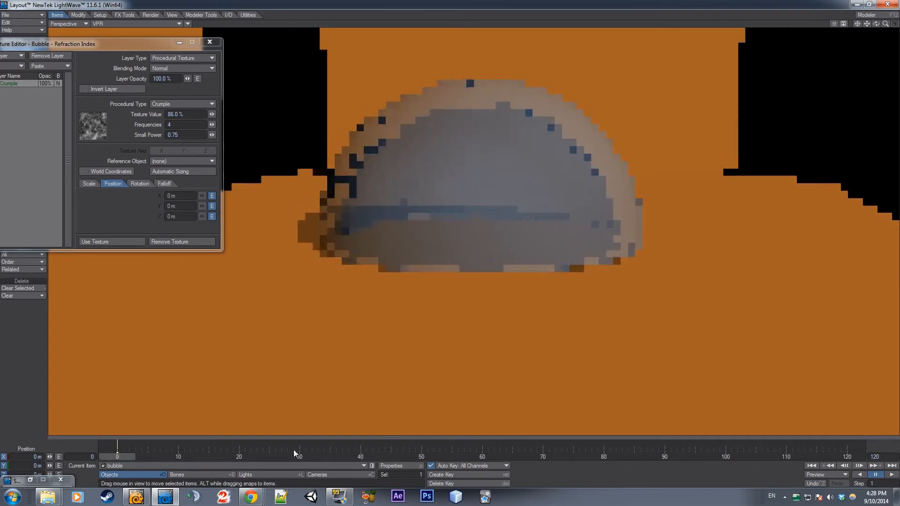
click(892, 474)
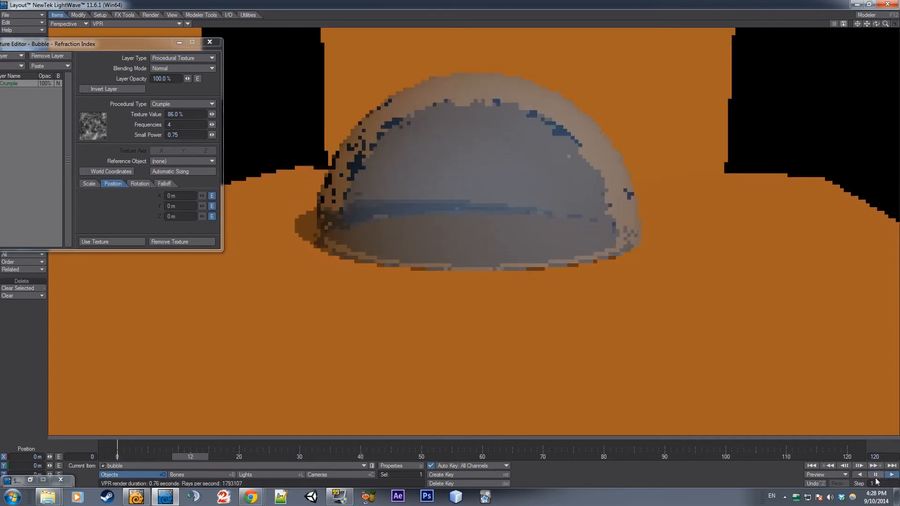
click(875, 476)
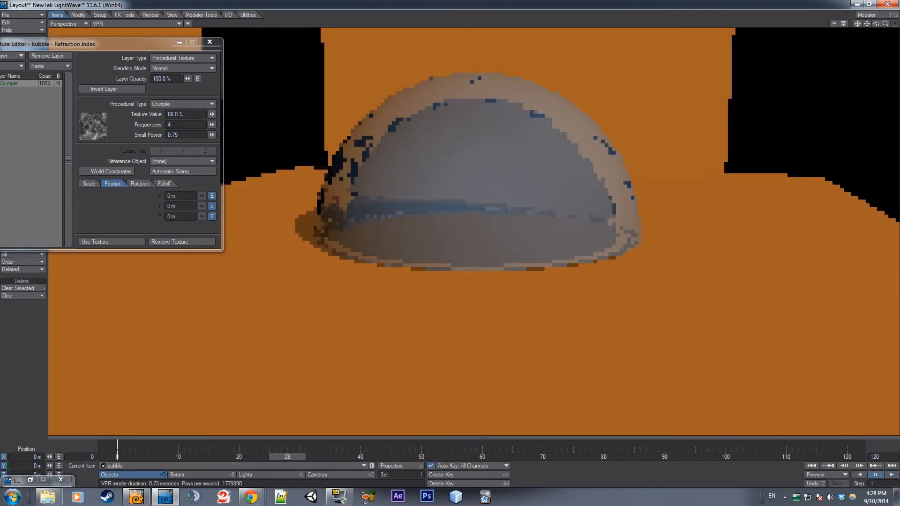
Scrub back to frame 17, switch the viewport to Camera View and select the camera
drag(287, 456, 221, 457)
click(77, 21)
click(76, 77)
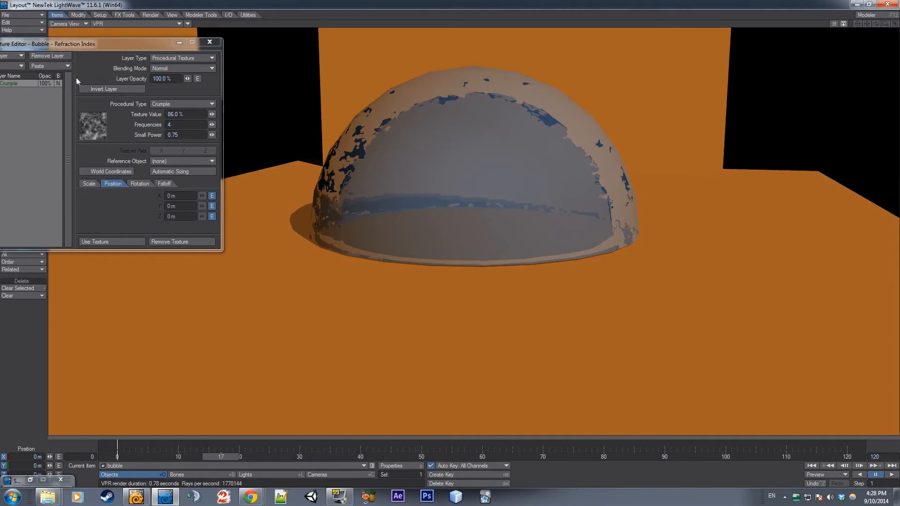
click(322, 474)
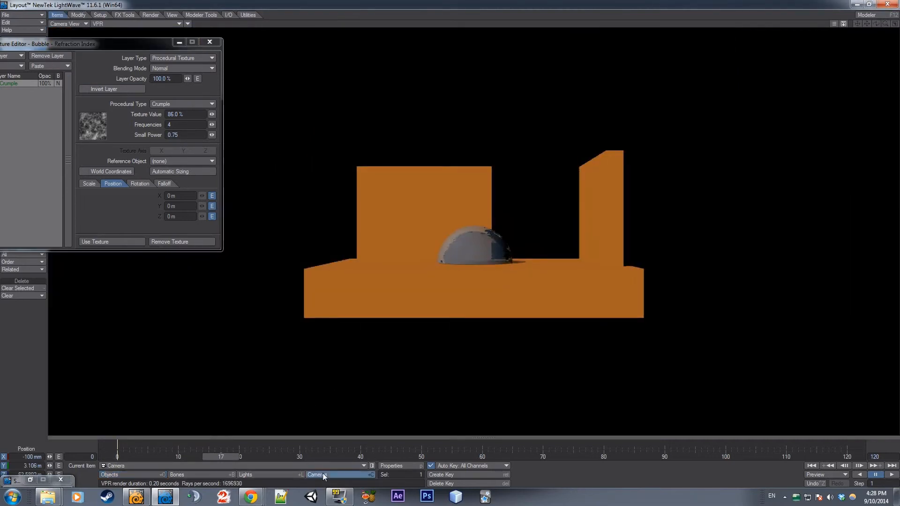
drag(477, 258, 468, 112)
drag(375, 413, 74, 393)
key(y)
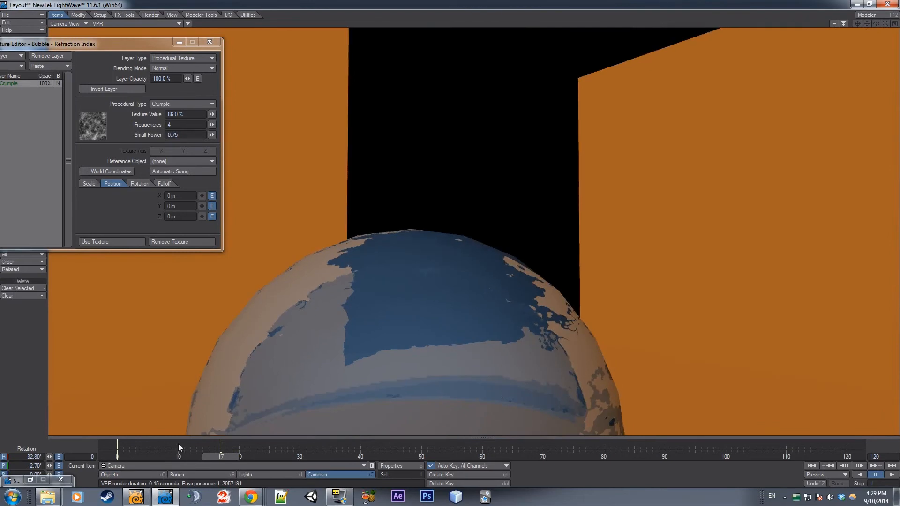
right_click(217, 444)
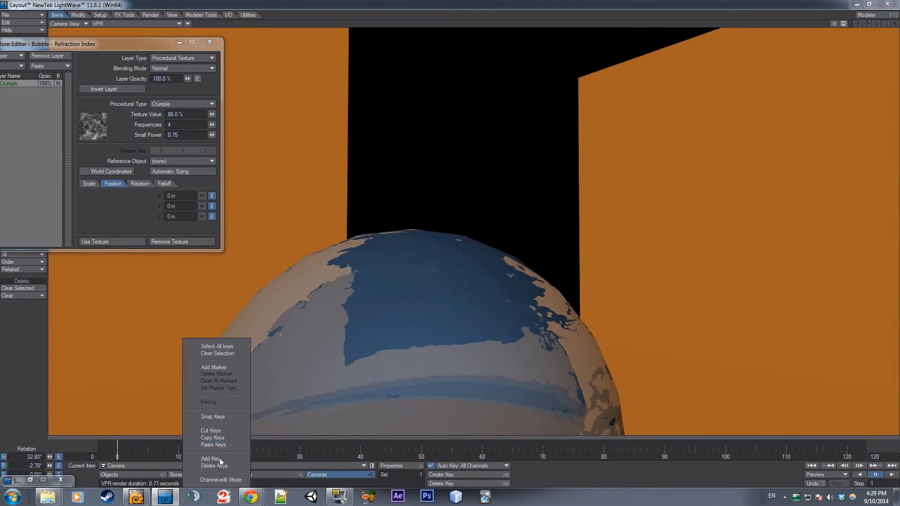
click(222, 457)
At frame 0, move the camera to about X -8.39 m, Z -5.89 m and rotate it so the dome fills the view
drag(224, 457, 117, 457)
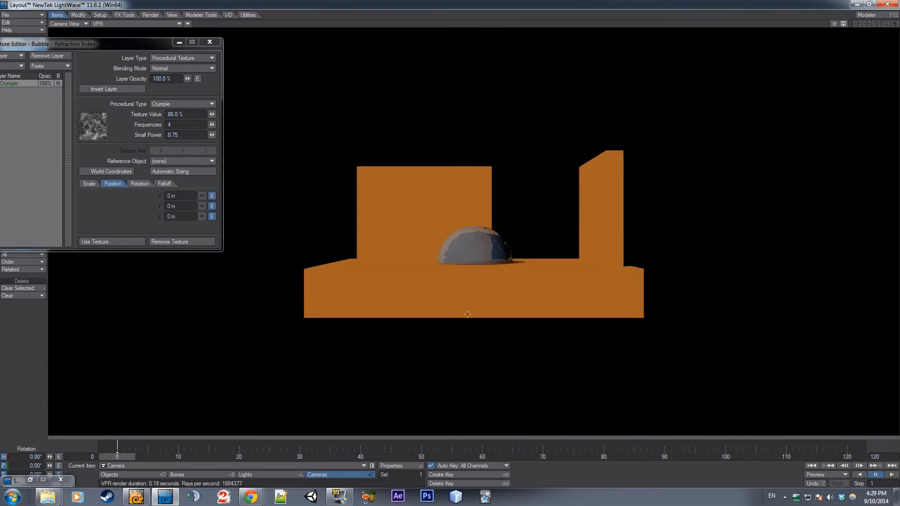
key(t)
drag(456, 354, 520, 110)
key(y)
drag(520, 313, 549, 306)
key(t)
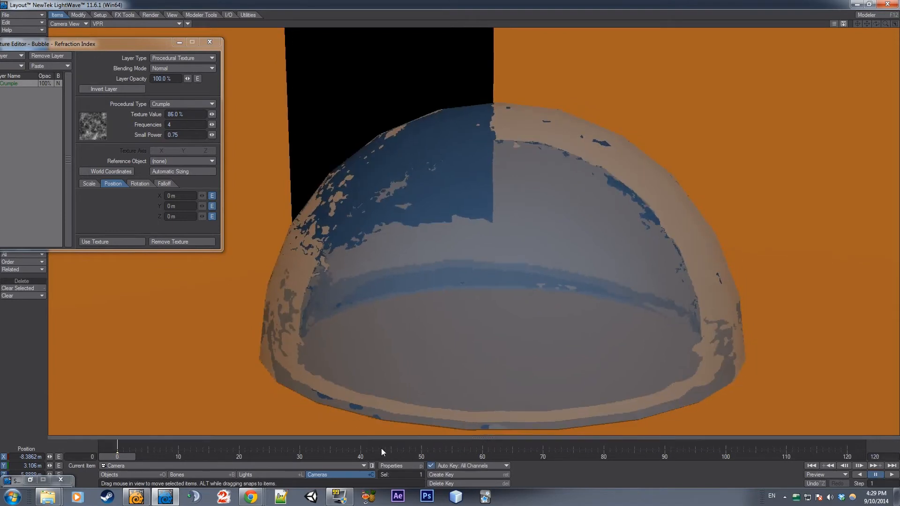
Scrub the timeline to frame 25 to check the texture's motion through the camera
drag(358, 438, 353, 461)
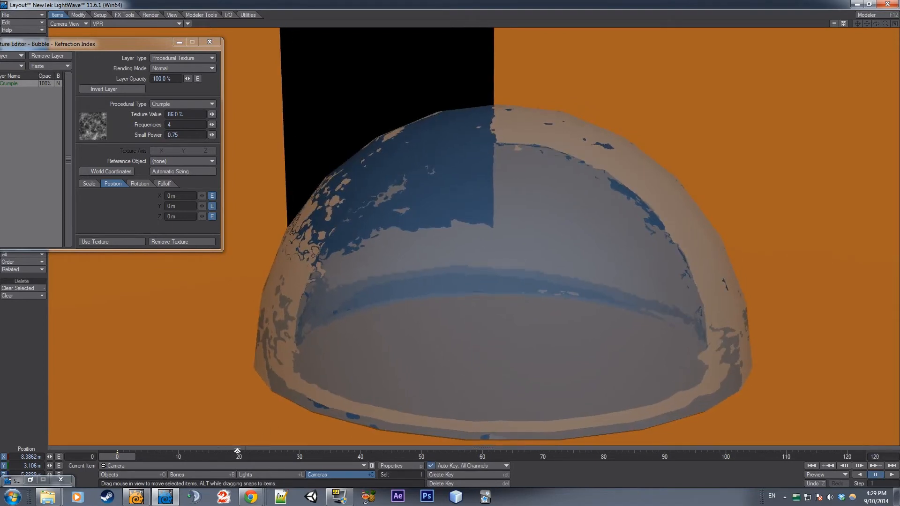
drag(238, 448, 234, 438)
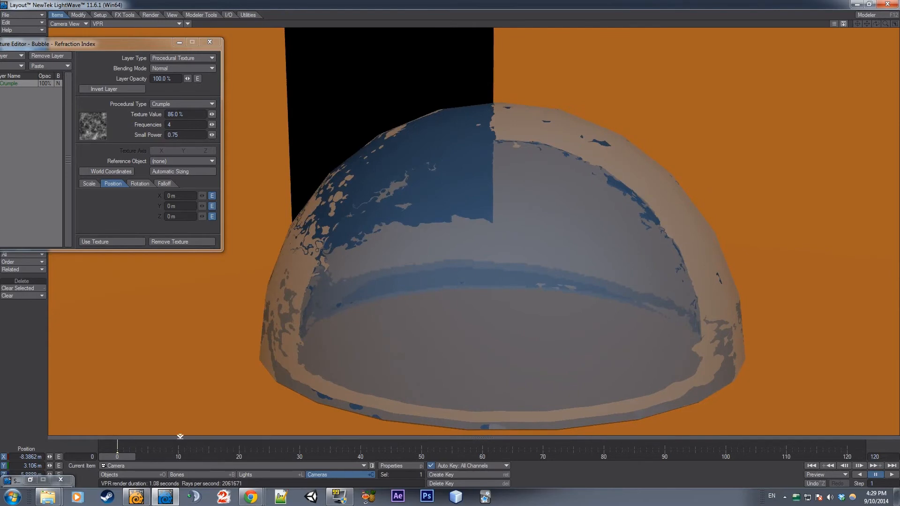
drag(111, 456, 263, 456)
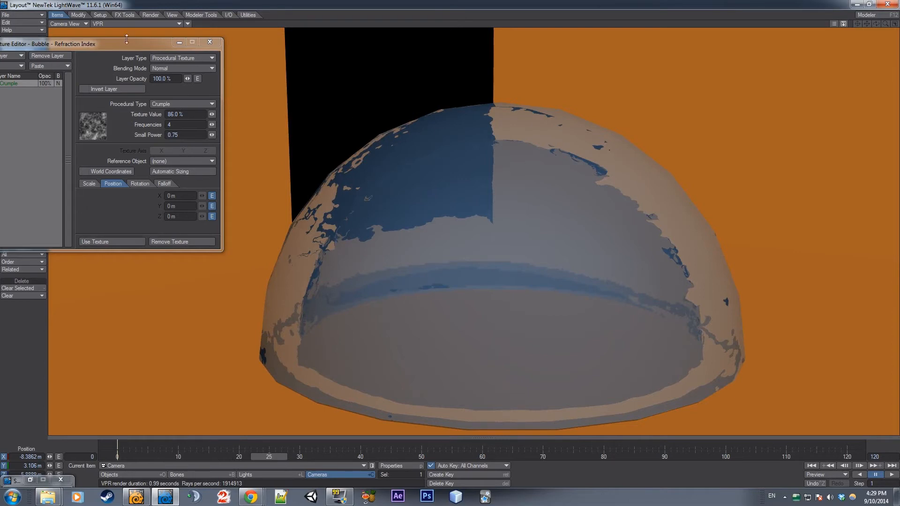
Close the Bubble refraction texture's editor and open the Surface Editor on the Wall surface
drag(122, 49, 205, 59)
click(291, 53)
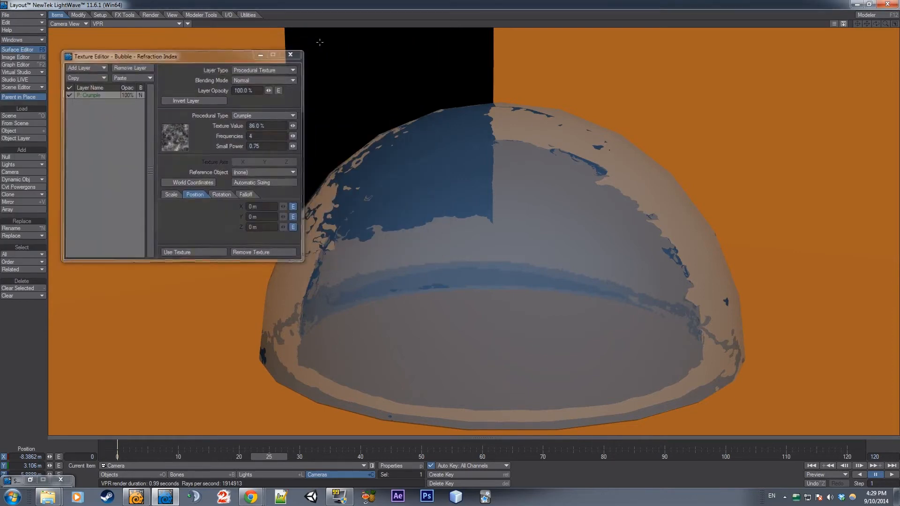
click(21, 50)
click(237, 131)
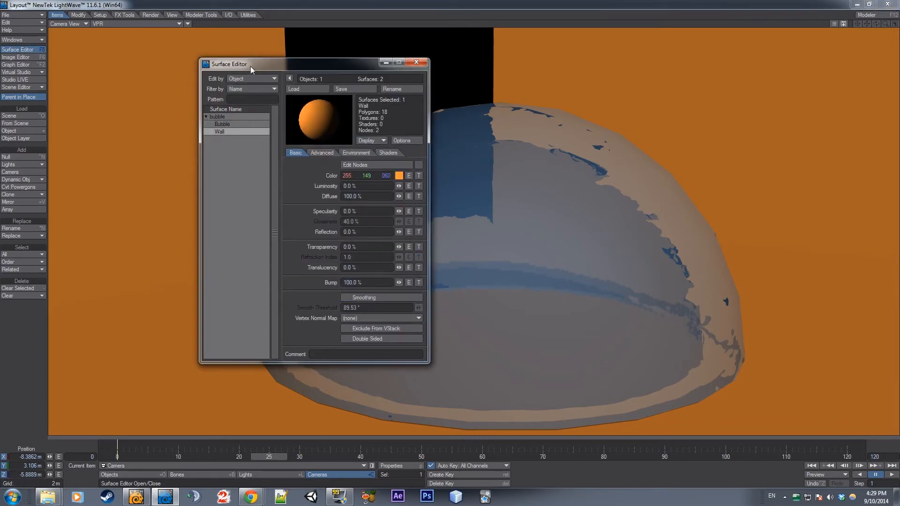
Give the Wall surface's color a Procedural Texture layer of type Turbulence, moving both editor windows clear of the dome
drag(251, 70, 130, 66)
click(298, 172)
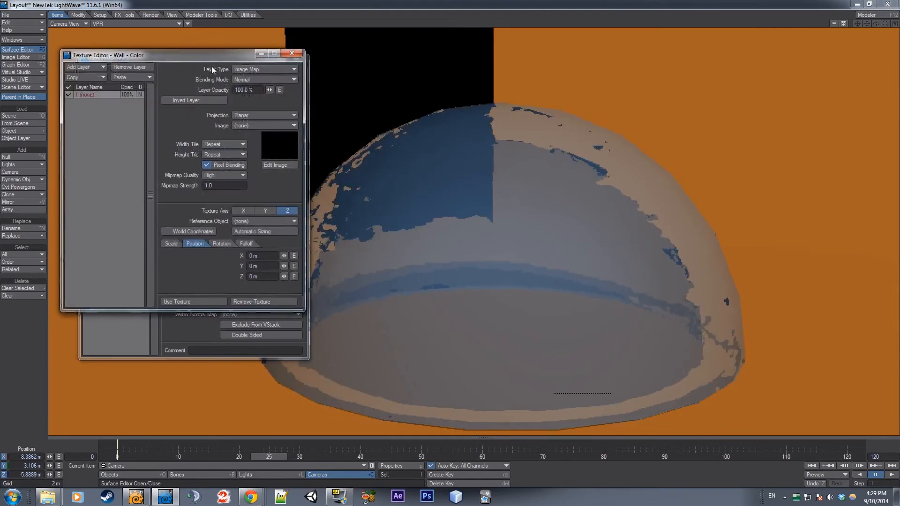
drag(212, 54, 727, 43)
click(752, 56)
click(748, 66)
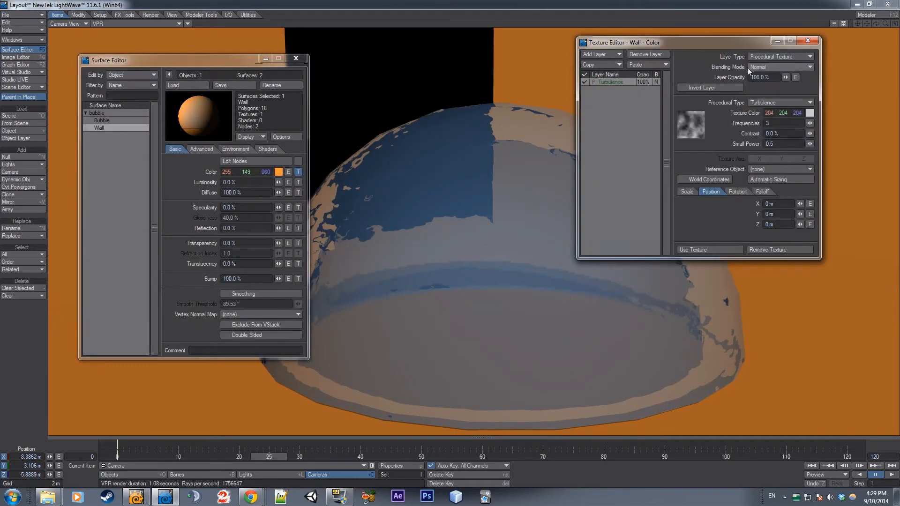
drag(223, 63, 106, 41)
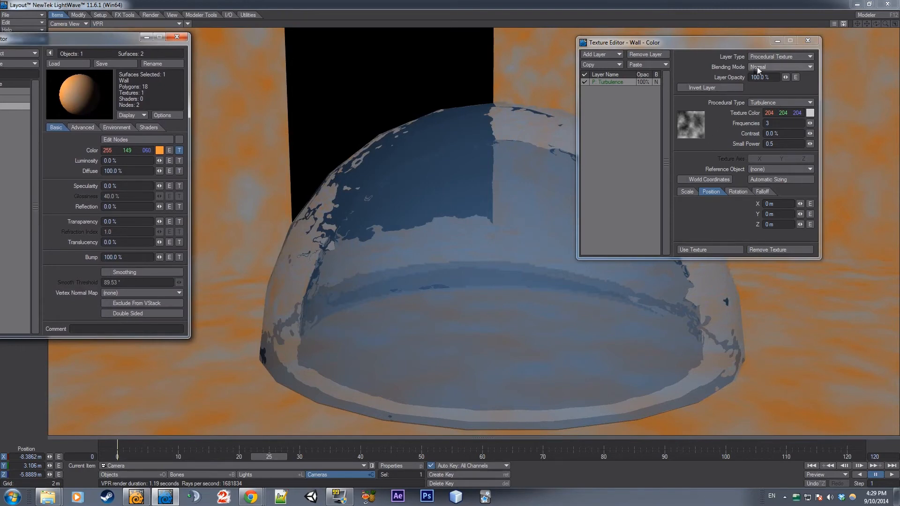
Shift the Wall surface's base color to pink (255, 149, 211) and change its color texture's procedural type to Grid
click(779, 102)
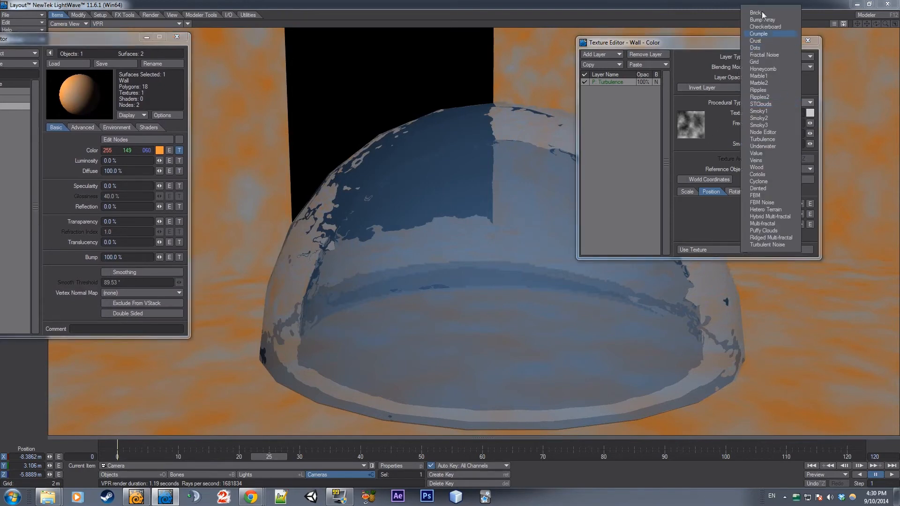
click(686, 112)
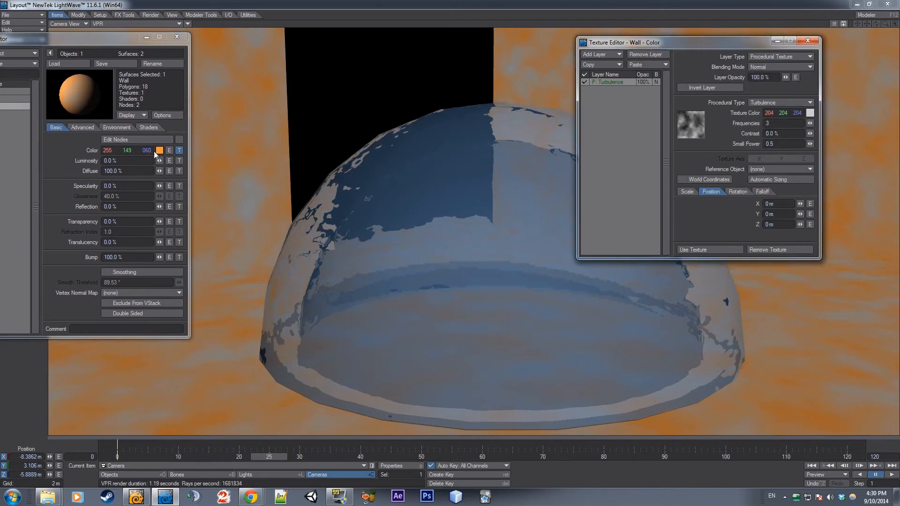
drag(147, 150, 218, 151)
click(772, 101)
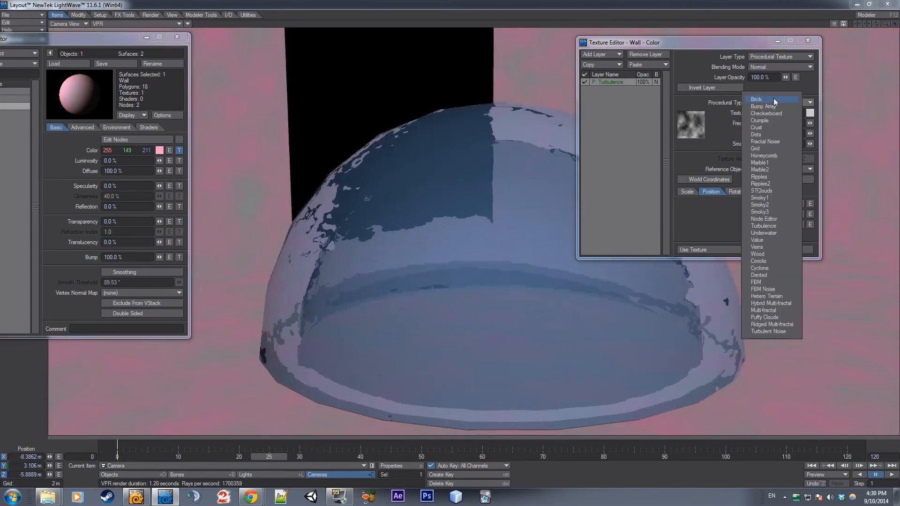
click(764, 148)
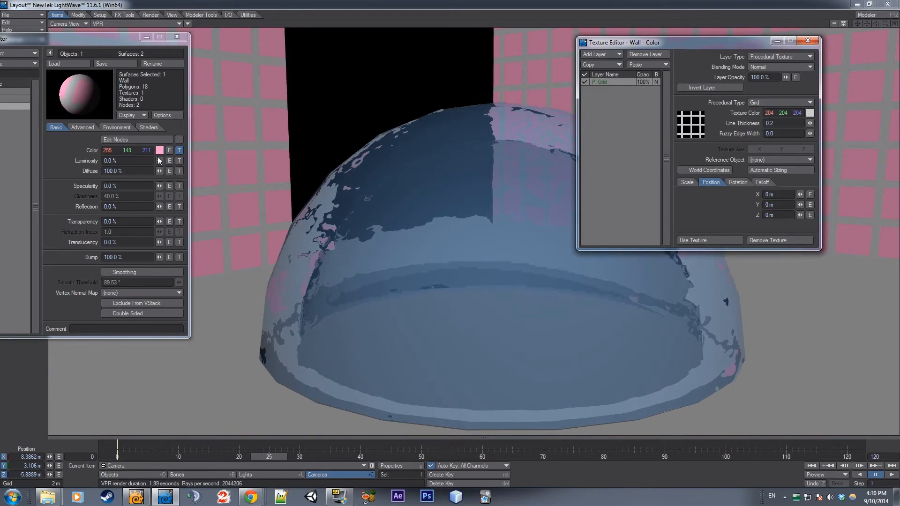
Set the Grid layer's texture color to light blue (194, 245, 255)
click(792, 113)
drag(797, 114, 703, 113)
mouse_move(789, 113)
mouse_down()
mouse_move(840, 113)
mouse_move(753, 113)
mouse_move(760, 114)
mouse_up()
click(810, 112)
mouse_move(131, 98)
mouse_down()
mouse_move(100, 57)
mouse_move(135, 33)
mouse_up()
drag(170, 75, 170, 59)
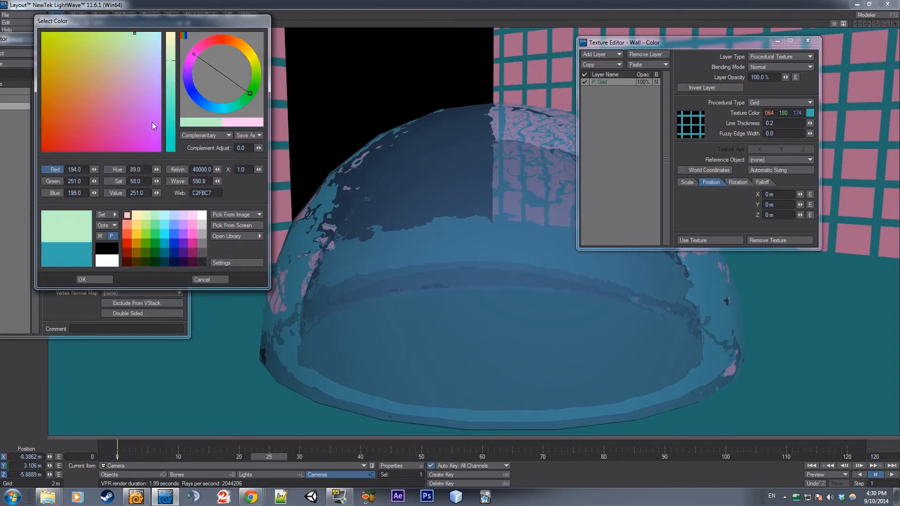
click(92, 278)
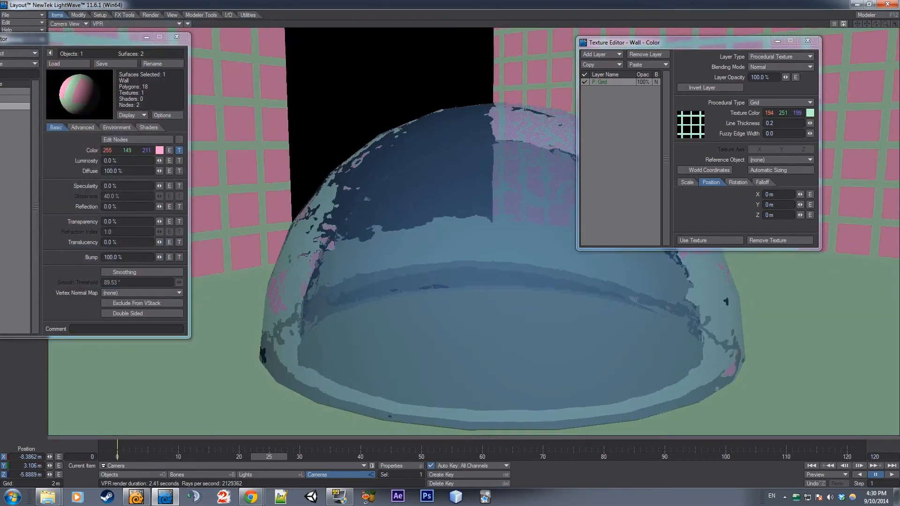
mouse_move(784, 113)
mouse_down()
mouse_move(766, 114)
mouse_move(815, 116)
mouse_move(783, 113)
mouse_up()
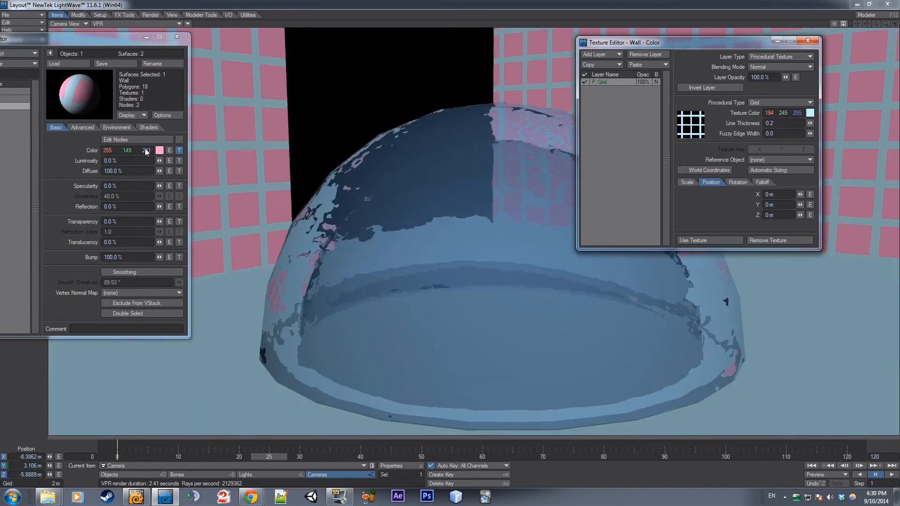
Set the Wall surface's base color to grey (127, 127, 127)
click(159, 149)
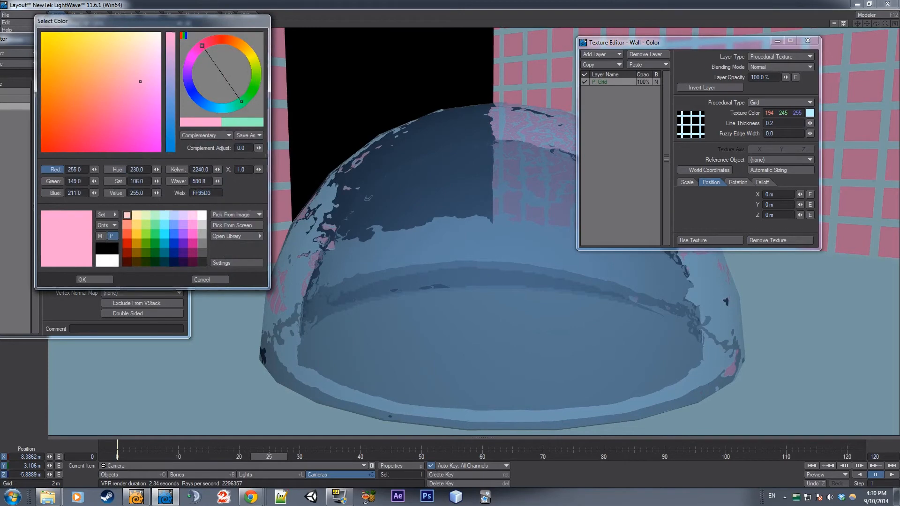
click(202, 243)
click(94, 279)
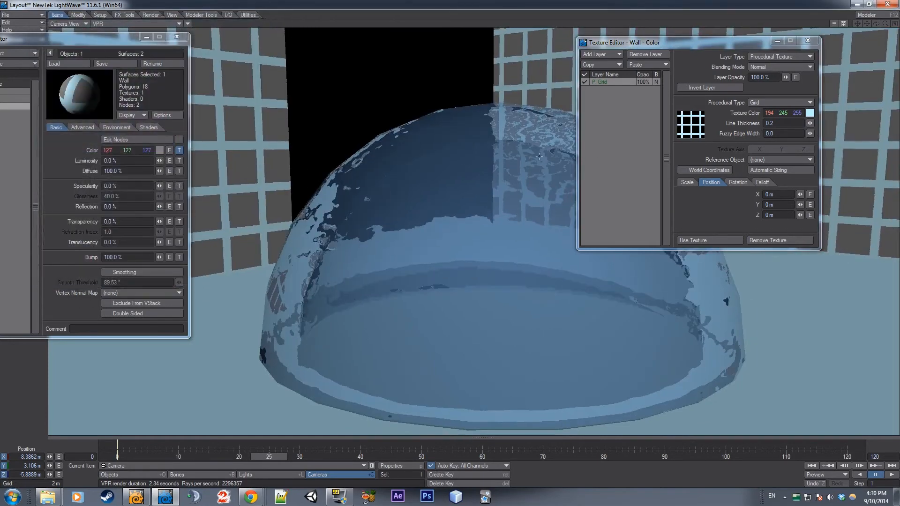
Set the grid's line thickness to about 0.0986 and fuzzy edge width to about 0.0016, and close the Texture Editor
mouse_move(810, 123)
mouse_down()
mouse_move(795, 123)
mouse_move(809, 134)
mouse_up()
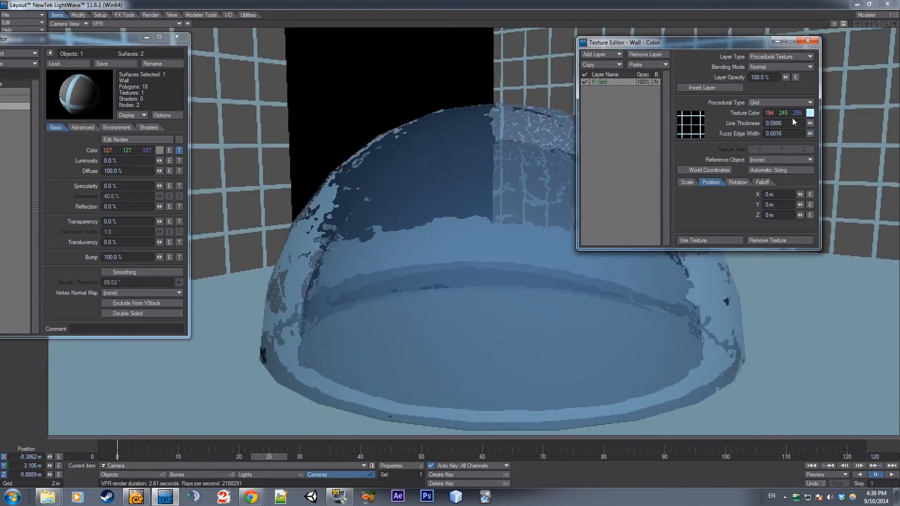
click(805, 41)
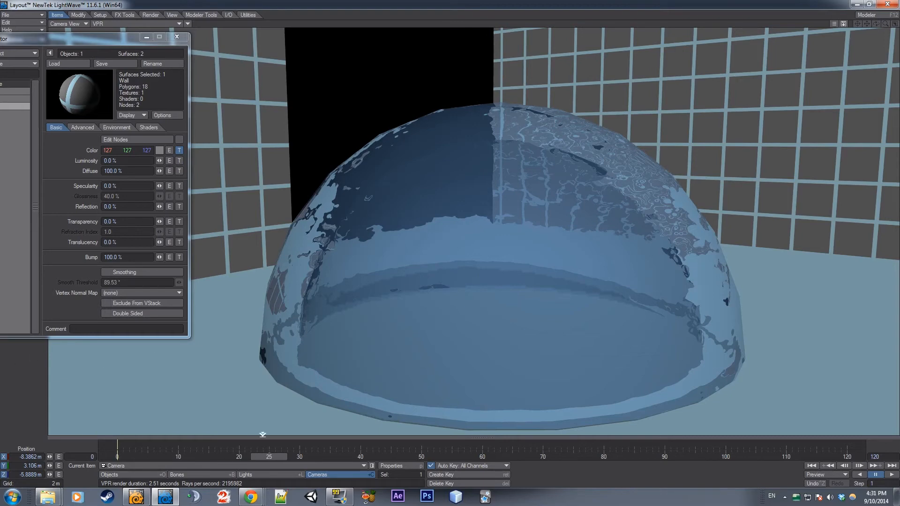
At frame 0, set the Bubble surface's luminosity to 61% and close the Surface Editor
drag(270, 457, 117, 456)
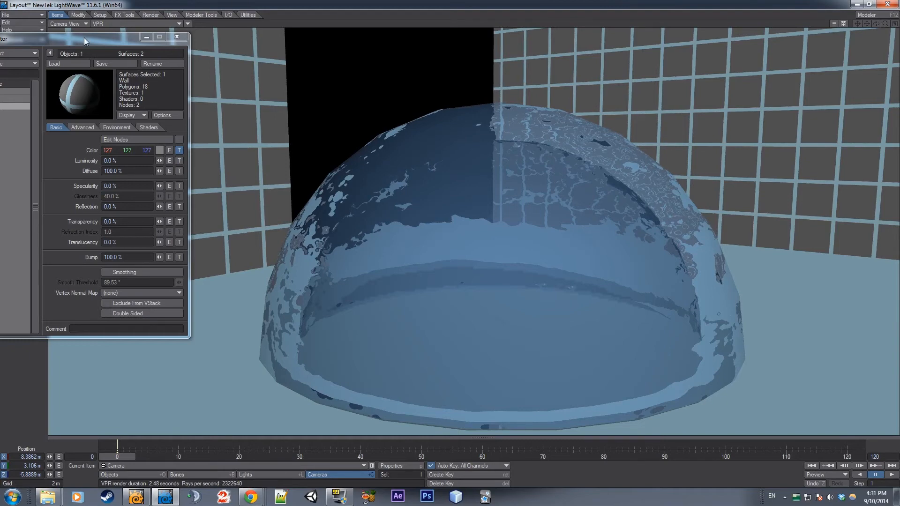
mouse_move(85, 38)
mouse_down()
mouse_move(547, 69)
mouse_move(212, 24)
mouse_move(100, 32)
mouse_up()
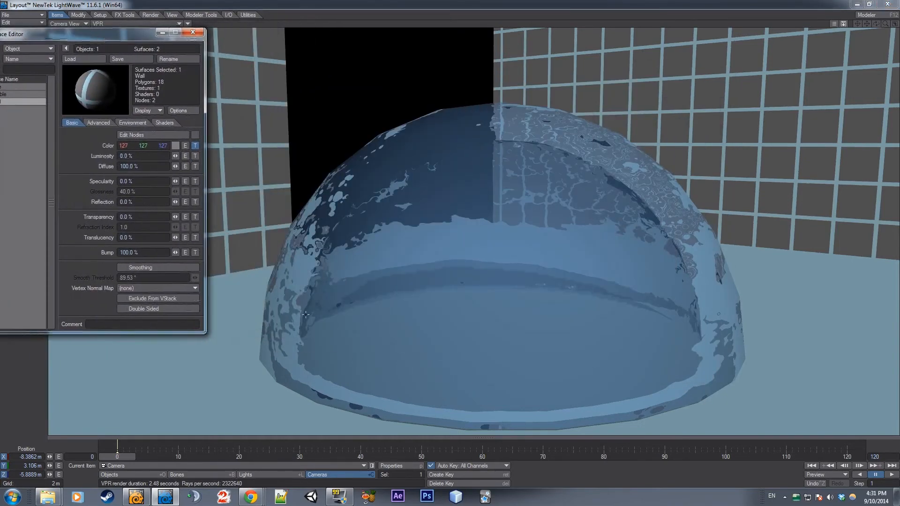
mouse_move(120, 457)
mouse_down()
mouse_move(349, 457)
mouse_move(117, 457)
mouse_up()
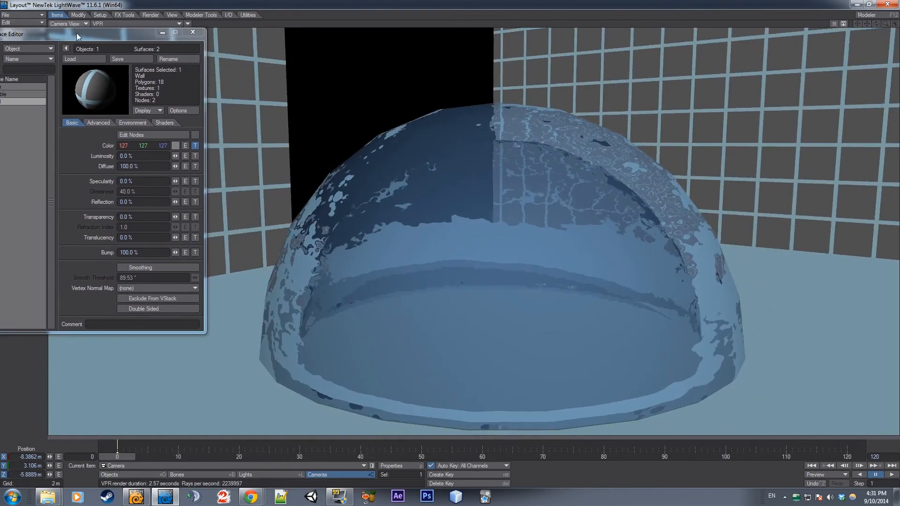
drag(77, 33, 216, 33)
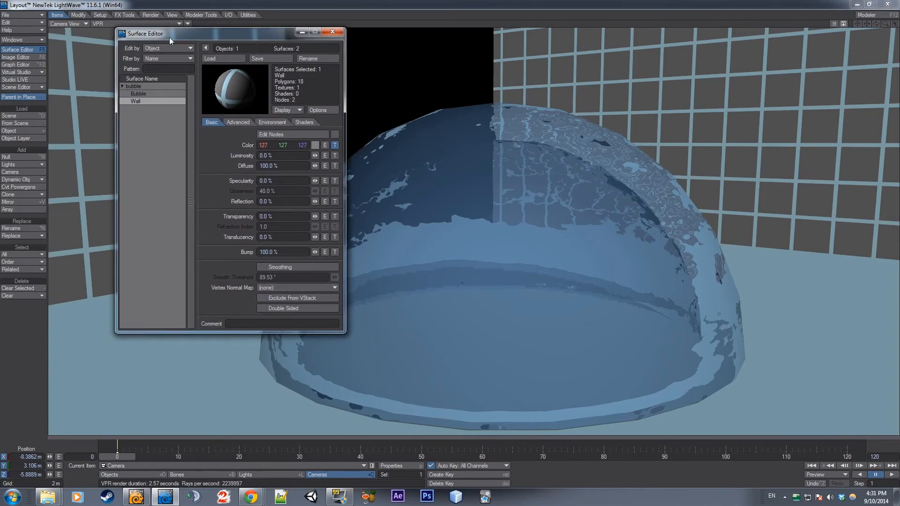
drag(170, 37, 94, 44)
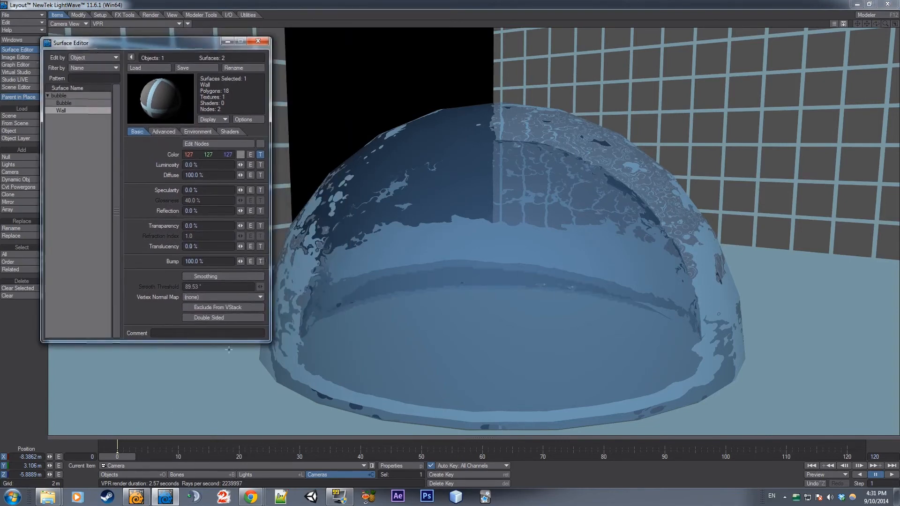
click(68, 103)
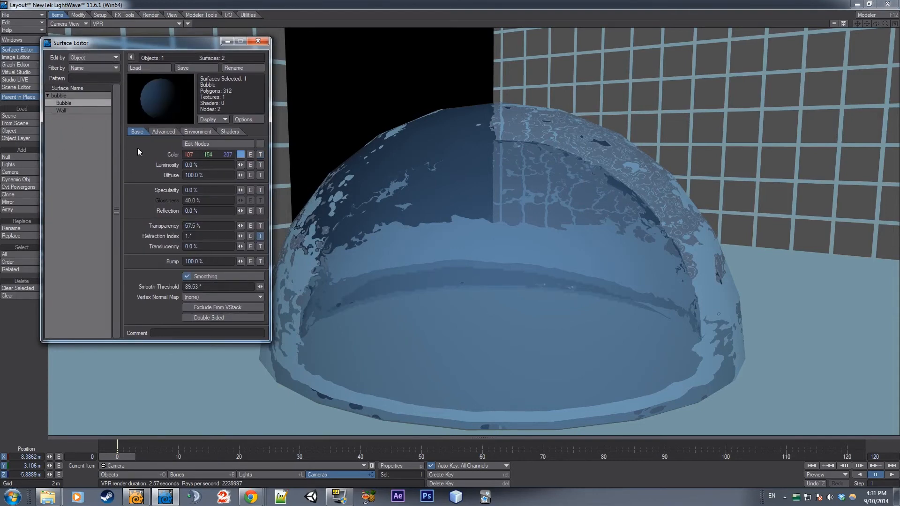
mouse_move(240, 211)
mouse_down()
mouse_move(290, 211)
mouse_move(240, 211)
mouse_up()
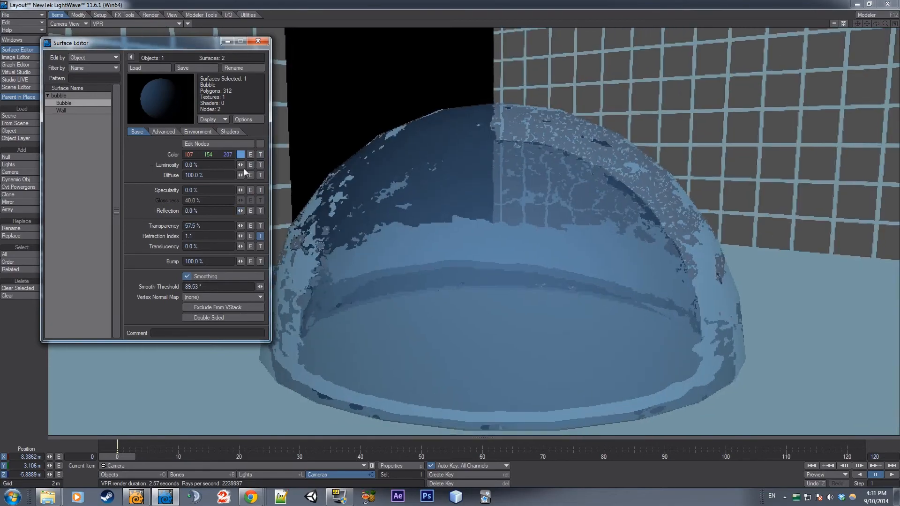
drag(241, 165, 297, 165)
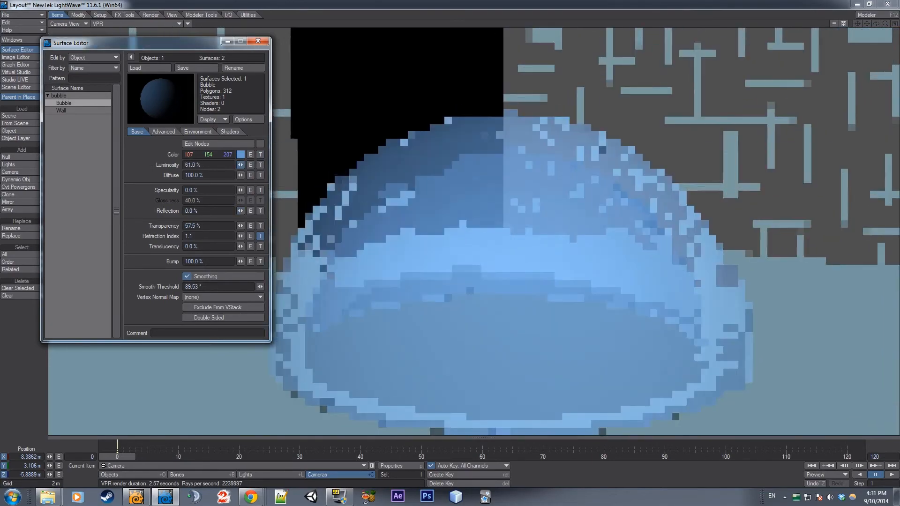
click(258, 40)
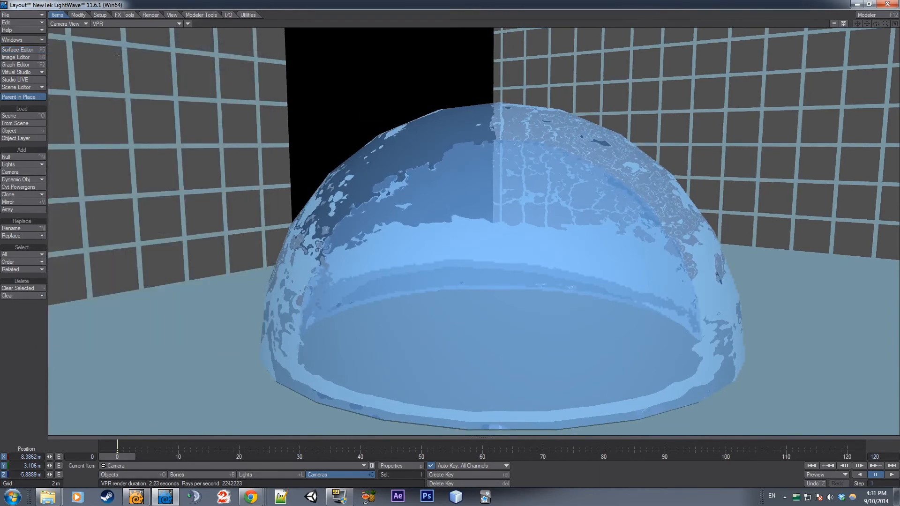
Select the bubble object and show the scene as Textured Shaded Solid in an angled Perspective view
key(shift+o)
click(122, 24)
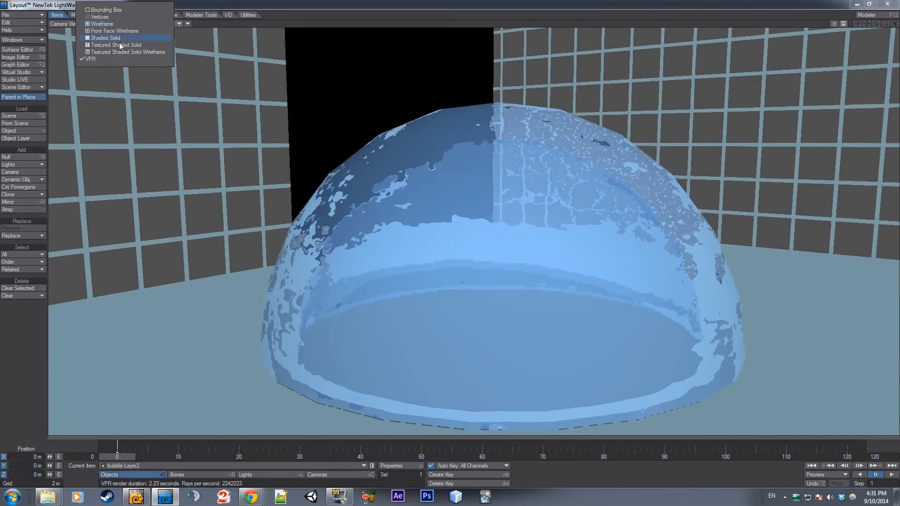
click(128, 62)
click(362, 226)
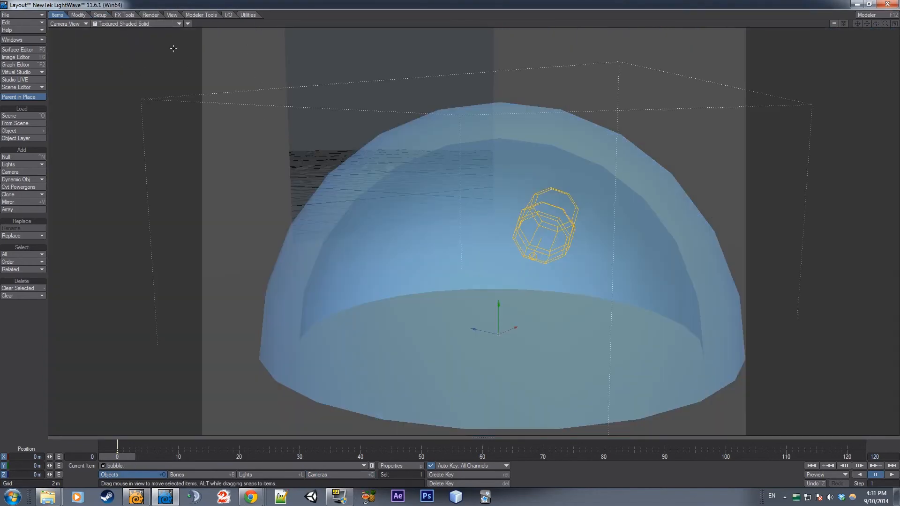
key(h)
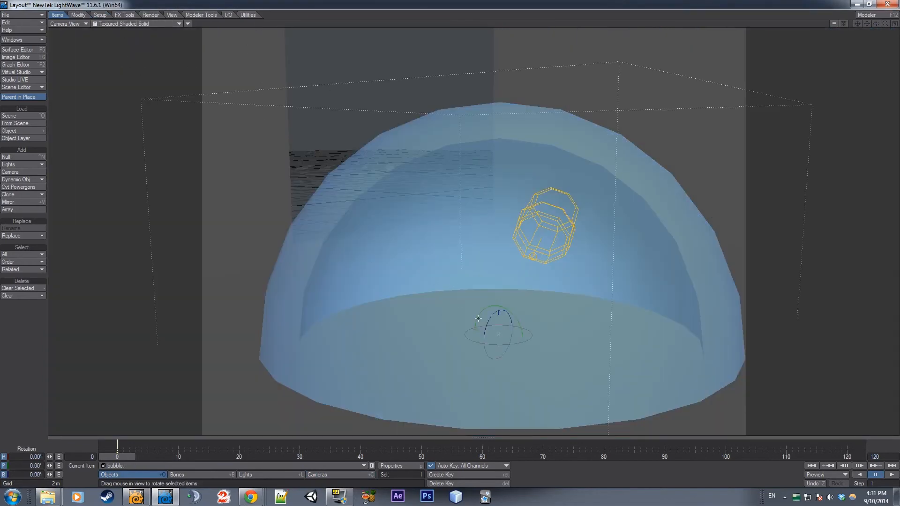
key(t)
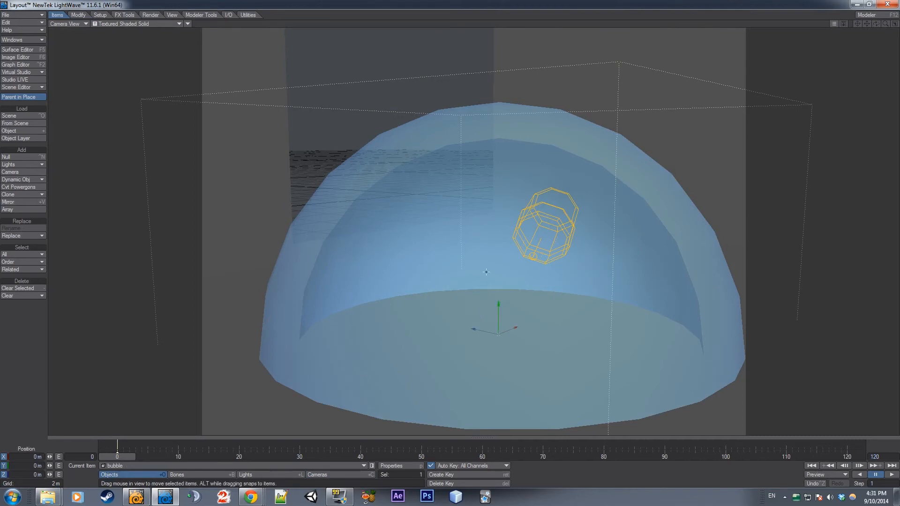
click(66, 23)
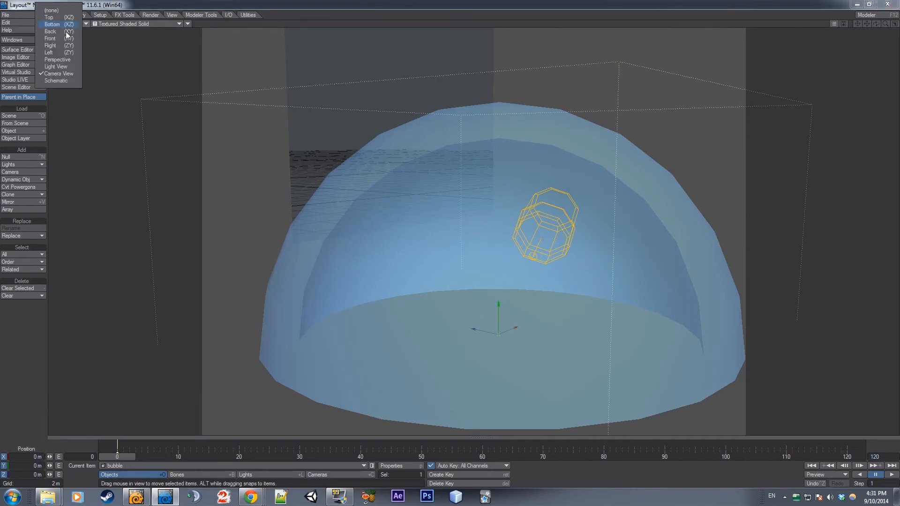
click(61, 60)
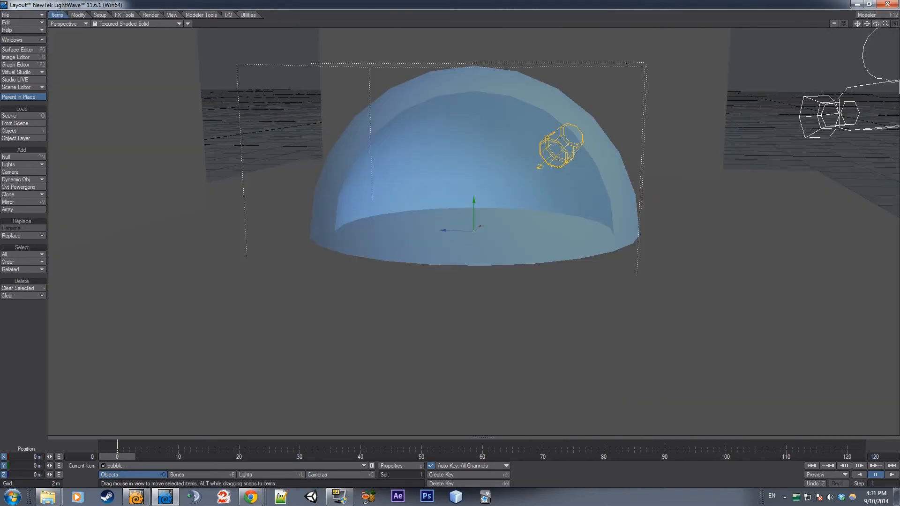
drag(875, 23, 854, 29)
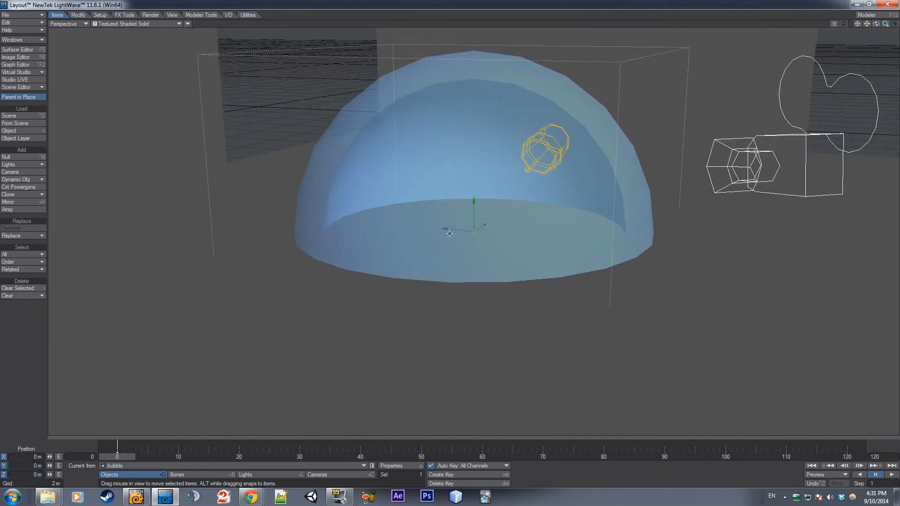
Keyframe the bubble's scale to about 0.022 at frame 0, 1.342 at frame 5 and 1.172 at frame 10
key(shift+h)
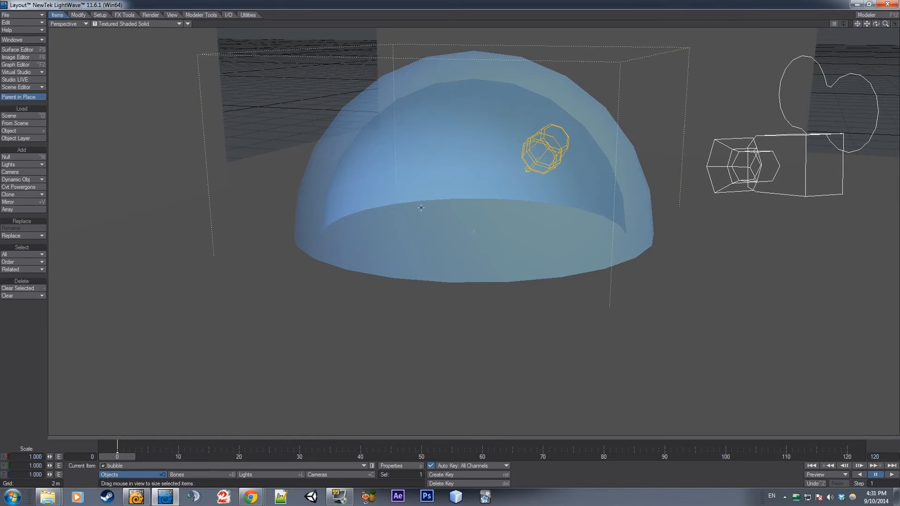
drag(485, 192, 367, 192)
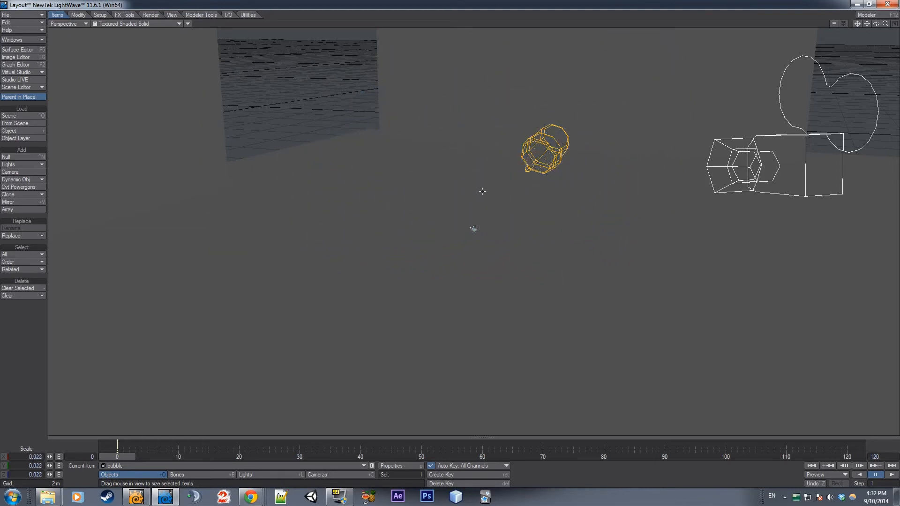
drag(109, 458, 148, 457)
drag(398, 211, 261, 382)
drag(144, 458, 175, 458)
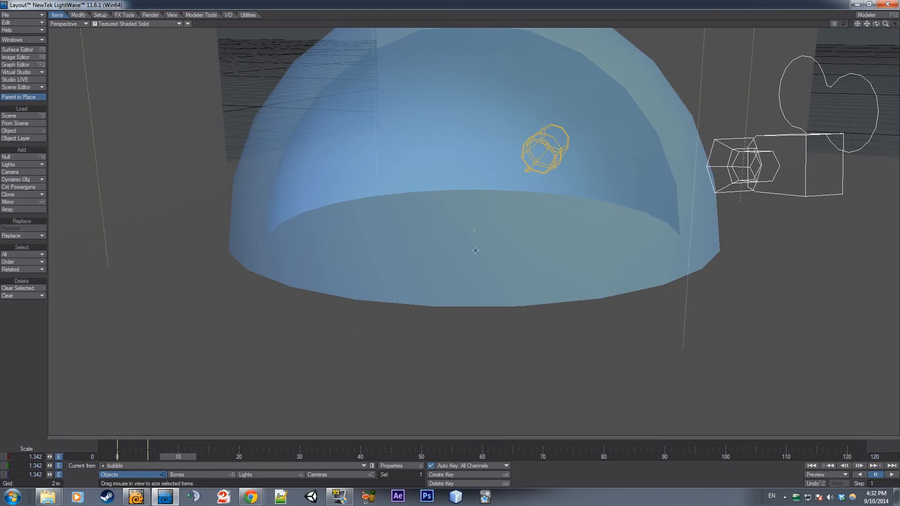
drag(461, 221, 431, 222)
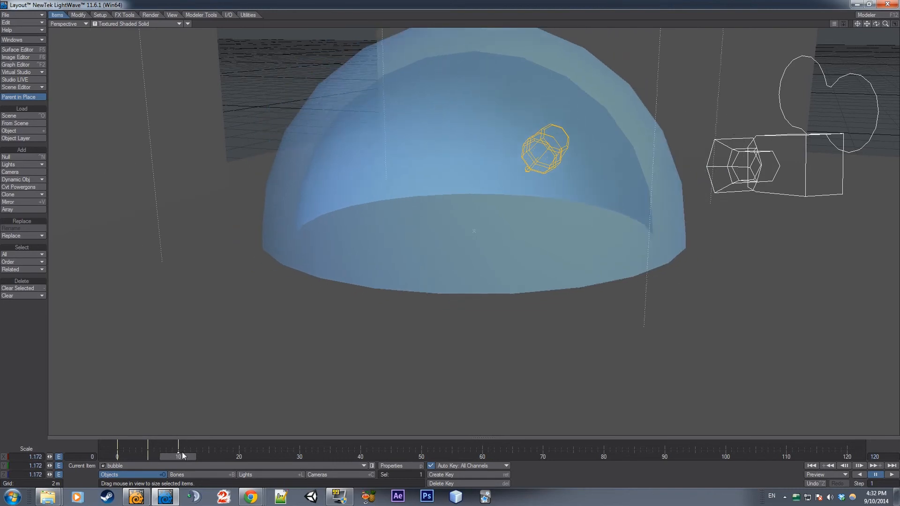
Play back the scale animation, switch the Perspective view to VPR and stop at frame 10 to inspect the dome up close
click(891, 474)
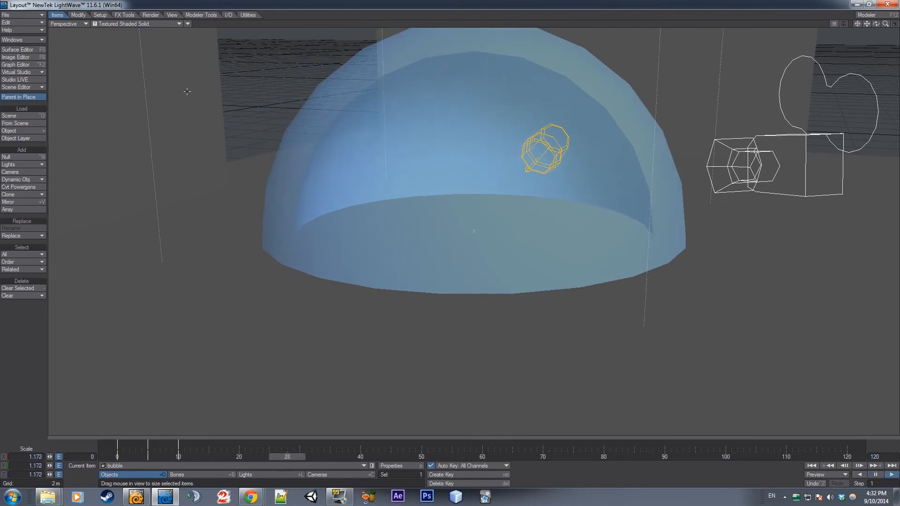
click(117, 24)
click(89, 58)
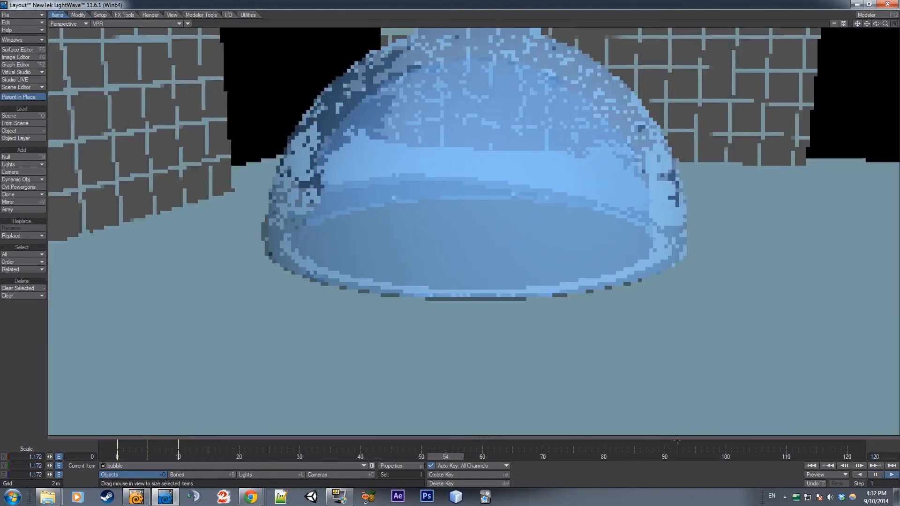
click(871, 475)
drag(541, 455, 178, 456)
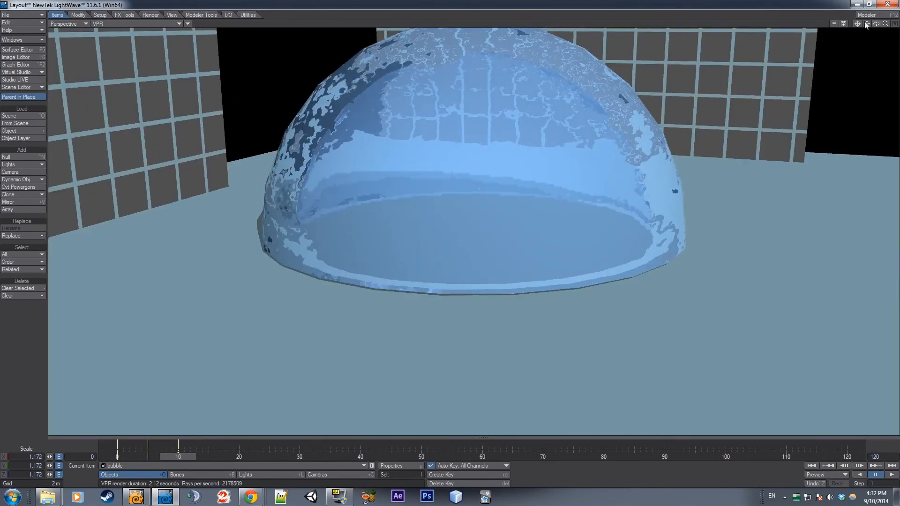
drag(866, 23, 864, 75)
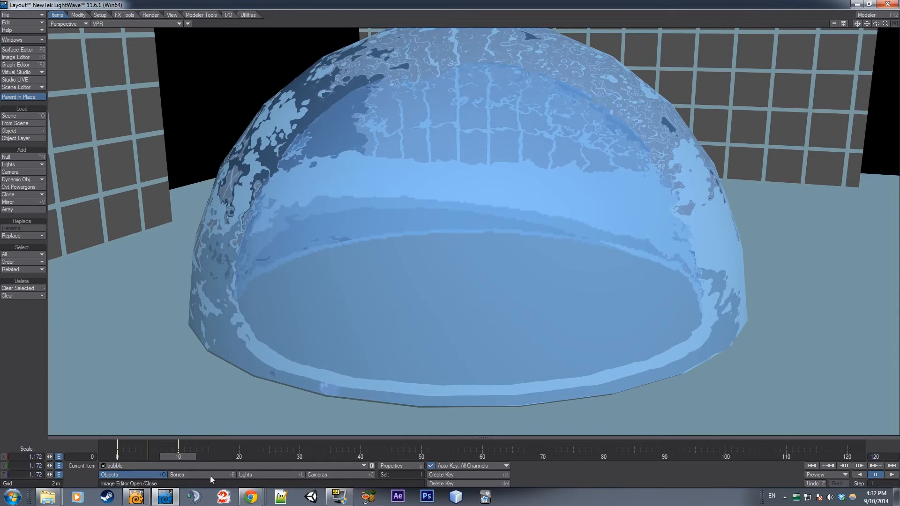
Switch to Modeler, show only the bubble dome's layer and examine the dome's thickness and inner faces from above and below
mouse_move(252, 501)
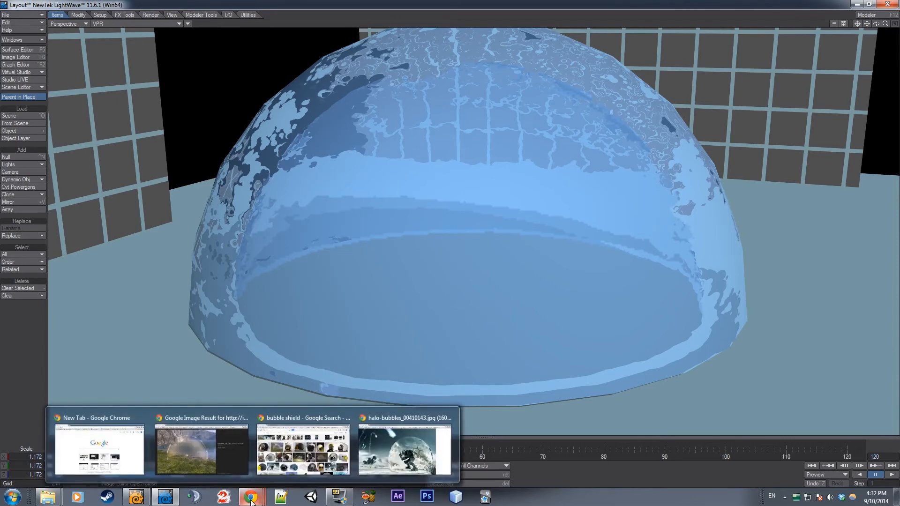
click(165, 497)
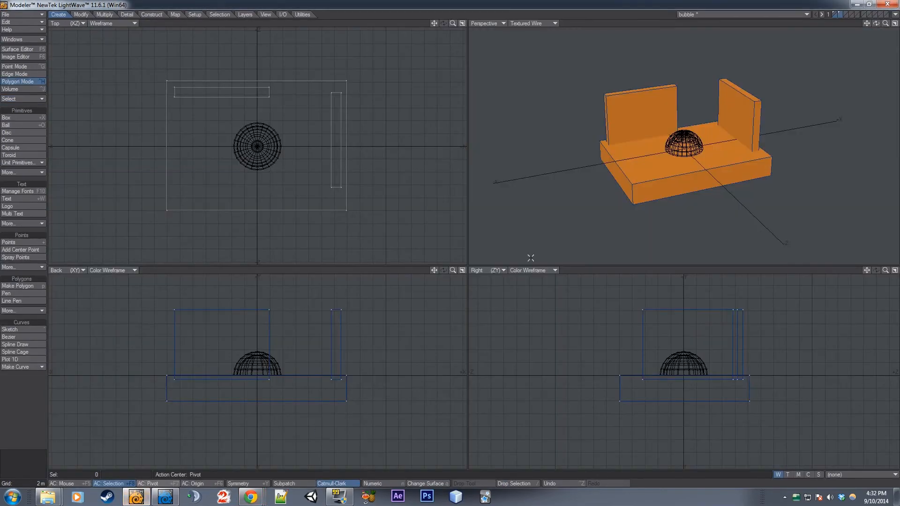
click(835, 13)
mouse_move(885, 24)
mouse_down()
mouse_move(897, 23)
mouse_move(886, 28)
mouse_up()
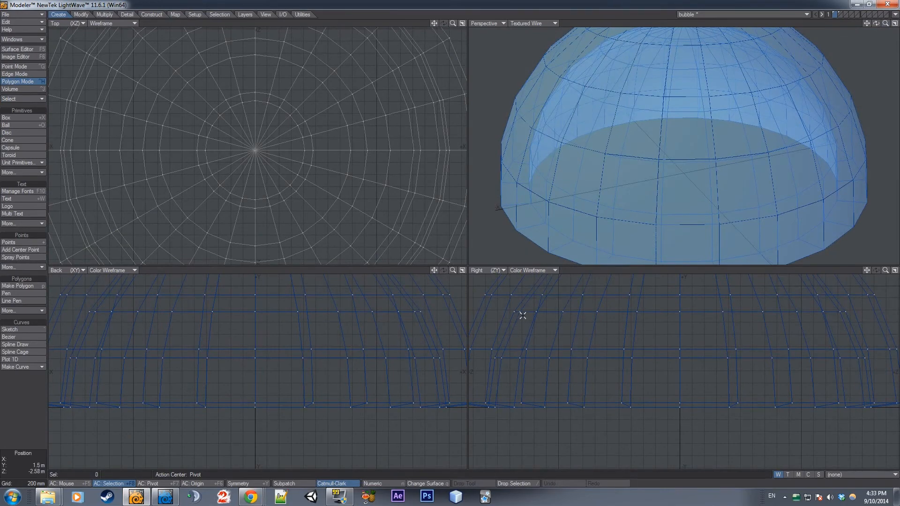
drag(522, 316, 519, 302)
mouse_move(876, 24)
mouse_down()
mouse_move(843, 27)
mouse_move(877, 25)
mouse_move(868, 23)
mouse_up()
key(slash)
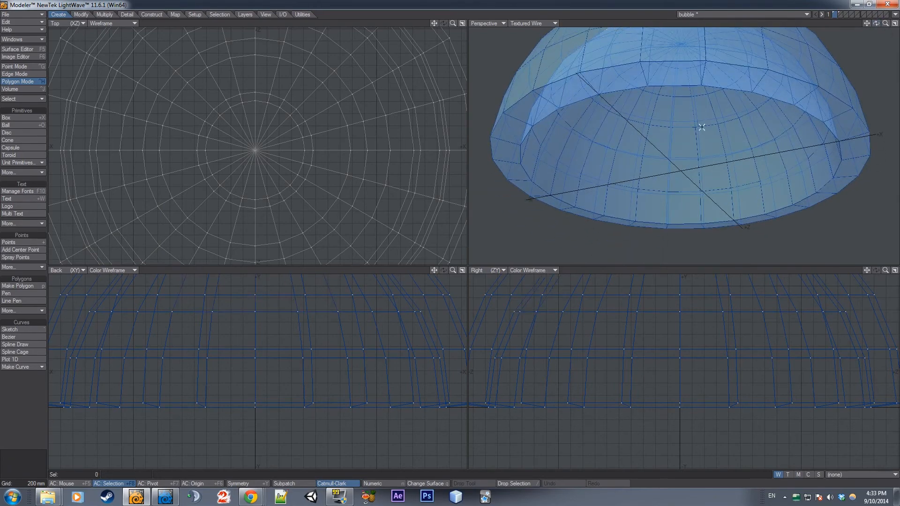
drag(711, 134, 657, 141)
key(slash)
Return to Layout and make the Bubble surface double sided in the Surface Editor
click(169, 499)
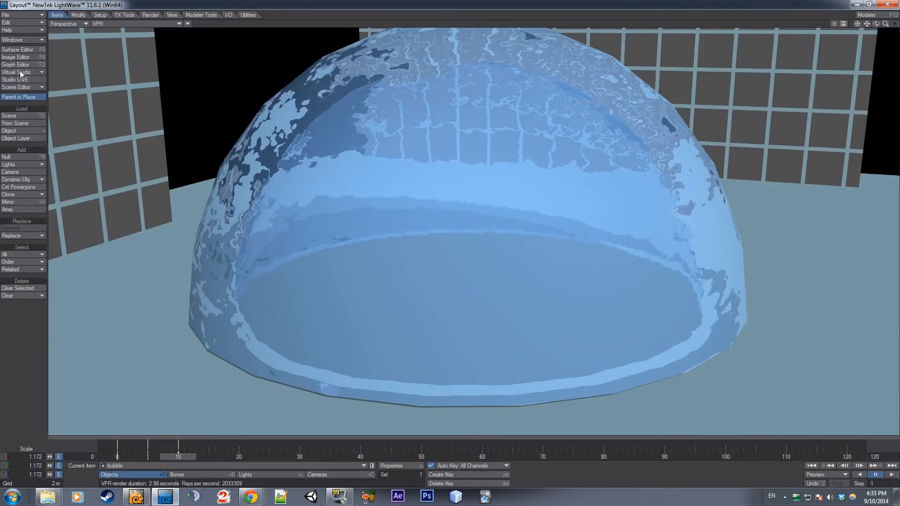
click(20, 49)
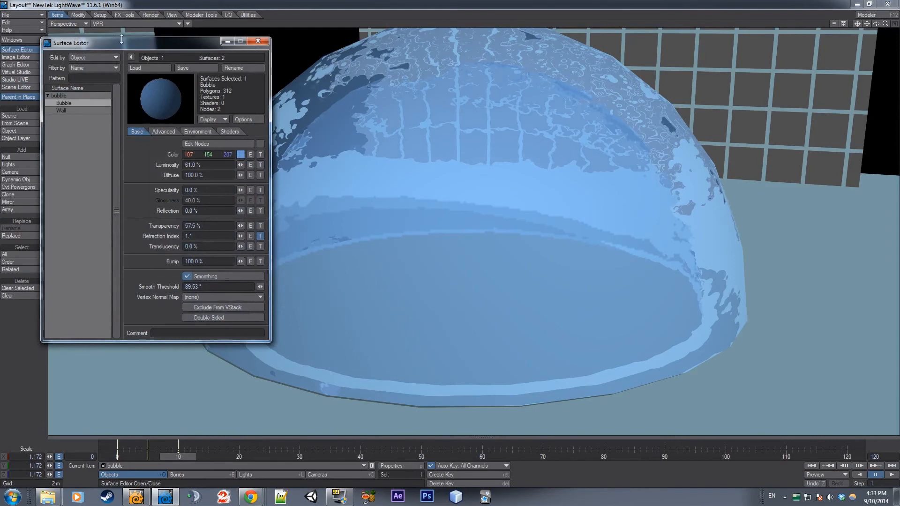
drag(130, 46, 145, 28)
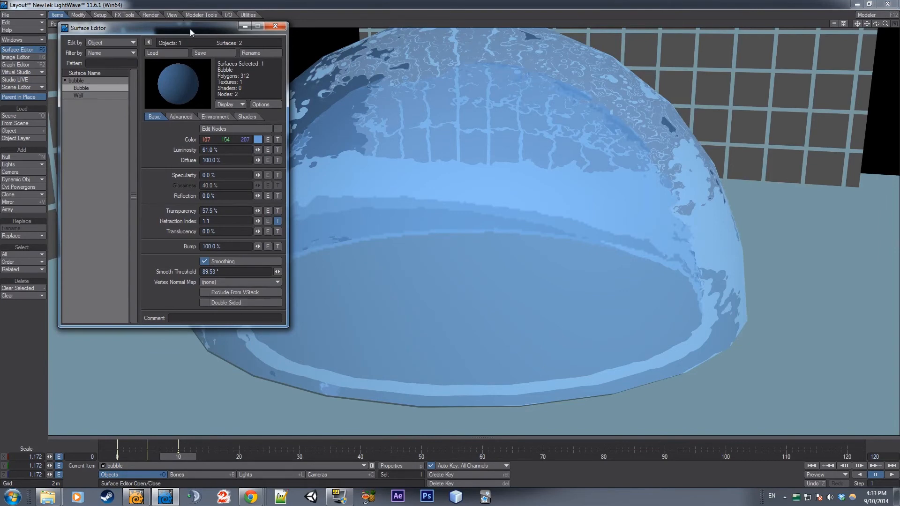
drag(189, 29, 150, 57)
click(181, 325)
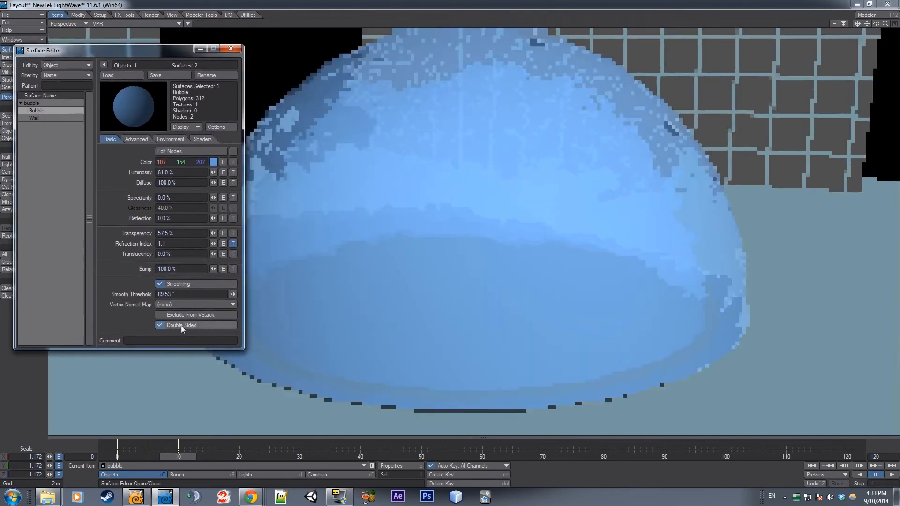
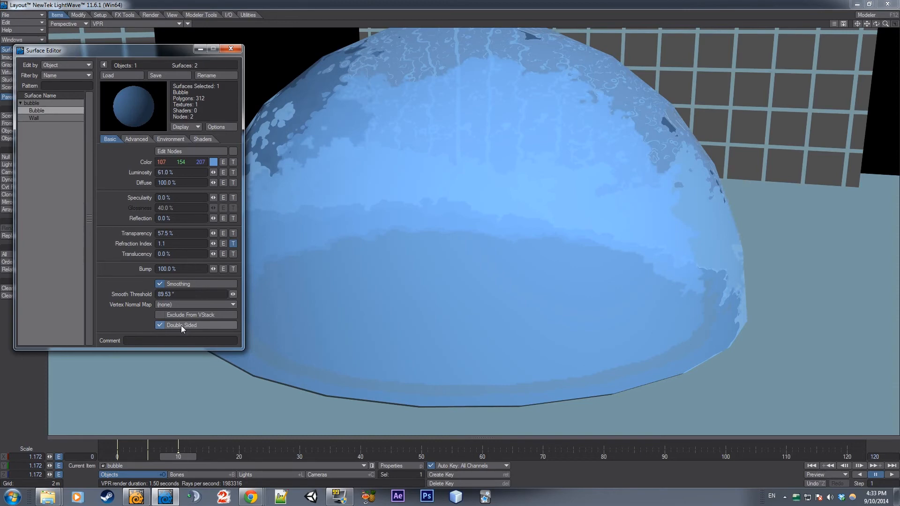
Turn off double sided for the Bubble surface, switch to Modeler and examine the dome's profile and hollow underside
click(181, 326)
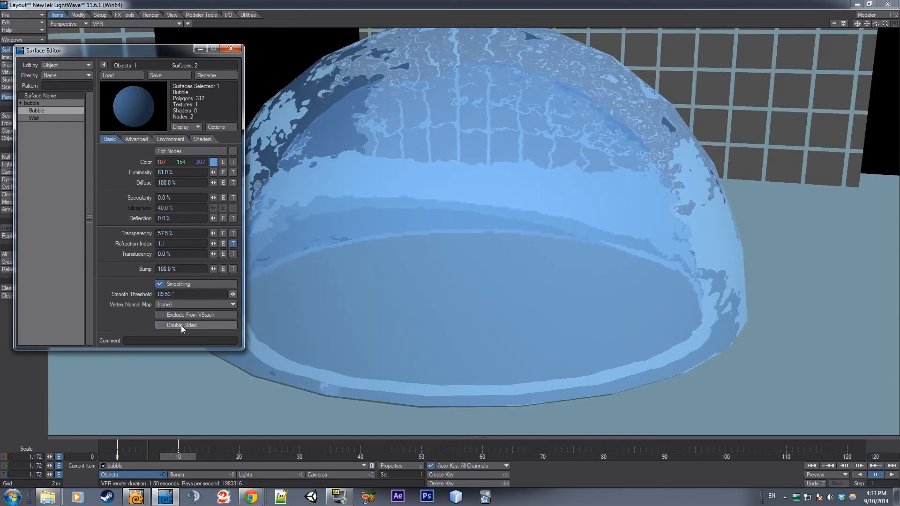
click(165, 497)
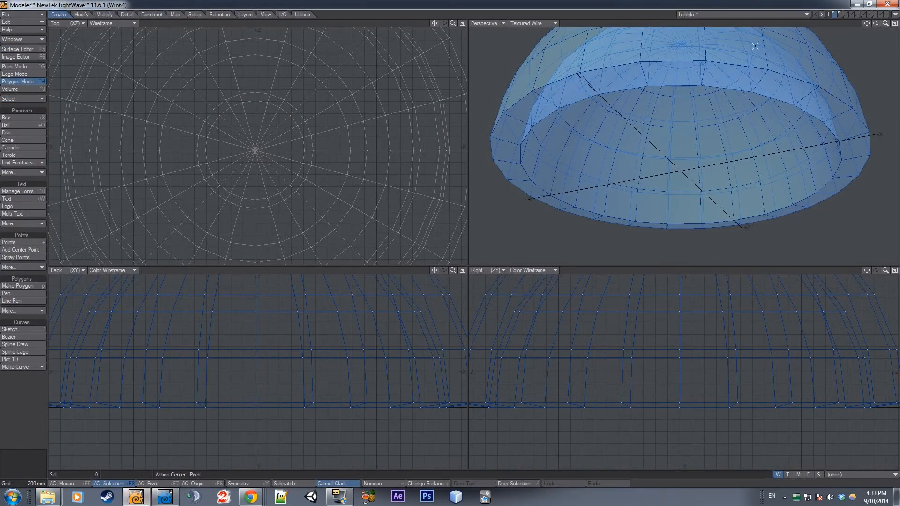
drag(884, 24, 695, 50)
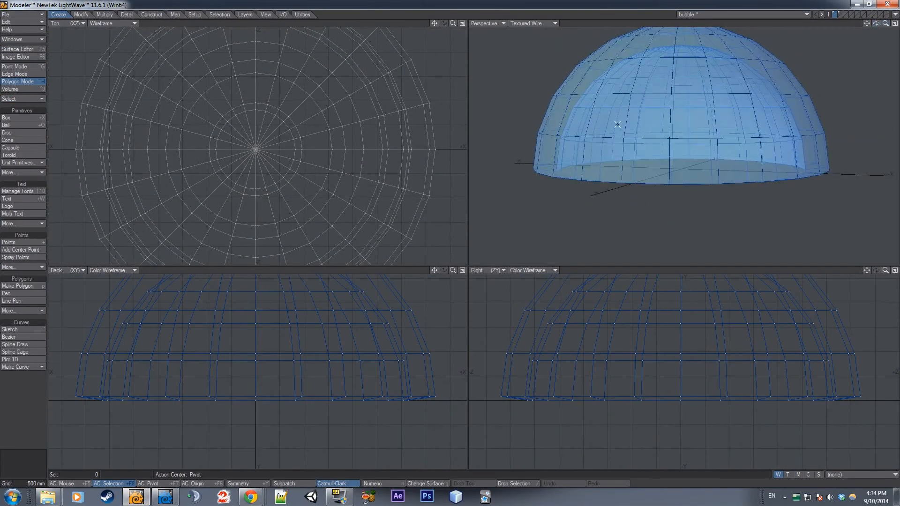
drag(876, 23, 880, 27)
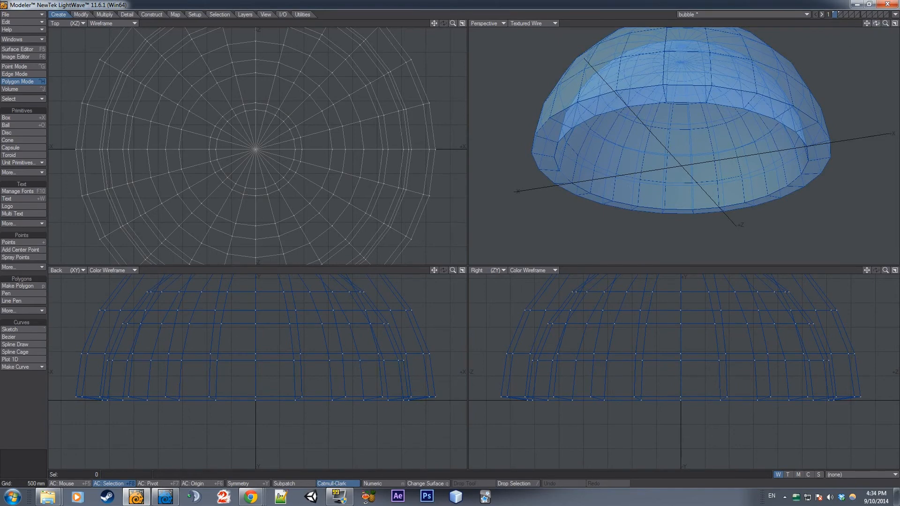
drag(875, 23, 847, 42)
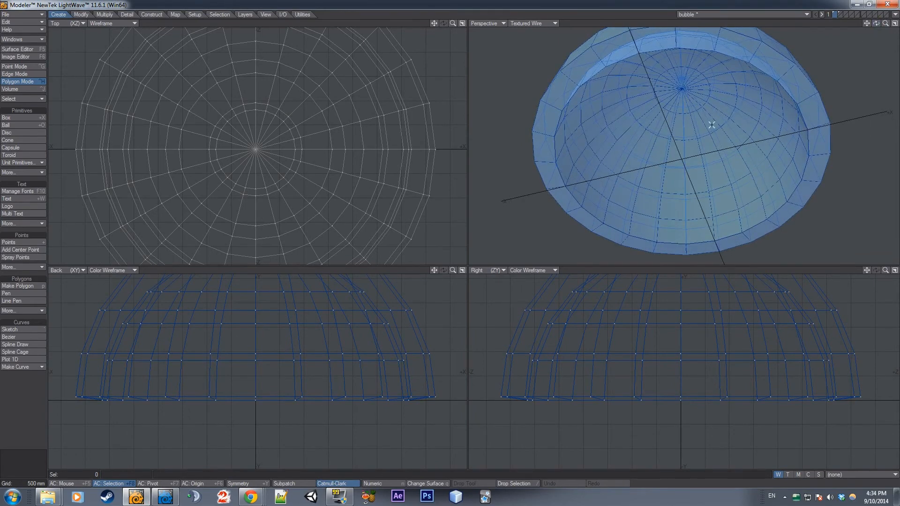
drag(711, 124, 664, 133)
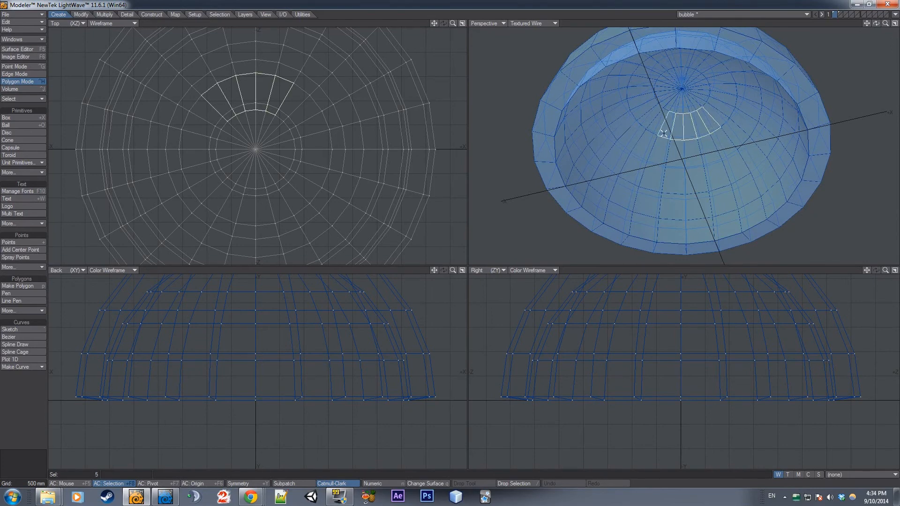
drag(885, 23, 896, 24)
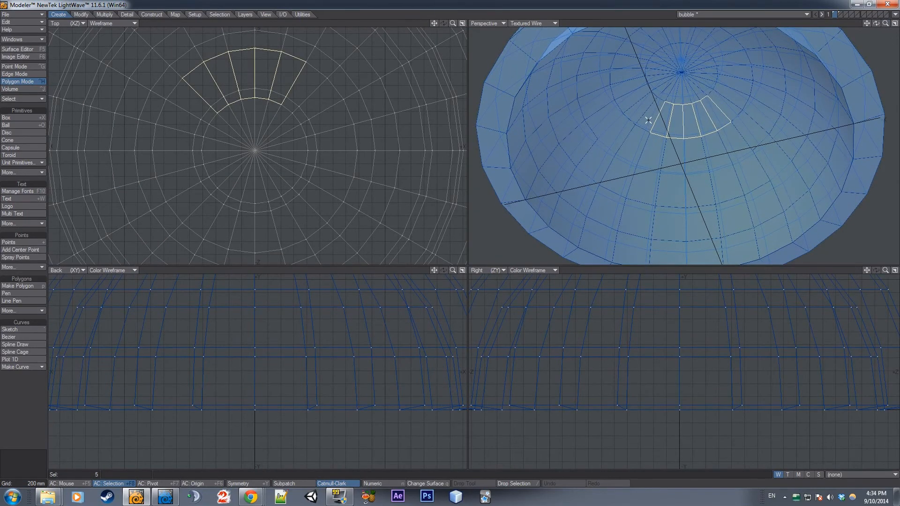
click(678, 105)
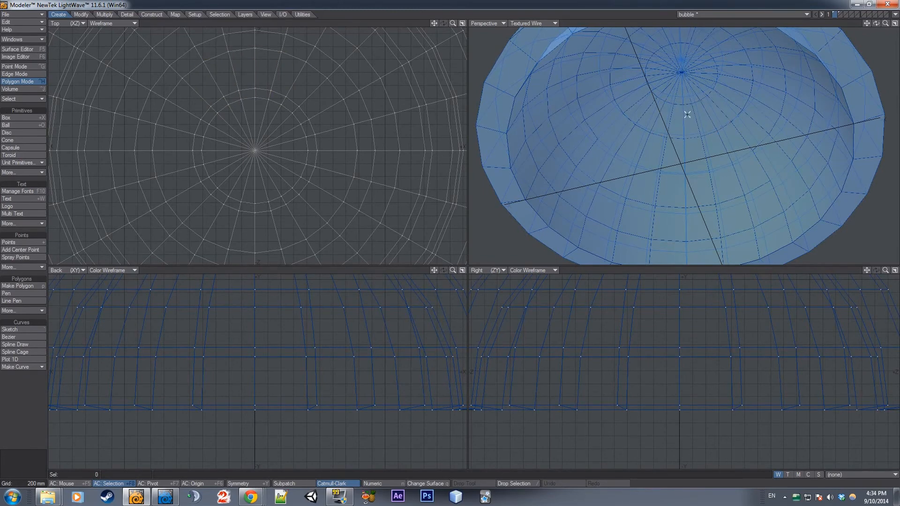
drag(682, 114, 694, 158)
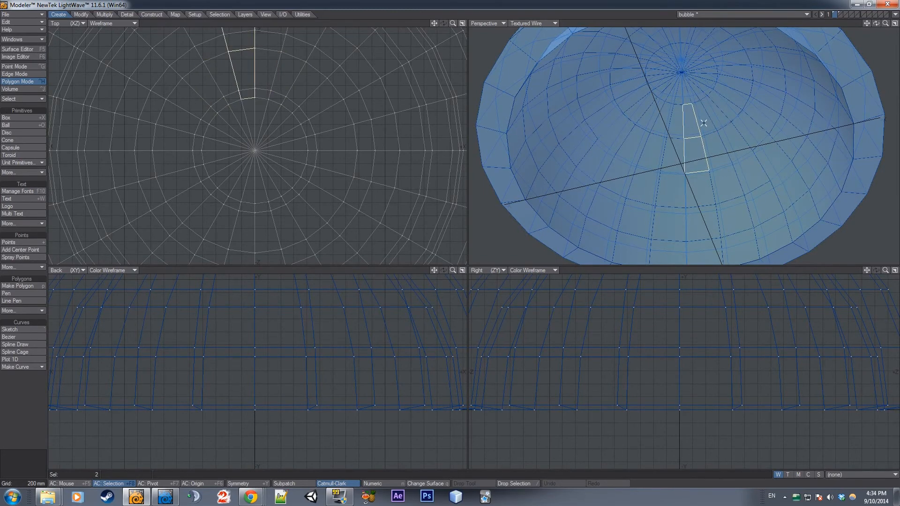
key(slash)
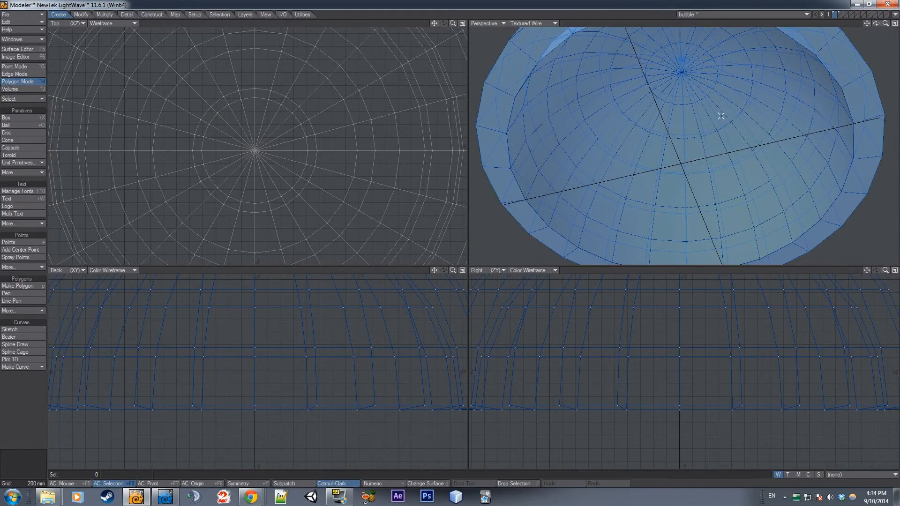
Select a polygon loop near the top of the dome's inner shell and expand the selection to the whole inner shell
drag(721, 116, 675, 129)
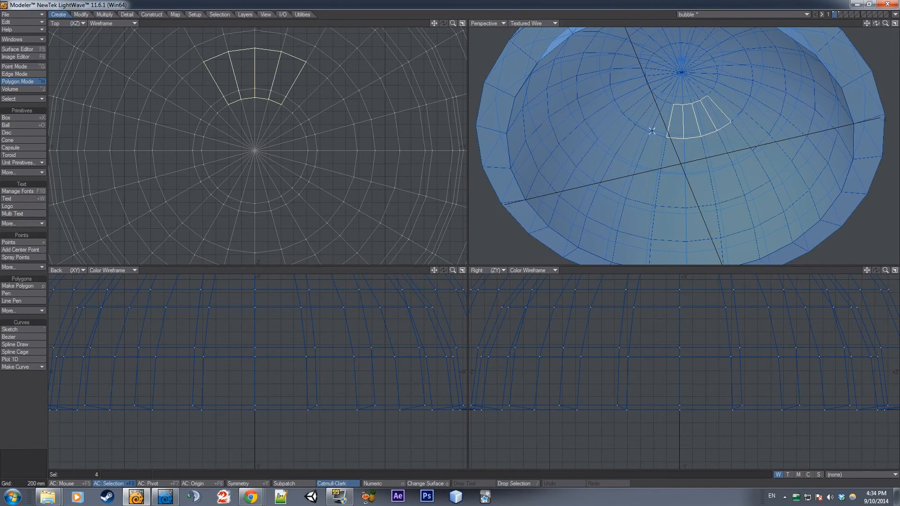
click(215, 15)
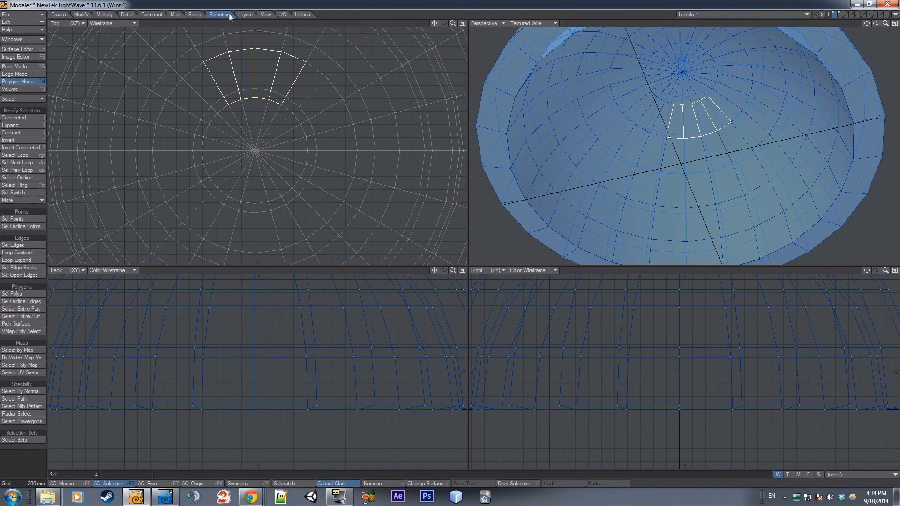
click(28, 157)
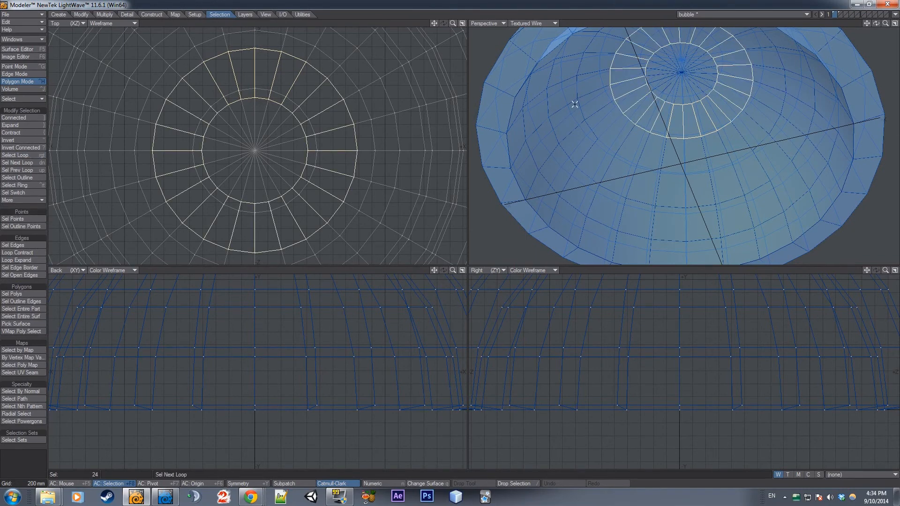
key(shift+bracketright)
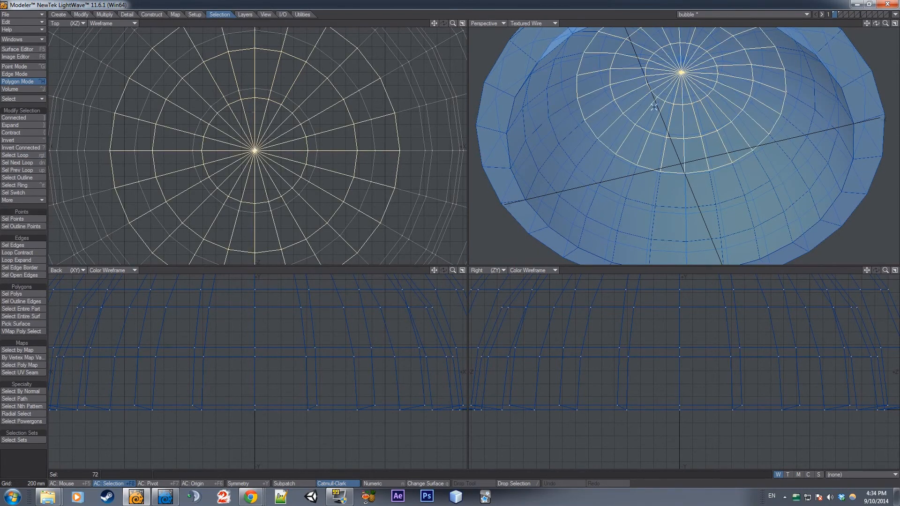
key(shift+bracketleft)
key(shift+bracketright)
click(26, 124)
click(25, 124)
click(25, 124)
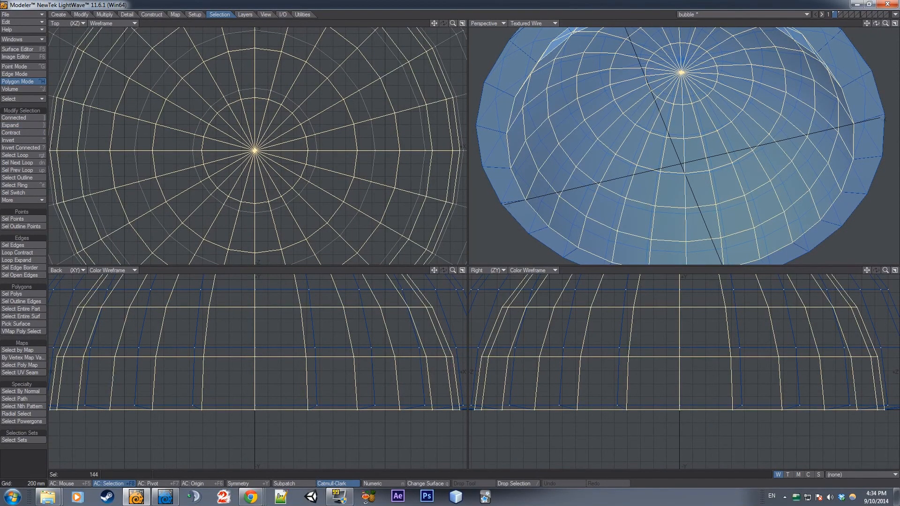
Scale up the selected inner shell until its rim sits just inside the outer shell, making the dome wall thinner
key(a)
drag(884, 25, 881, 26)
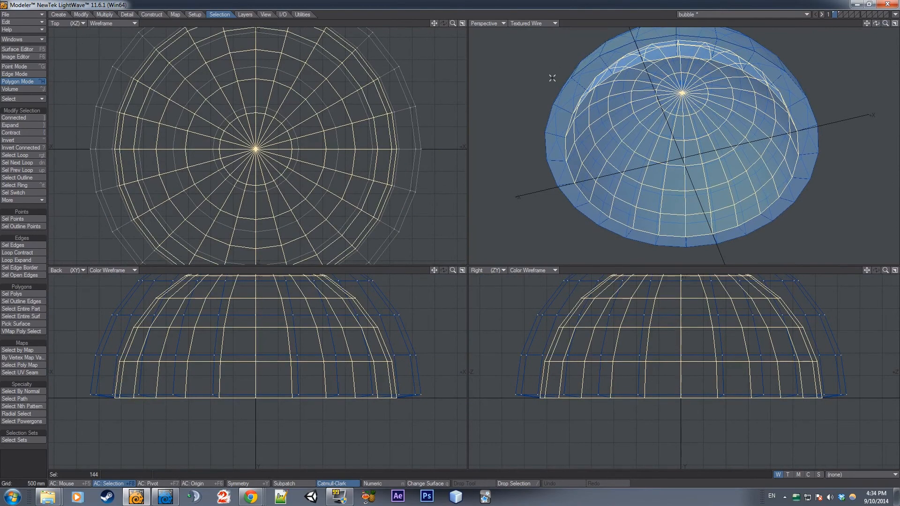
key(shift+h)
drag(215, 334, 228, 333)
key(Return)
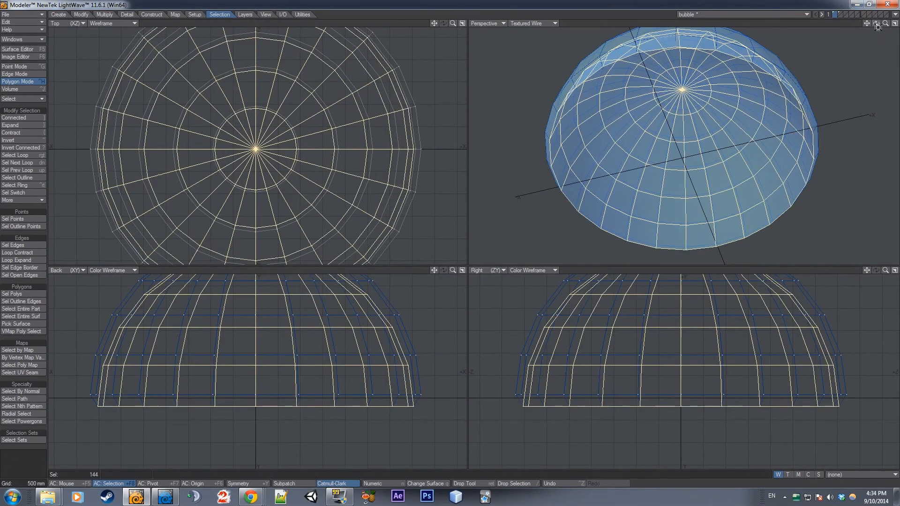
mouse_move(877, 25)
mouse_down()
mouse_move(877, 47)
mouse_move(876, 25)
mouse_up()
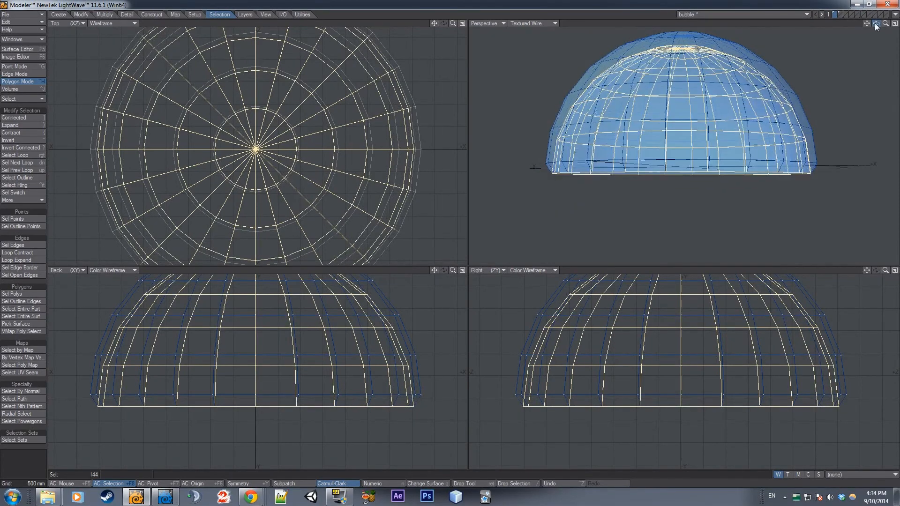
key(shift+h)
drag(197, 366, 200, 366)
key(Return)
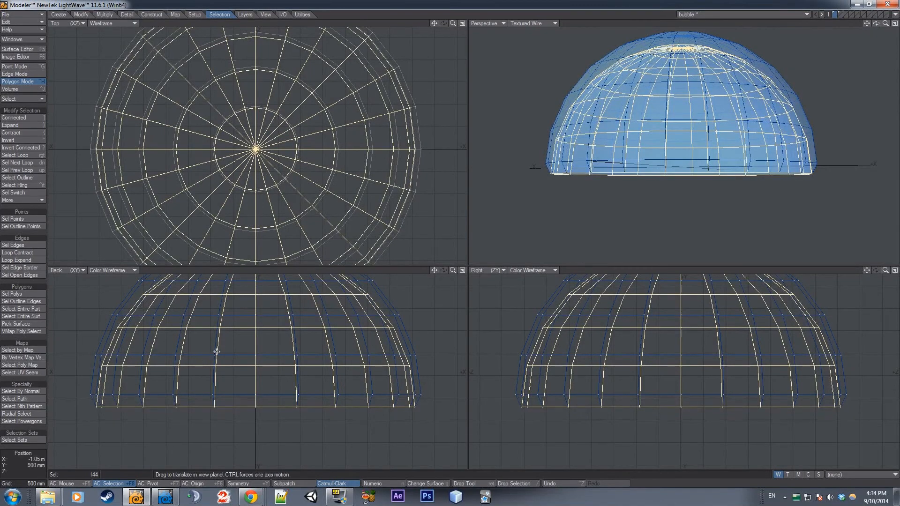
Try to squash the inner shell vertically to 91%, compare it with the outer shell and undo the stretch
key(h)
drag(232, 337, 231, 333)
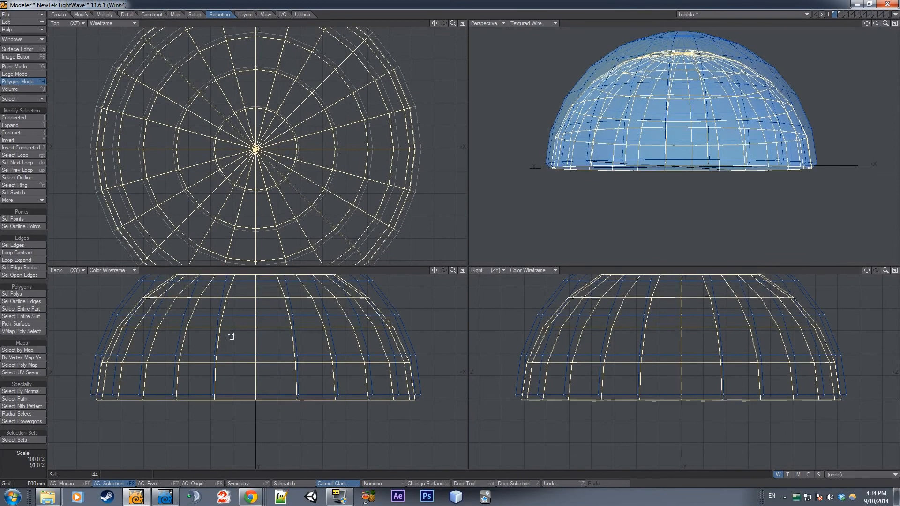
drag(436, 270, 435, 324)
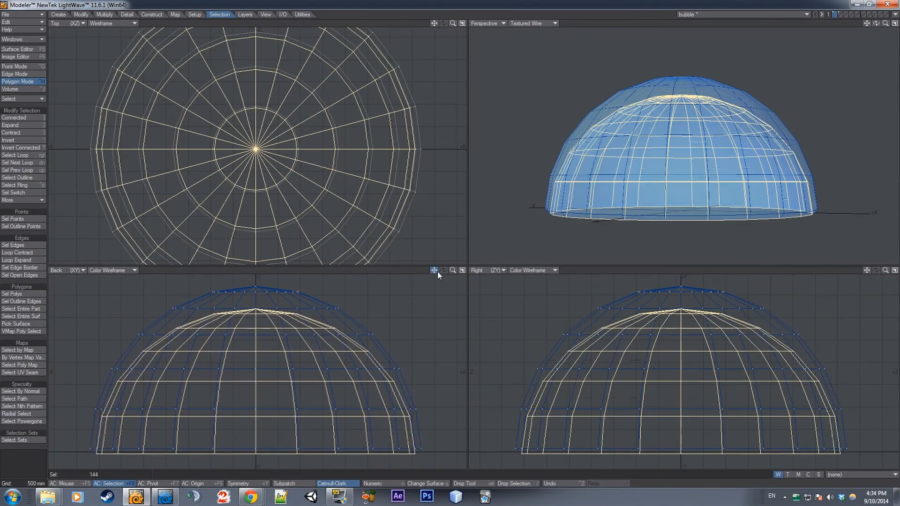
key(ctrl+z)
Move the inner shell up so its base and rings line up with the outer shell, and drop the selection
key(h)
key(t)
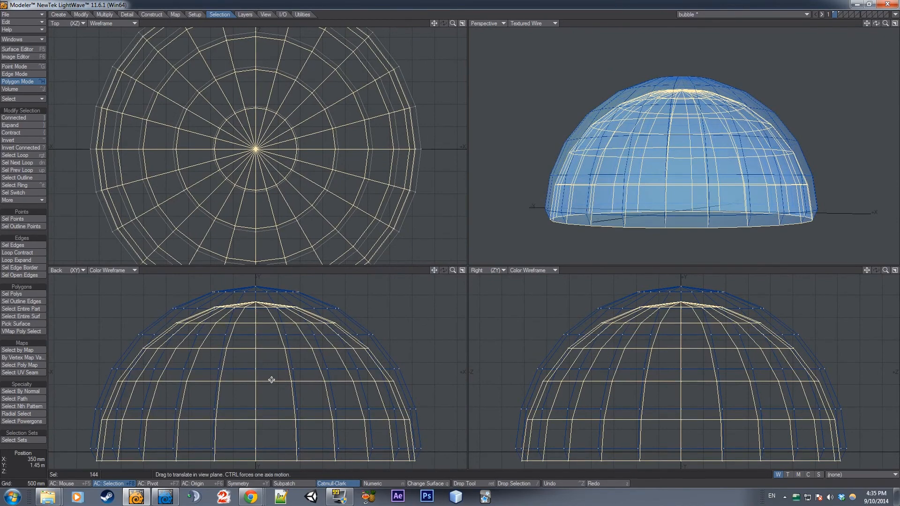
mouse_move(272, 375)
mouse_down()
mouse_move(272, 365)
mouse_move(271, 379)
mouse_up()
key(slash)
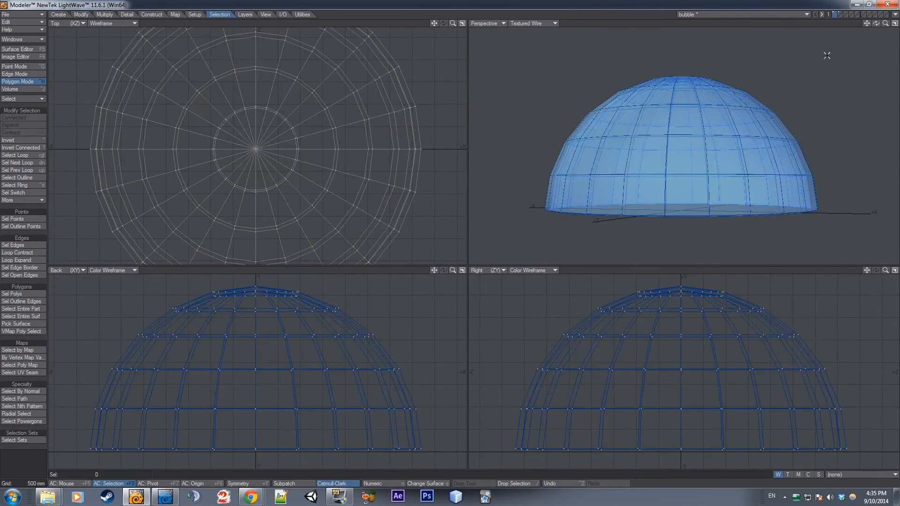
Return to Layout and orbit around the thinner dome to examine its refraction in VPR with double sided off
drag(885, 24, 872, 29)
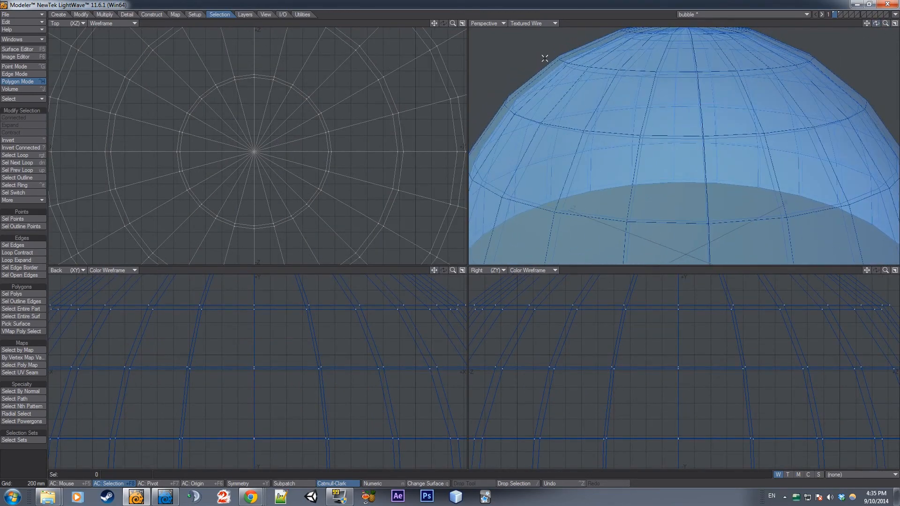
click(160, 499)
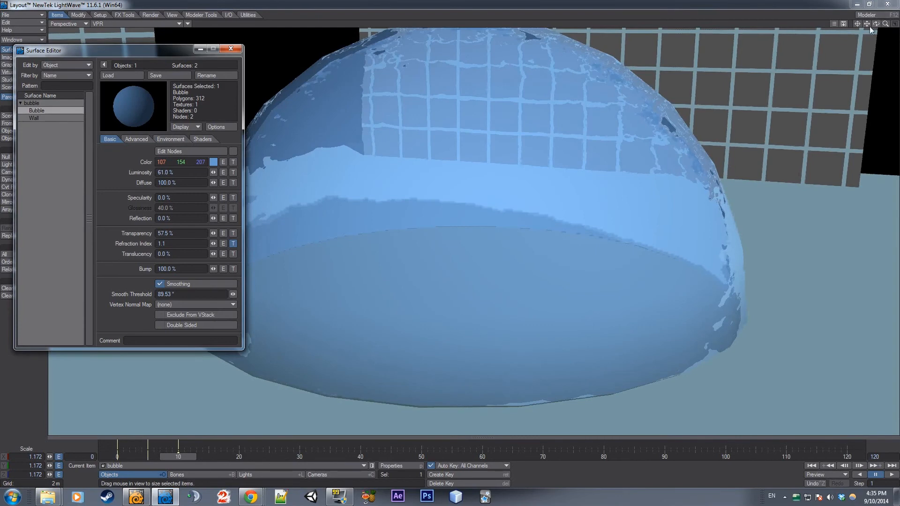
drag(876, 23, 883, 26)
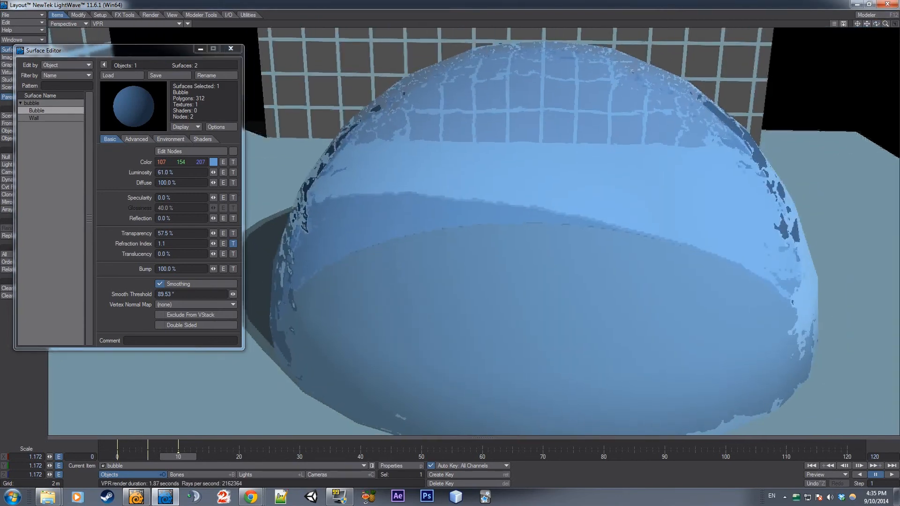
click(181, 323)
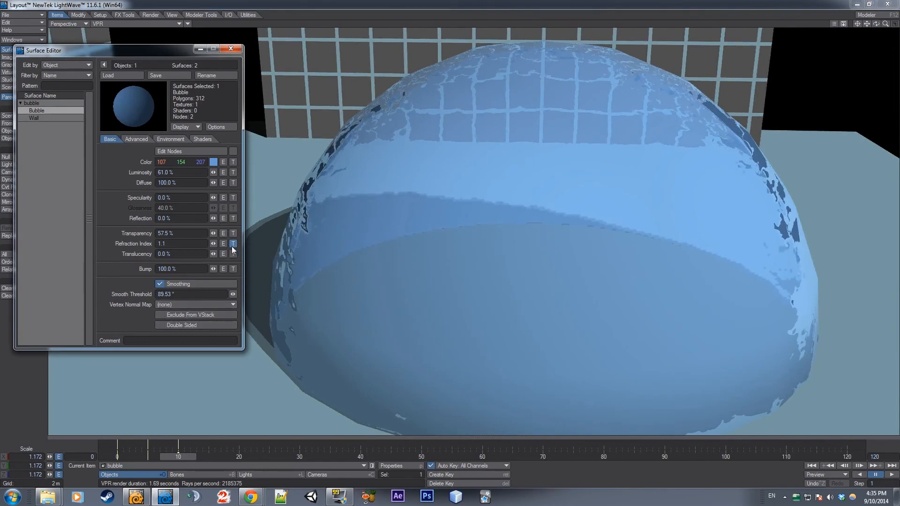
Add a Turbulence procedural texture to the Bubble surface's color and close the Texture Editor
click(233, 162)
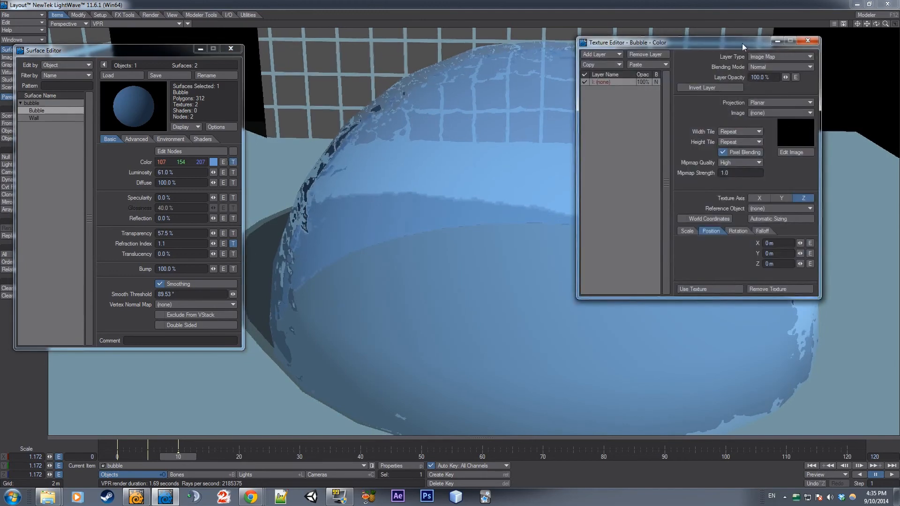
drag(741, 43, 482, 57)
click(530, 125)
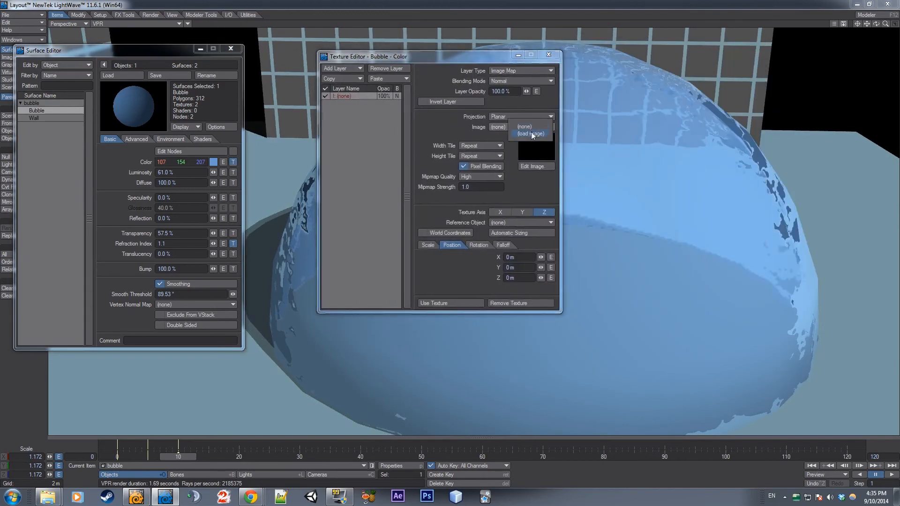
click(531, 133)
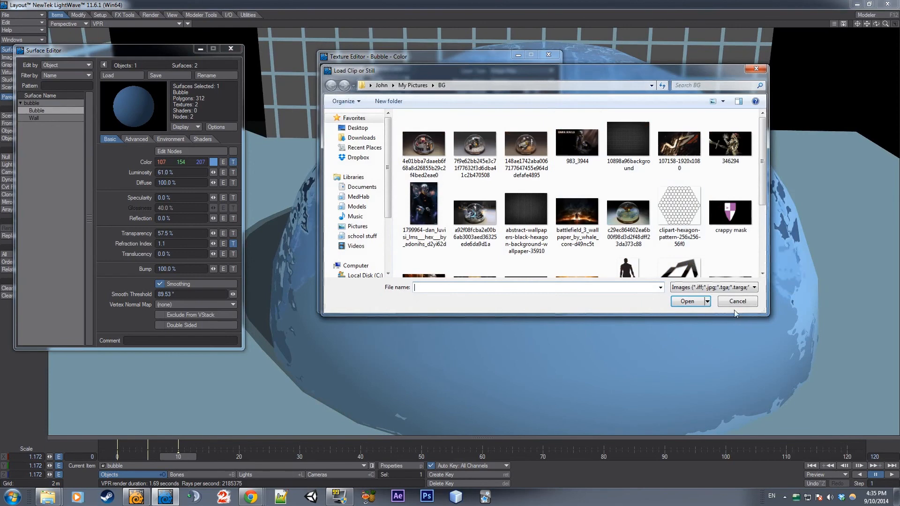
click(736, 301)
click(538, 71)
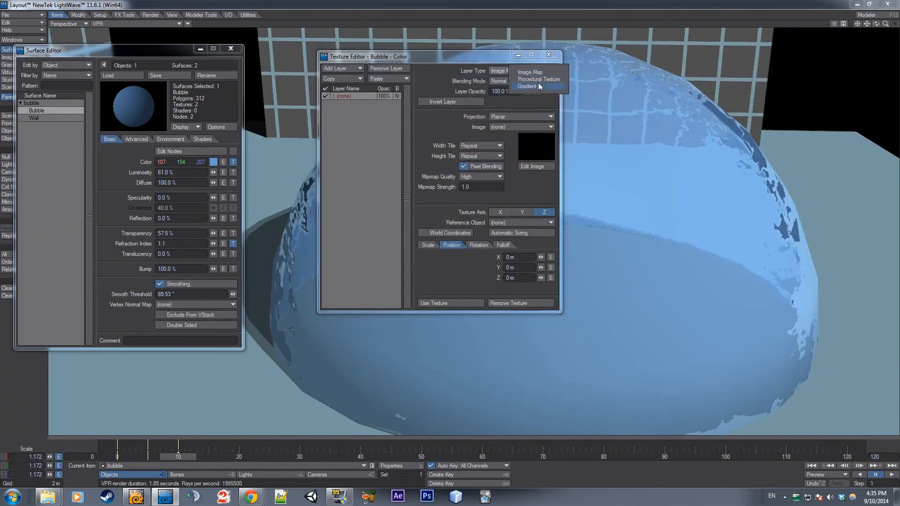
click(545, 79)
drag(475, 57, 296, 50)
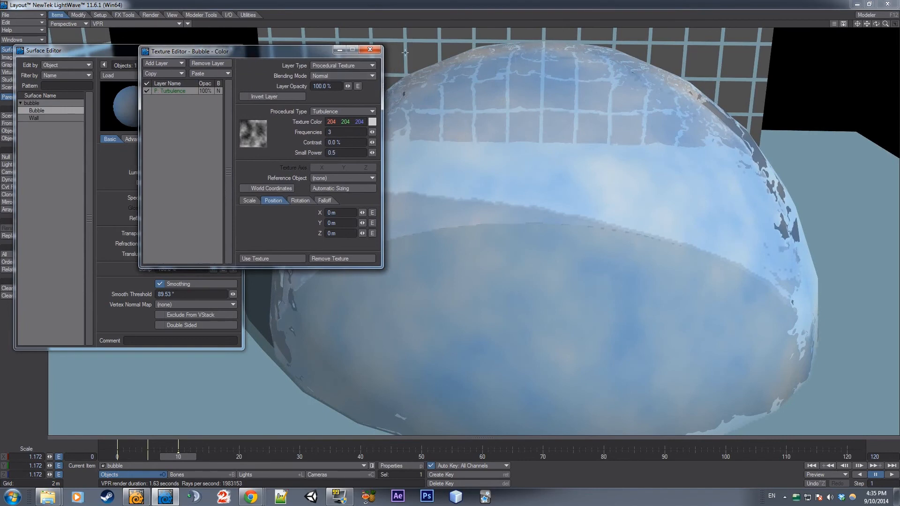
click(377, 50)
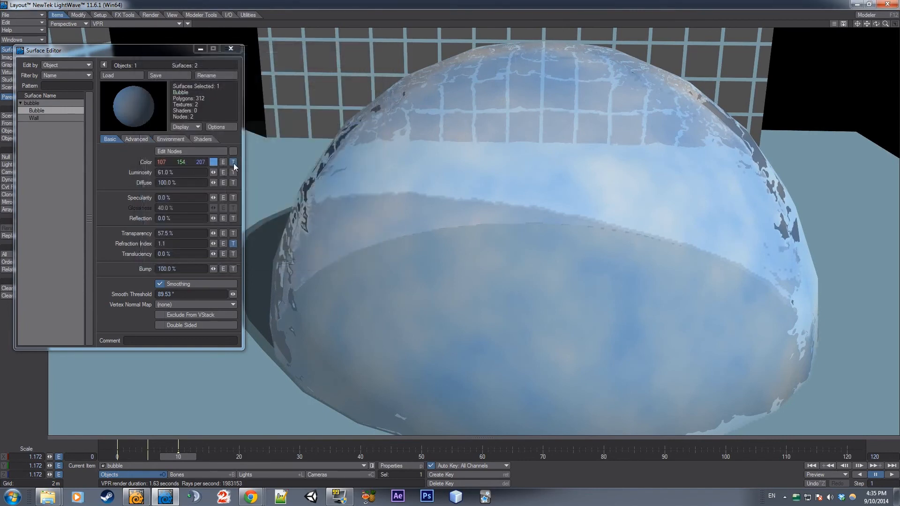
Remove the color texture from the Bubble surface
shift+click(233, 162)
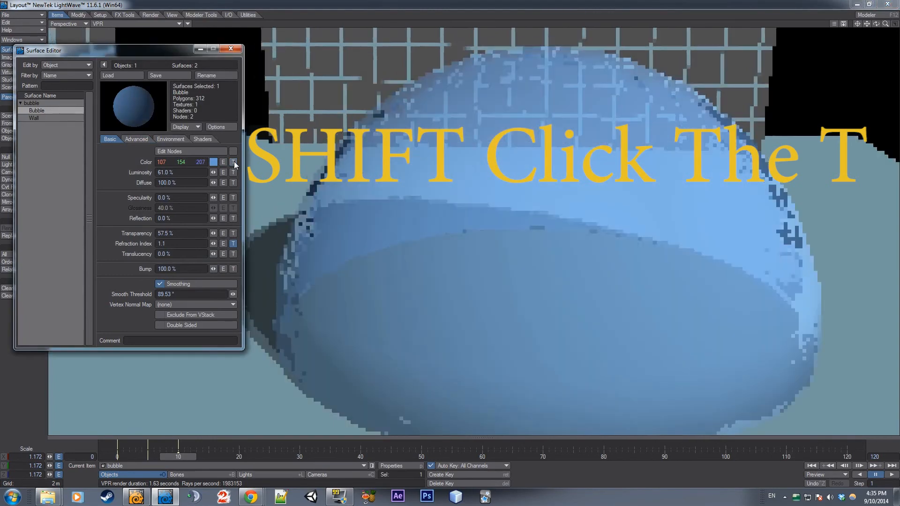
click(232, 162)
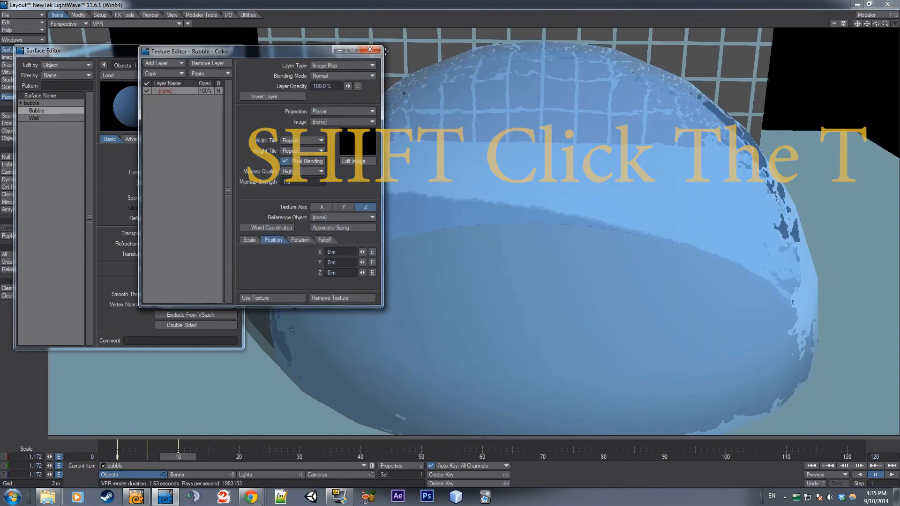
click(368, 51)
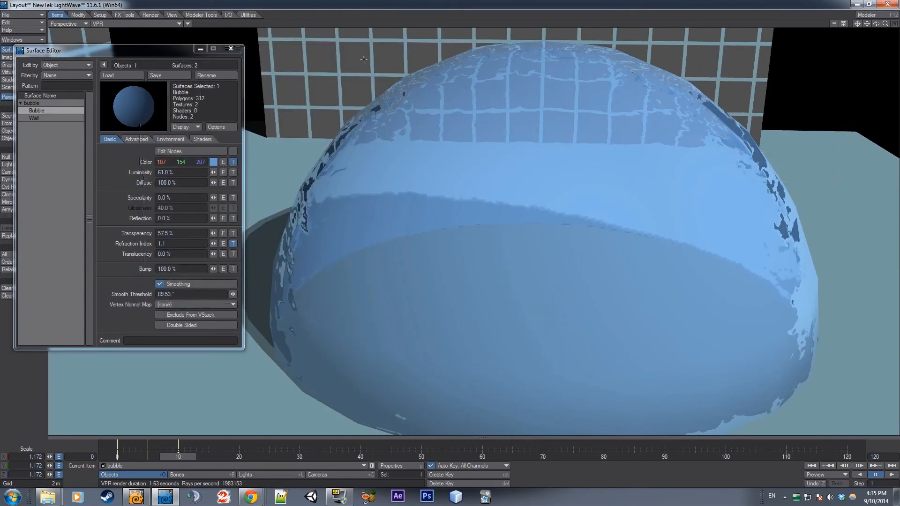
shift+click(232, 162)
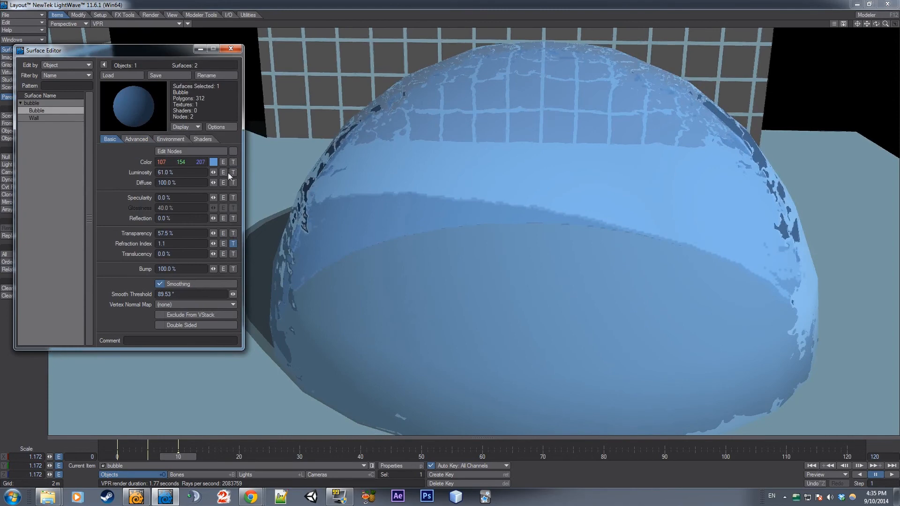
Try a Dots and a Veins procedural texture on the Bubble surface's transparency
click(233, 233)
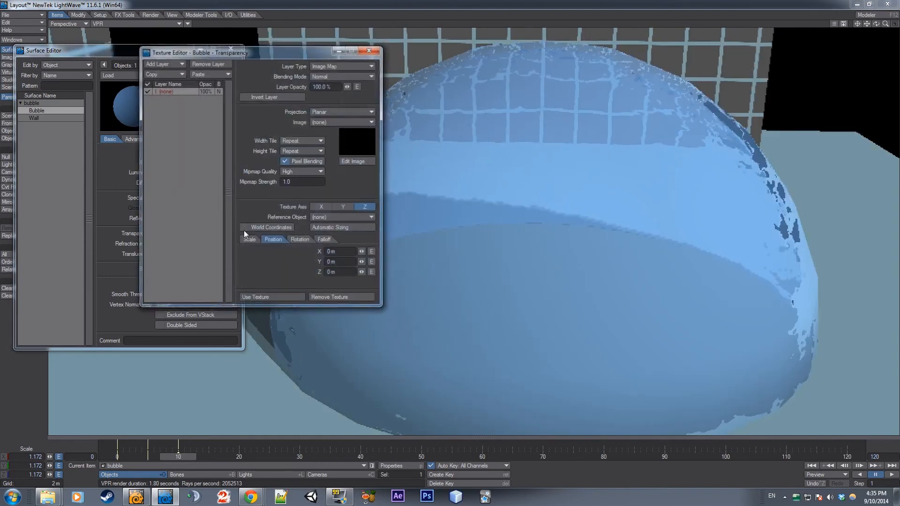
click(340, 125)
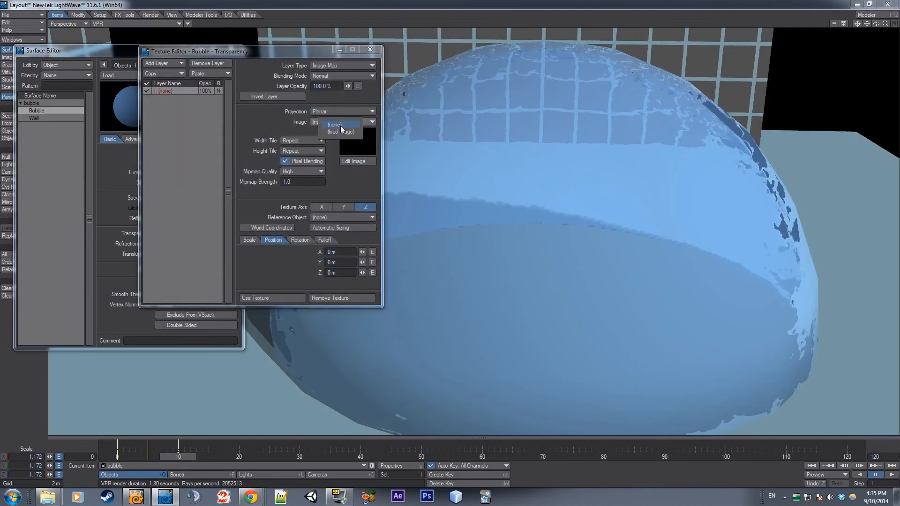
click(331, 69)
click(330, 76)
click(319, 111)
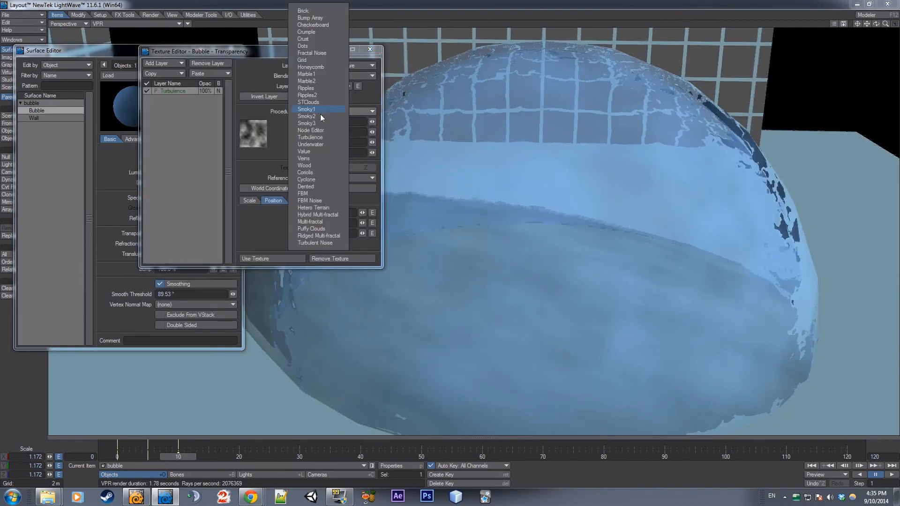
click(321, 45)
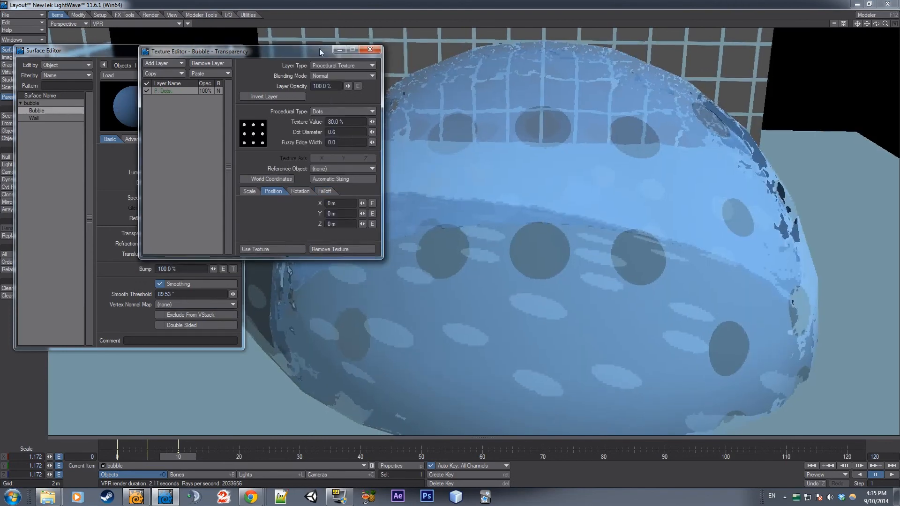
click(320, 109)
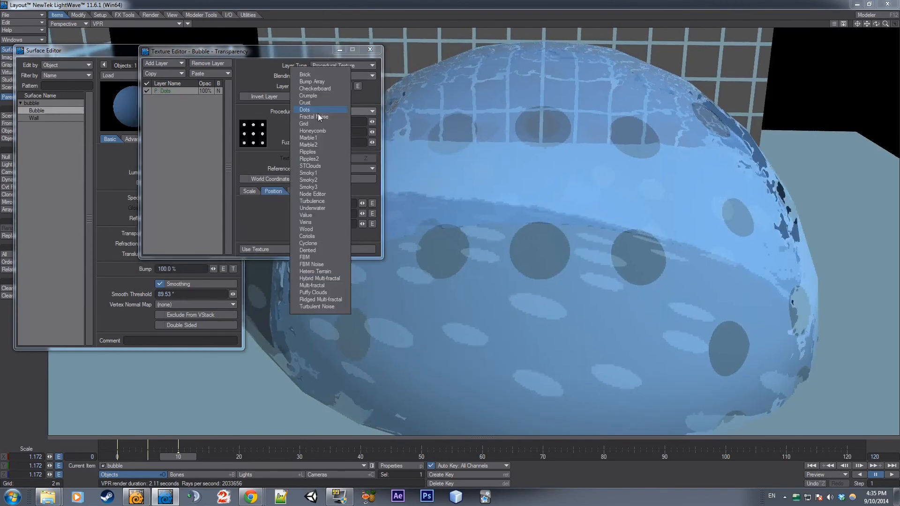
click(314, 220)
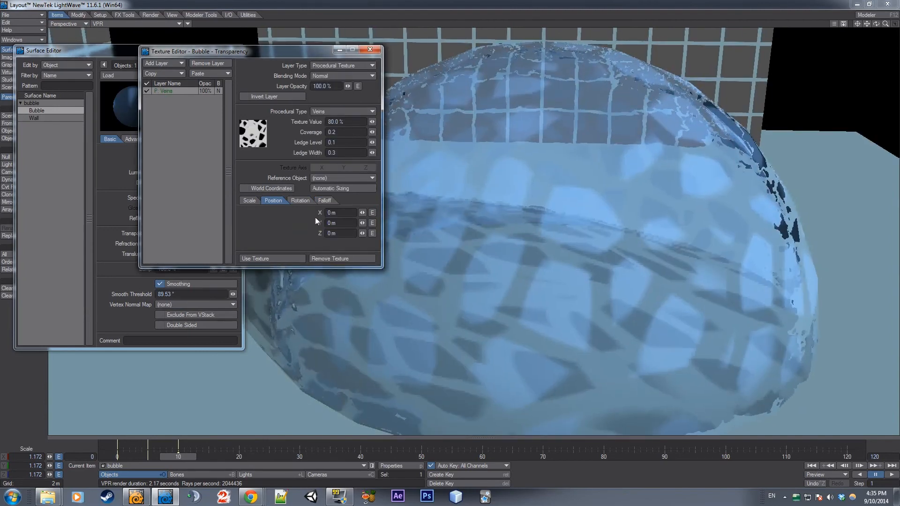
Try a texture value of 76.5%, coverage of 0.205 and ledge width of 0.338 on the Veins transparency texture
click(365, 111)
click(289, 142)
mouse_move(372, 132)
mouse_down()
mouse_move(383, 122)
mouse_move(299, 122)
mouse_move(366, 122)
mouse_up()
click(372, 121)
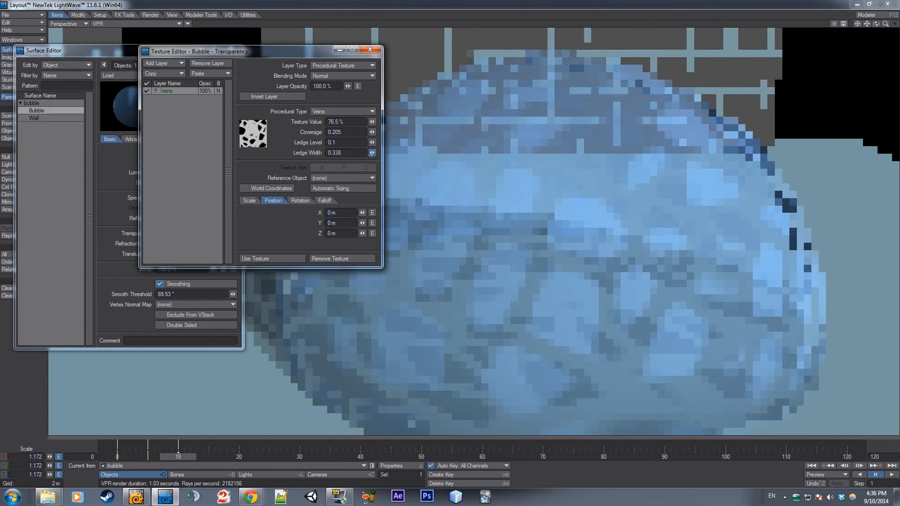
Try a Coriolis procedural texture on the Bubble surface's transparency and remove the transparency texture
click(345, 110)
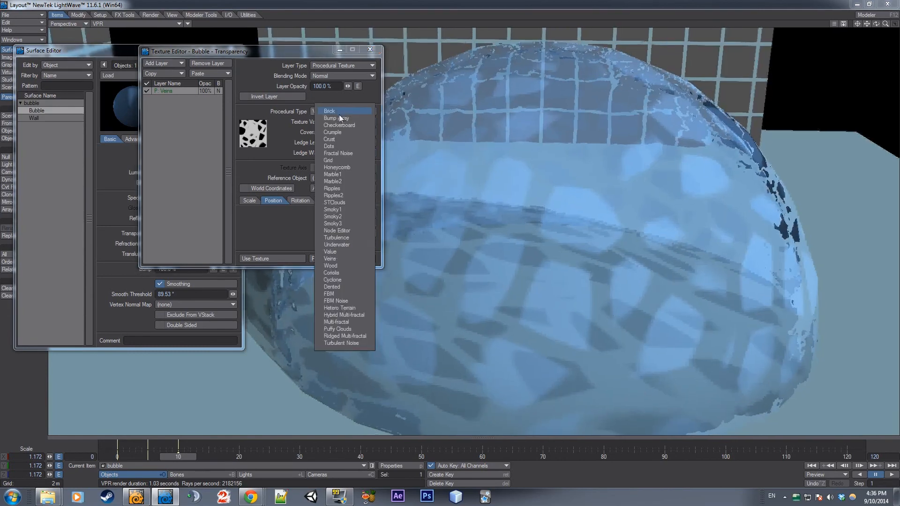
click(344, 274)
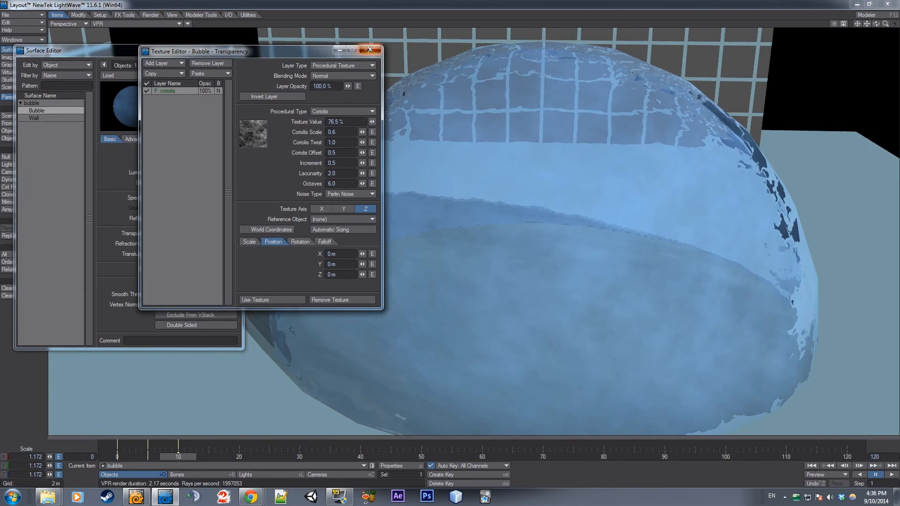
click(369, 50)
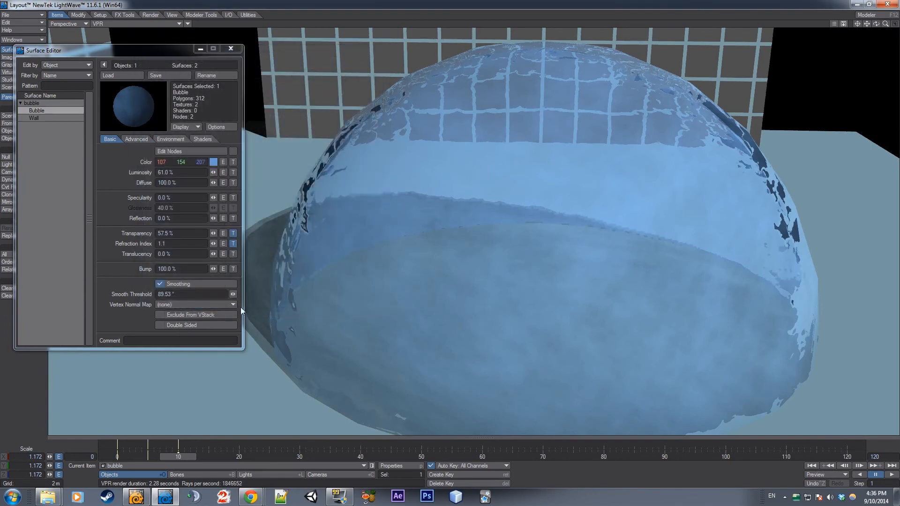
shift+click(233, 233)
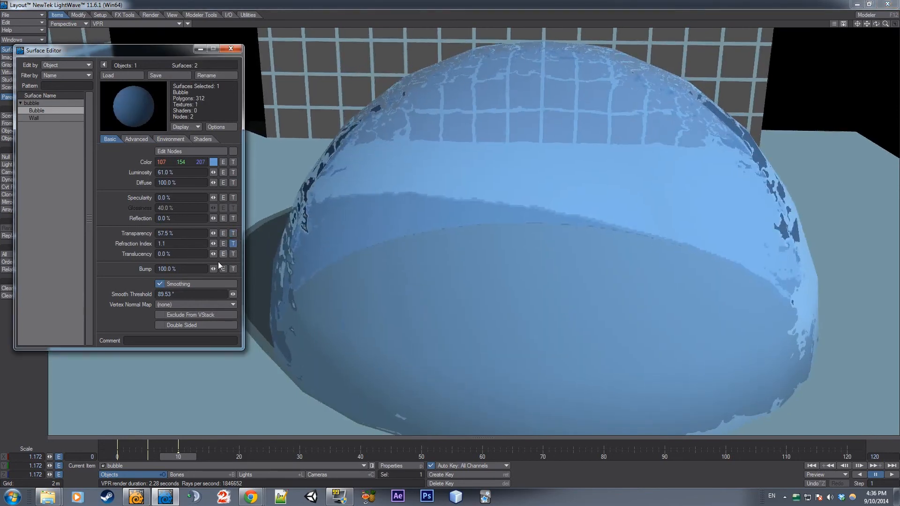
Add a Marble2 procedural layer above the Crumple layer in the Bubble surface's refraction index texture
click(234, 244)
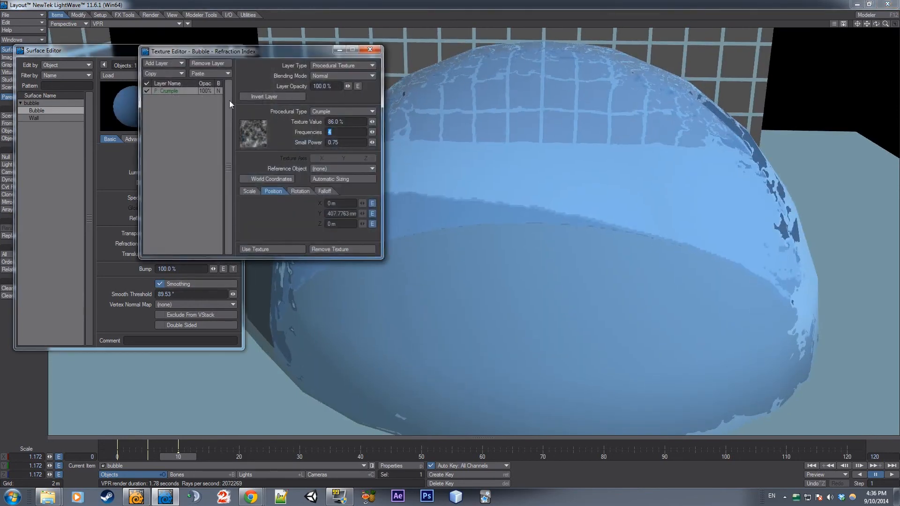
drag(236, 54, 298, 60)
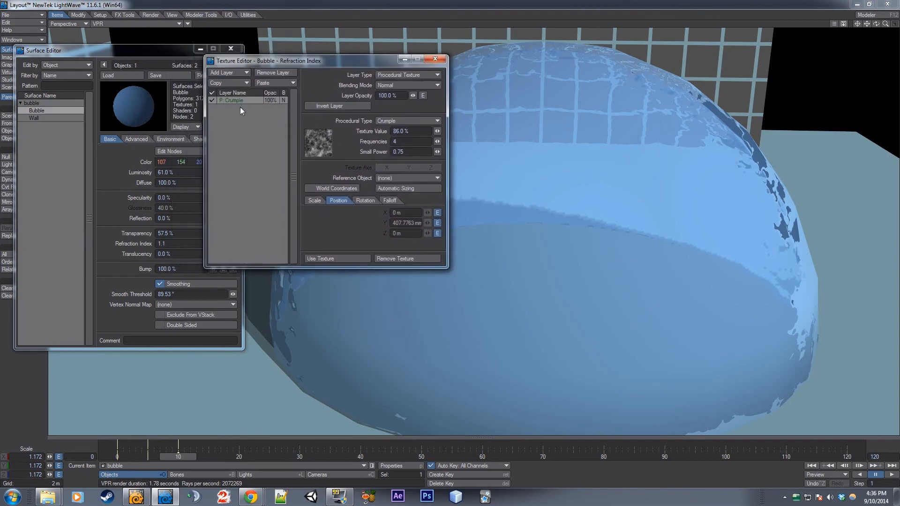
click(234, 72)
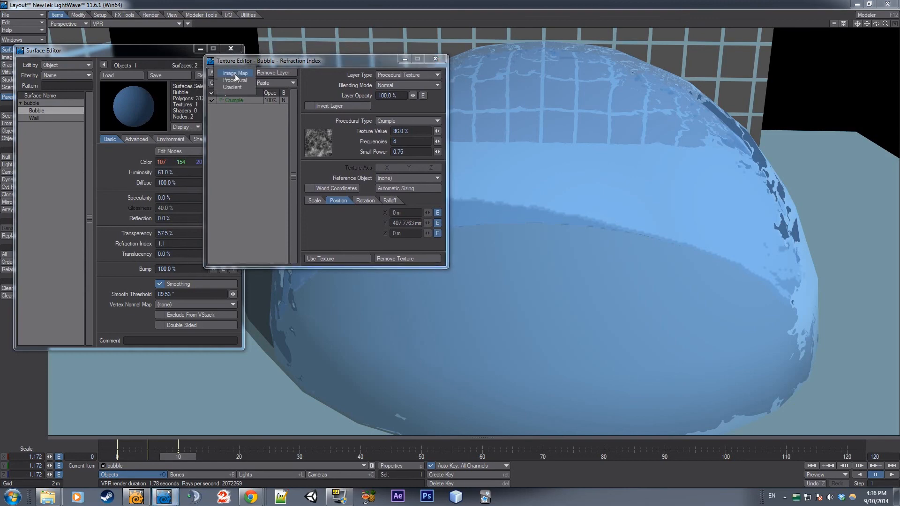
click(234, 79)
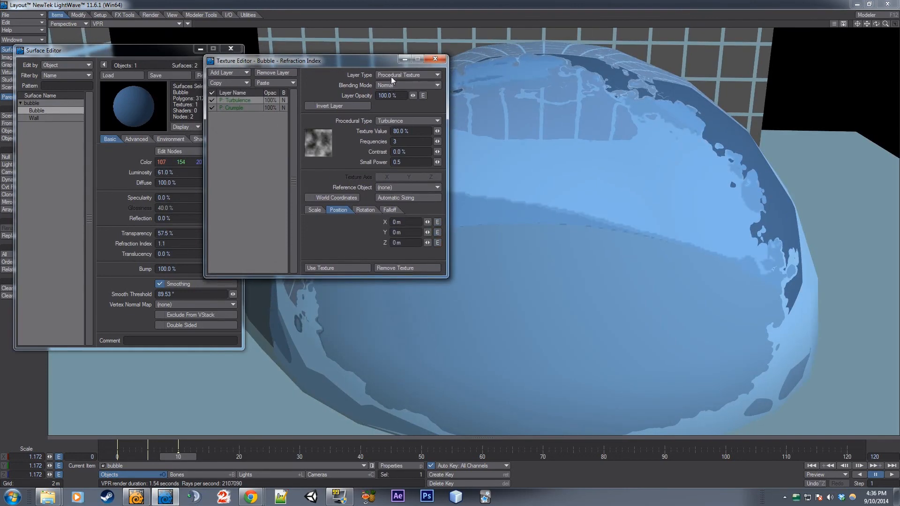
click(388, 121)
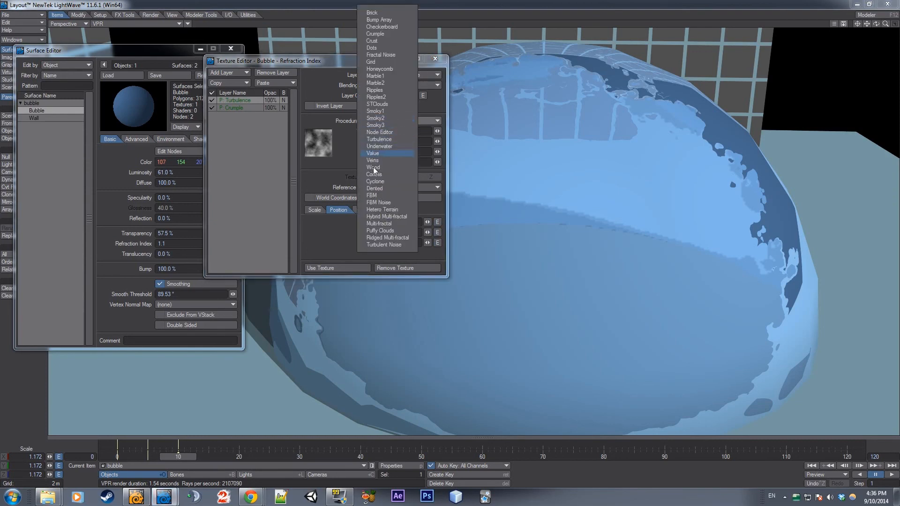
click(378, 83)
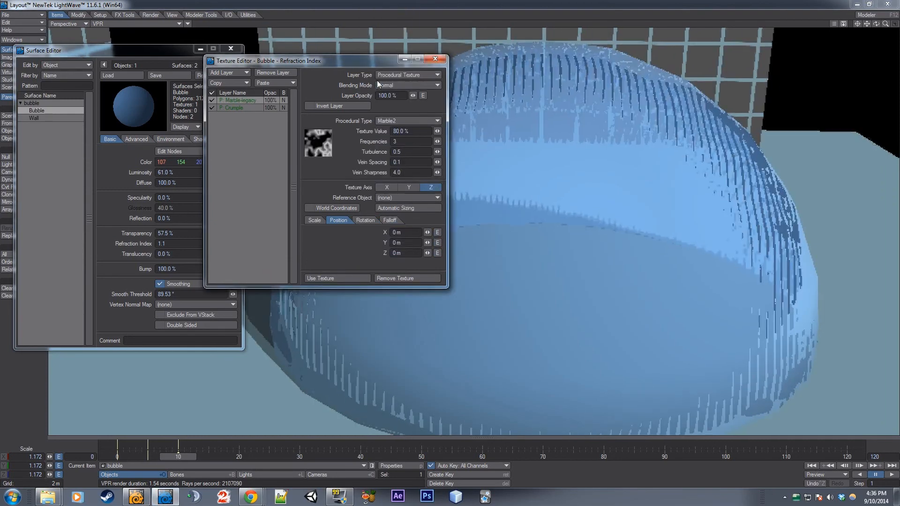
Toggle the Crumple layer off and on to compare its effect on the refraction
click(212, 106)
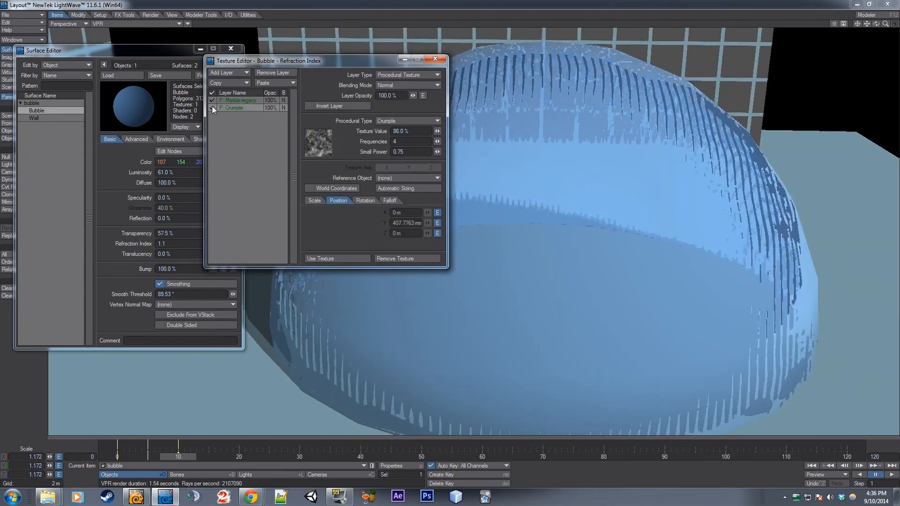
click(211, 107)
click(211, 107)
Set the Marble2 layer's texture value to 65.5% and its texture axis to Y, and close the Texture Editor
click(249, 101)
mouse_move(437, 131)
mouse_down()
mouse_move(395, 131)
mouse_move(447, 131)
mouse_move(437, 133)
mouse_up()
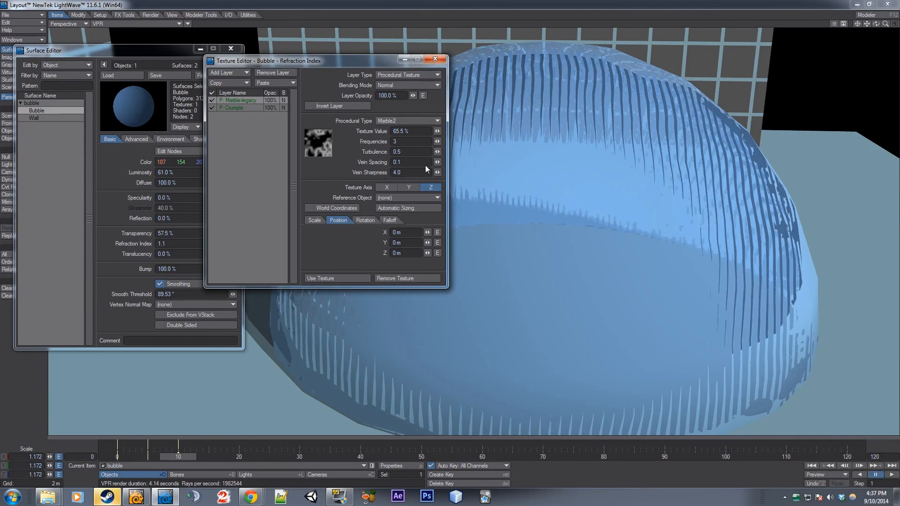
click(393, 187)
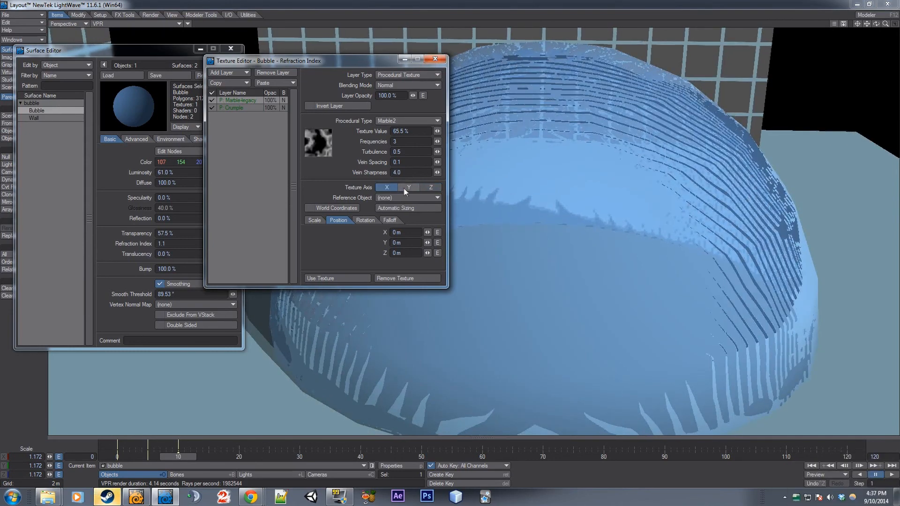
click(408, 188)
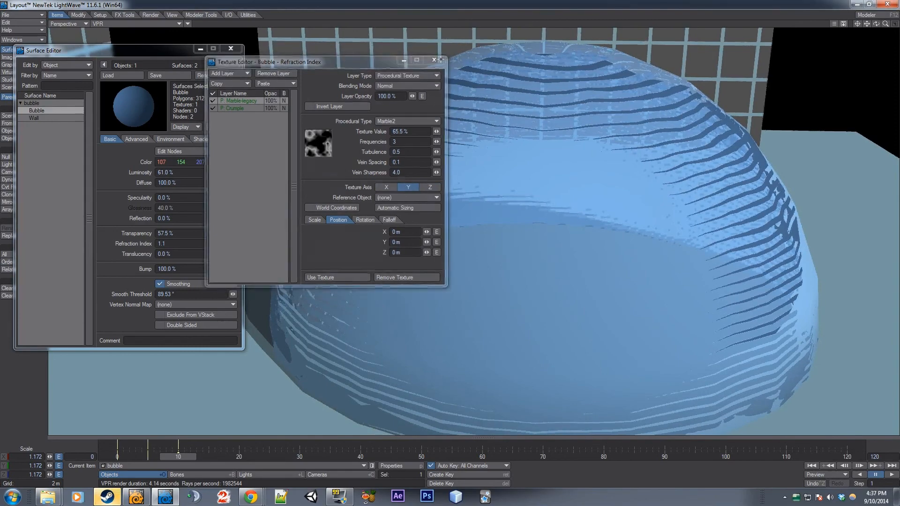
click(434, 60)
Play the bubble animation from frame 0, pause it, and examine the dome's layered refraction from several view angles
drag(885, 23, 885, 28)
drag(178, 456, 117, 456)
click(891, 475)
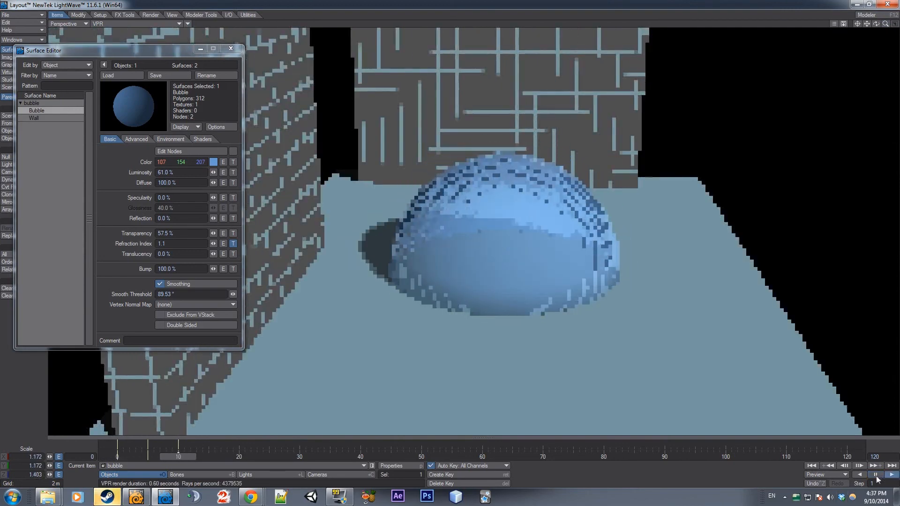
click(874, 475)
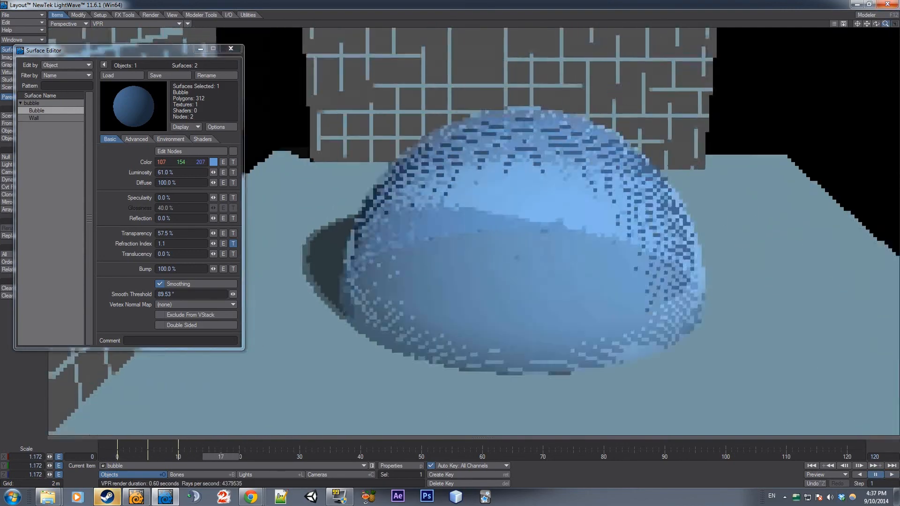
drag(885, 25, 883, 49)
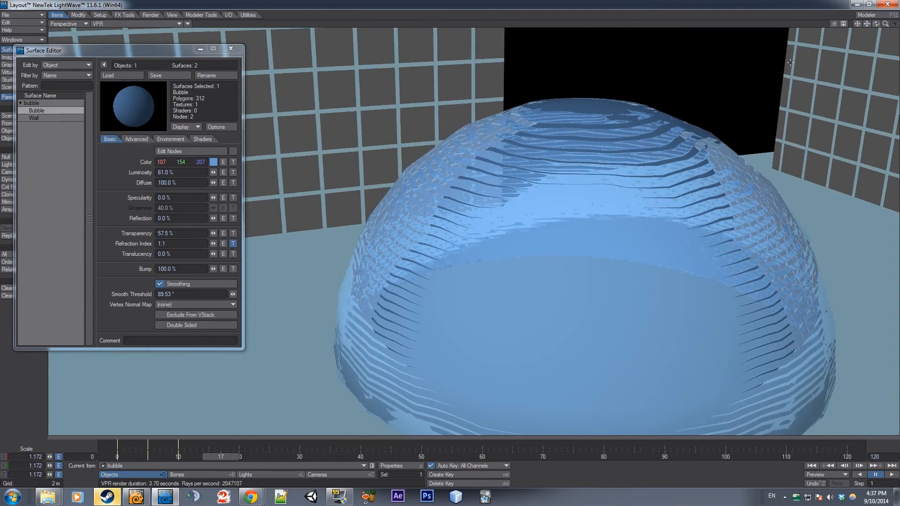
mouse_move(886, 23)
mouse_down()
mouse_move(868, 25)
mouse_move(881, 26)
mouse_up()
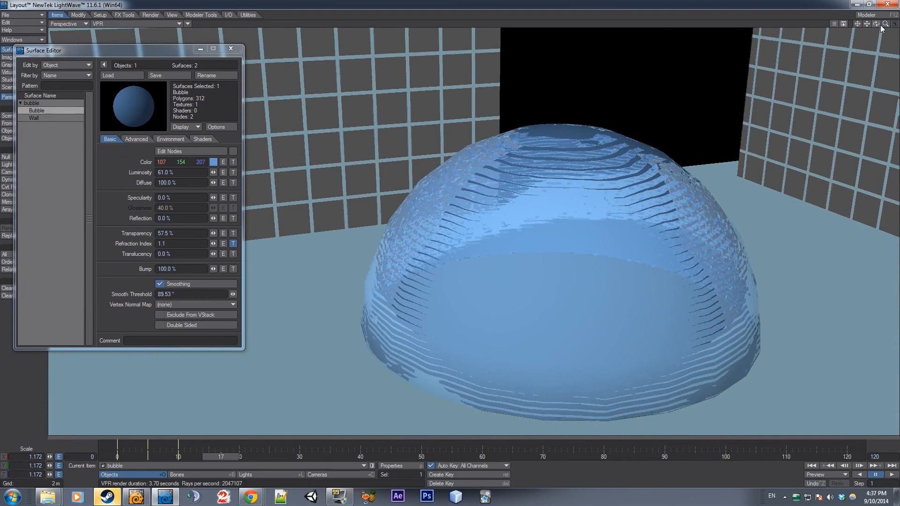